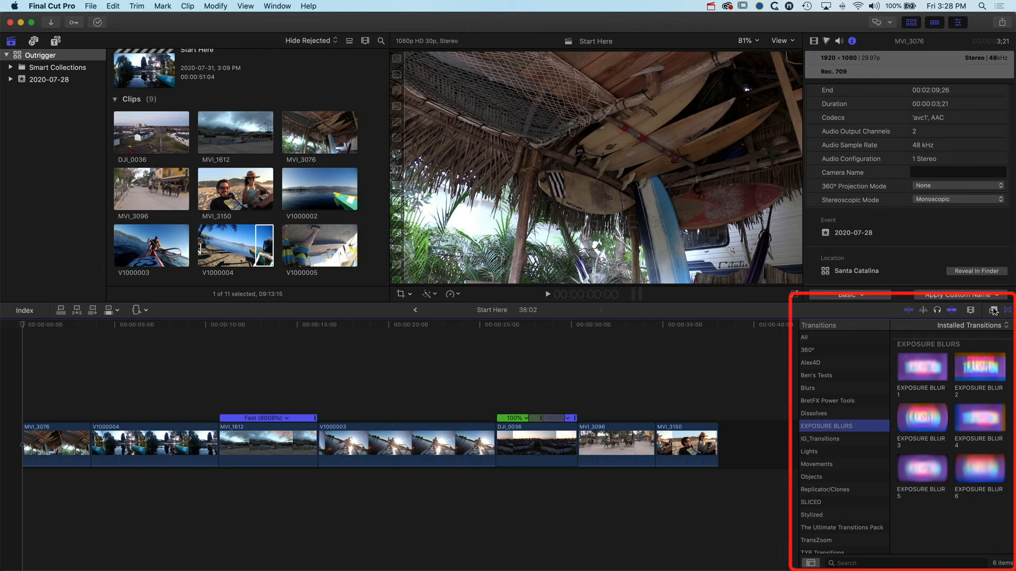
- Apply the HAVOC DISRUPTION FX 4 video effect to the MVI_3076 clip and play the clip back
{"action": "key", "text": "super+5"}
{"action": "scroll", "coordinate": [847, 421], "scroll_direction": "down", "scroll_amount": 5}
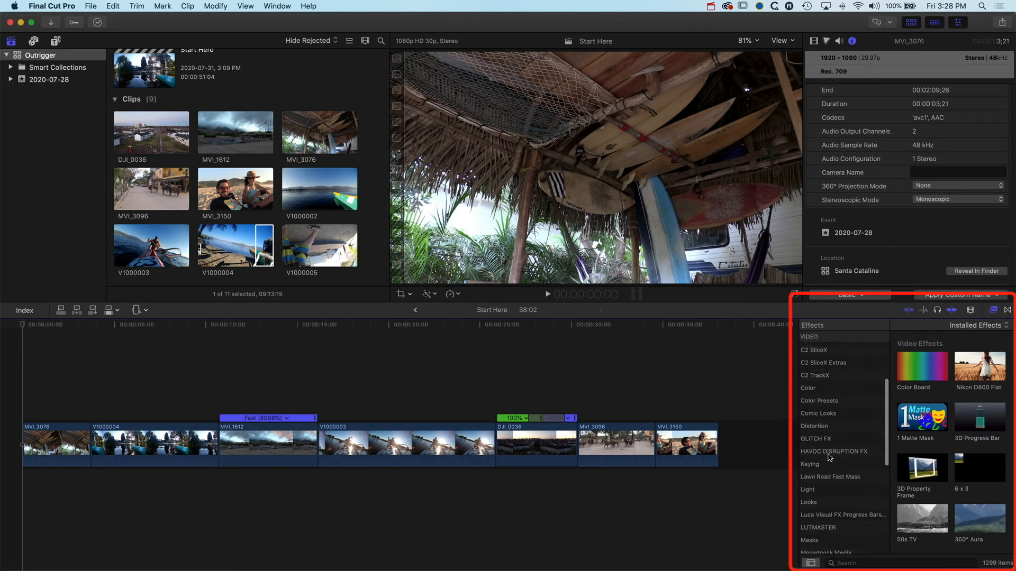
{"action": "left_click", "coordinate": [829, 456]}
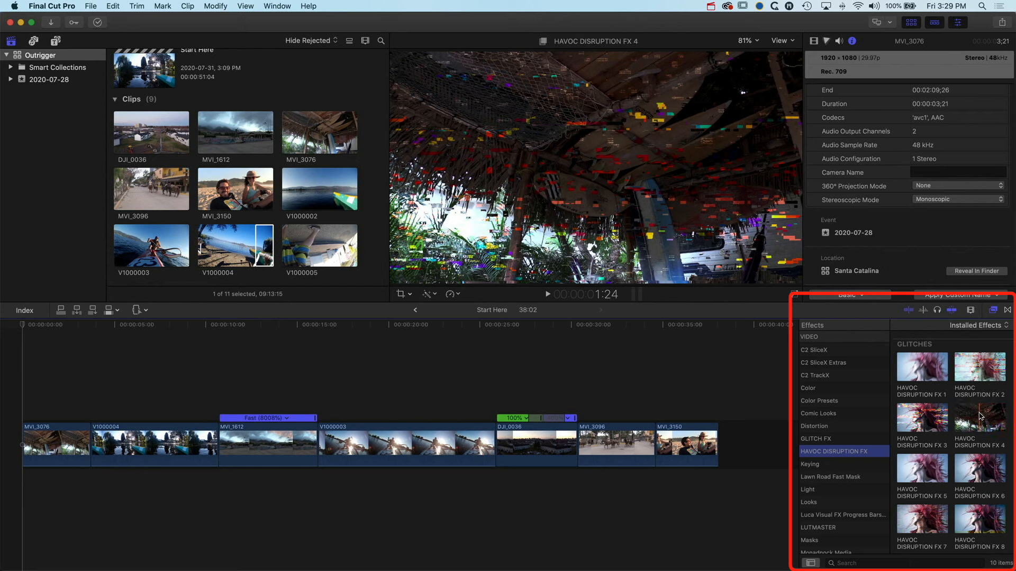
{"action": "left_click_drag", "start_coordinate": [980, 417], "coordinate": [64, 442]}
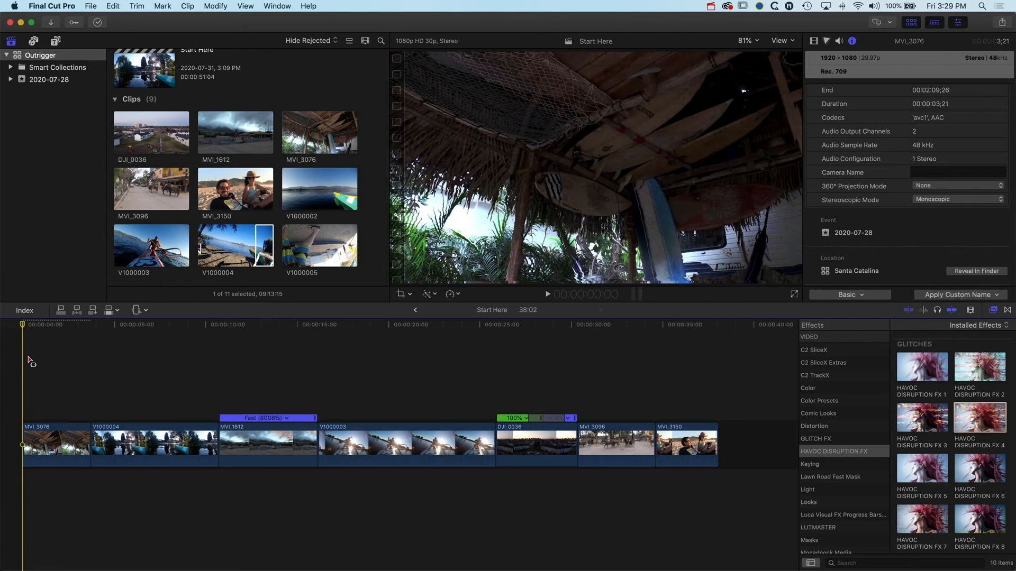
{"action": "key", "text": "space"}
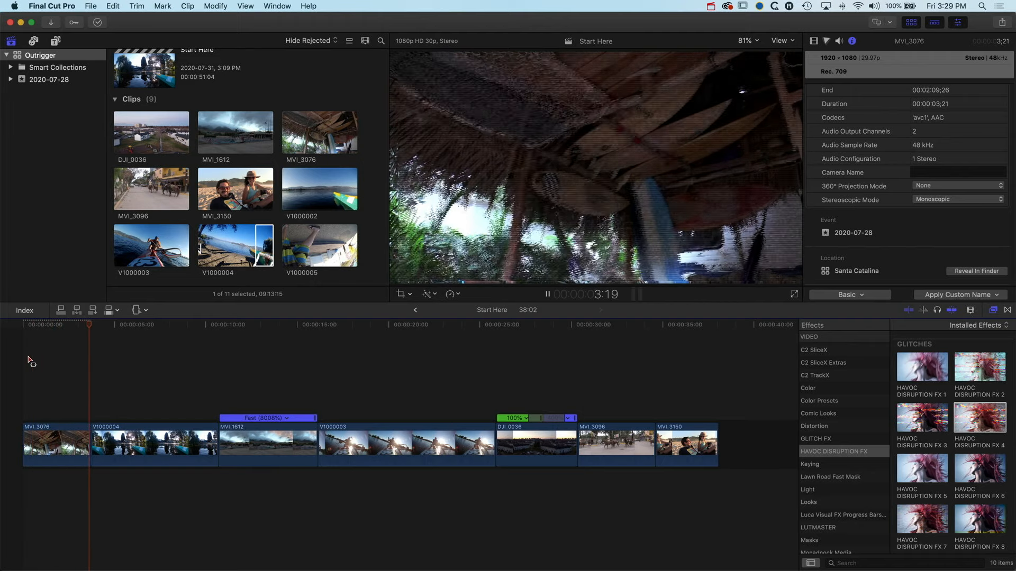
{"action": "key", "text": "space"}
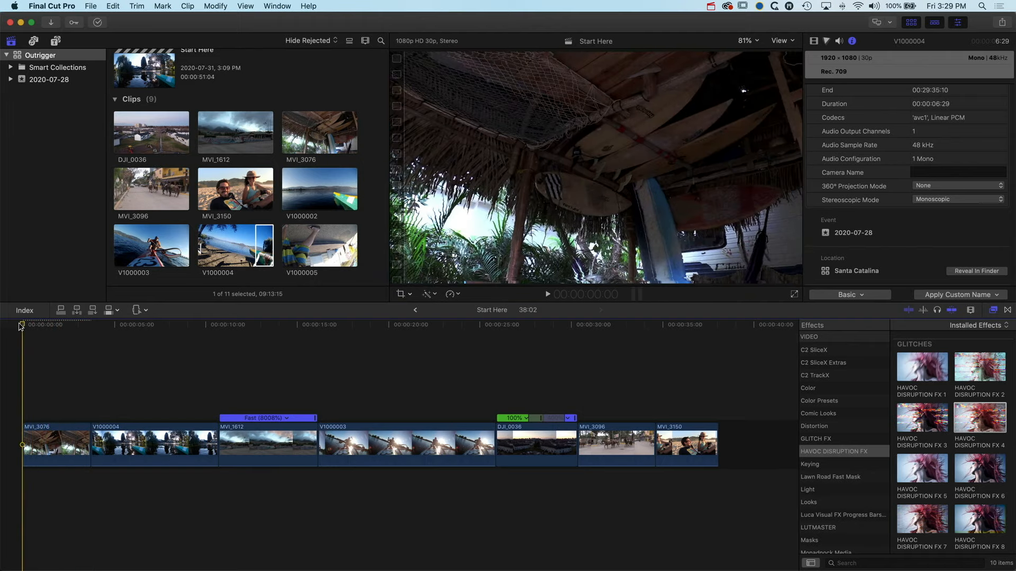
- Show the video effect settings of the MVI_3076 clip and set HAVOC Element Scale to 149%
{"action": "key", "text": "a"}
{"action": "left_click", "coordinate": [50, 413]}
{"action": "left_click", "coordinate": [50, 439]}
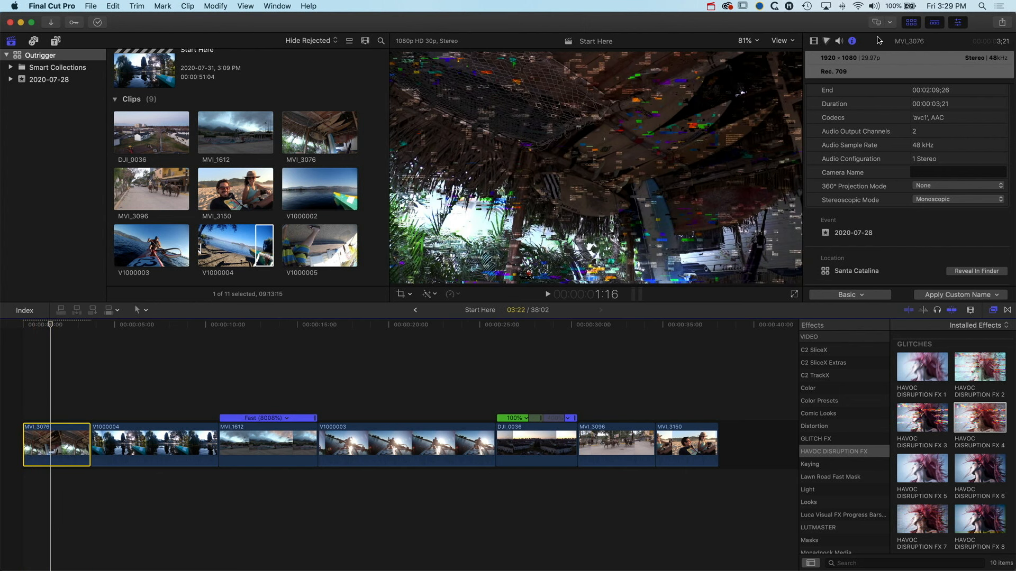
{"action": "left_click", "coordinate": [815, 42]}
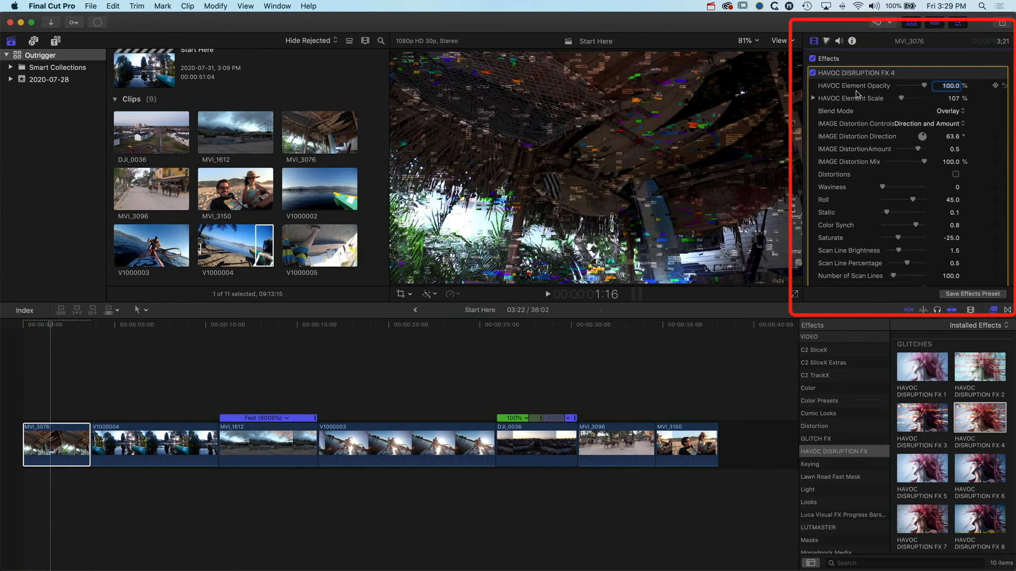
{"action": "left_click", "coordinate": [848, 76]}
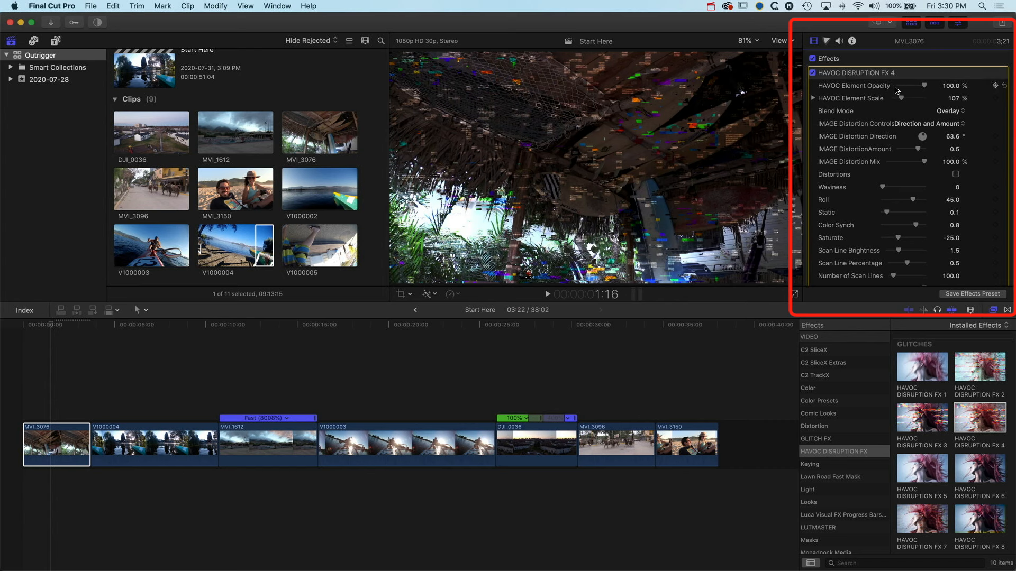
{"action": "left_click", "coordinate": [52, 340]}
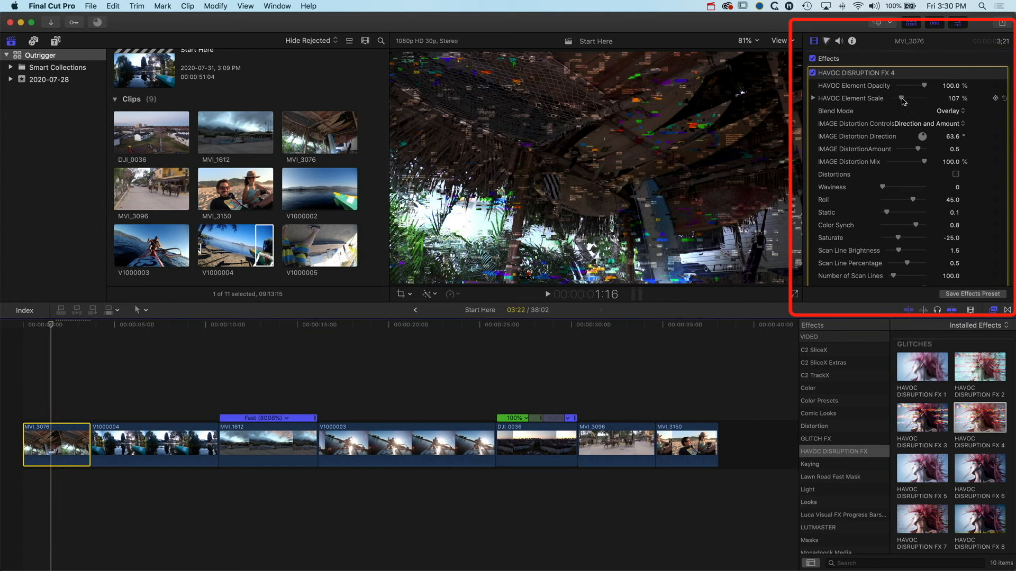
{"action": "left_click_drag", "start_coordinate": [903, 101], "coordinate": [905, 101]}
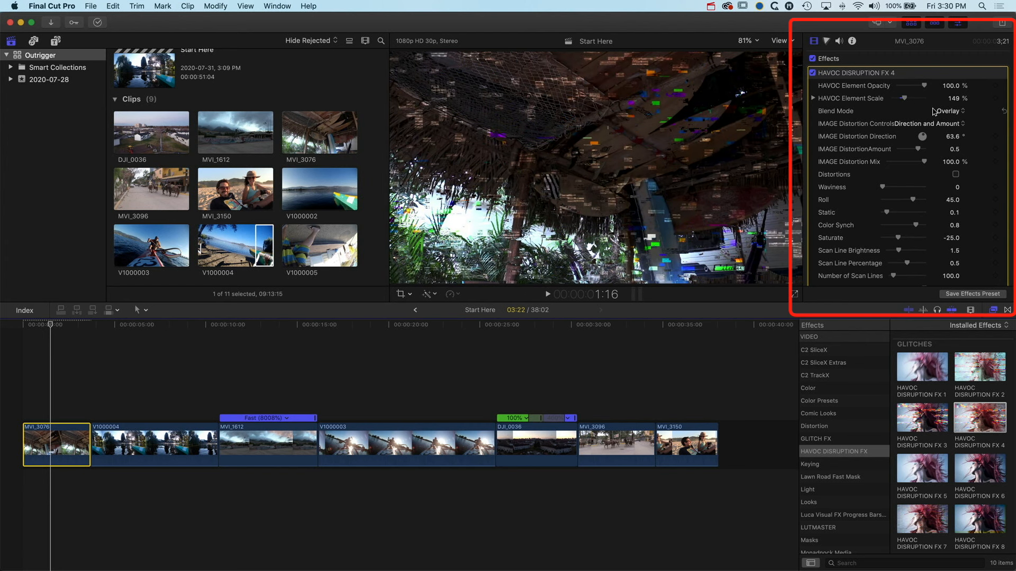
- Try the Lighten blend mode on the HAVOC DISRUPTION FX 4 effect, and return it to Overlay
{"action": "left_click", "coordinate": [953, 112]}
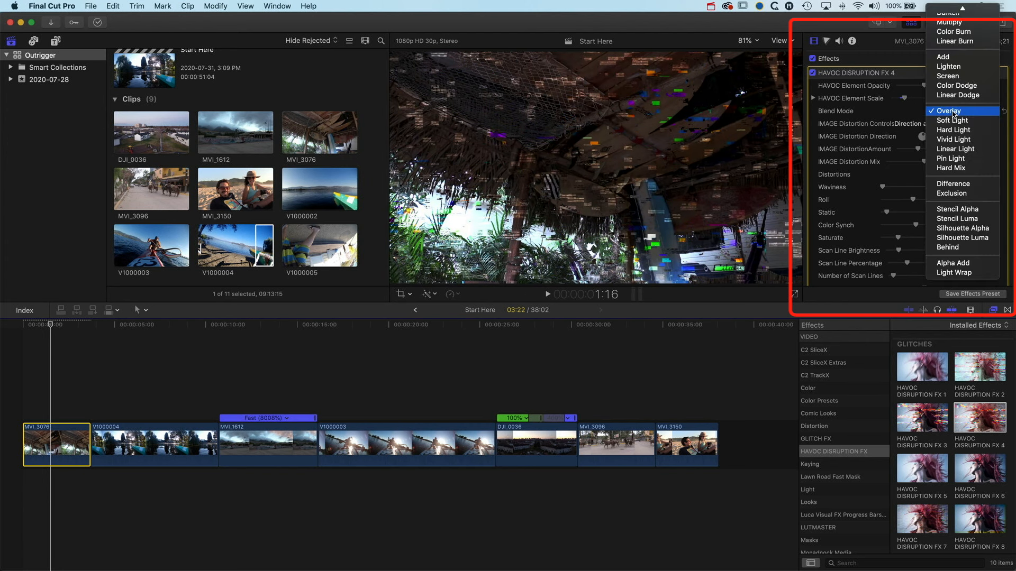
{"action": "left_click", "coordinate": [951, 67]}
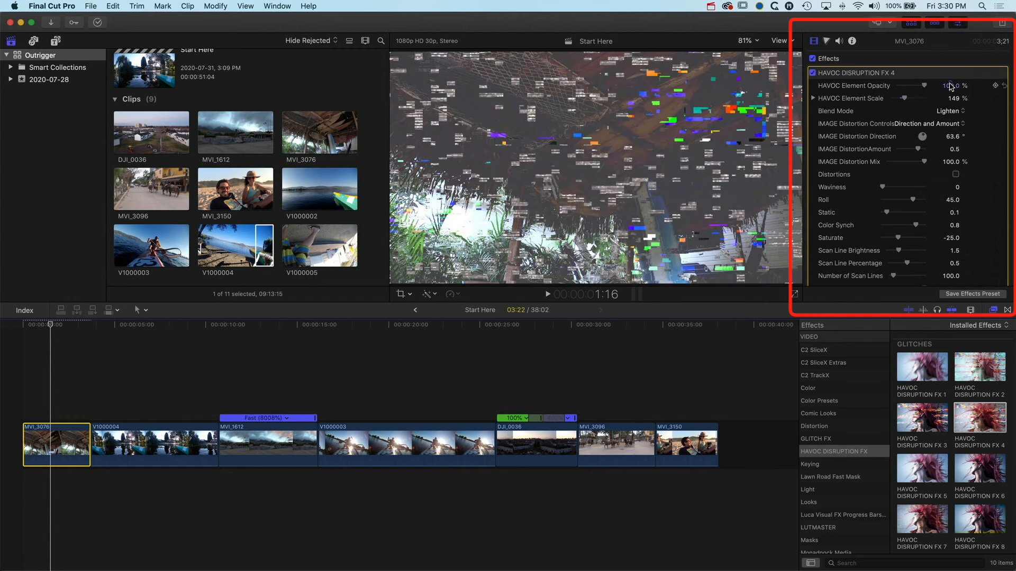
{"action": "left_click", "coordinate": [946, 114]}
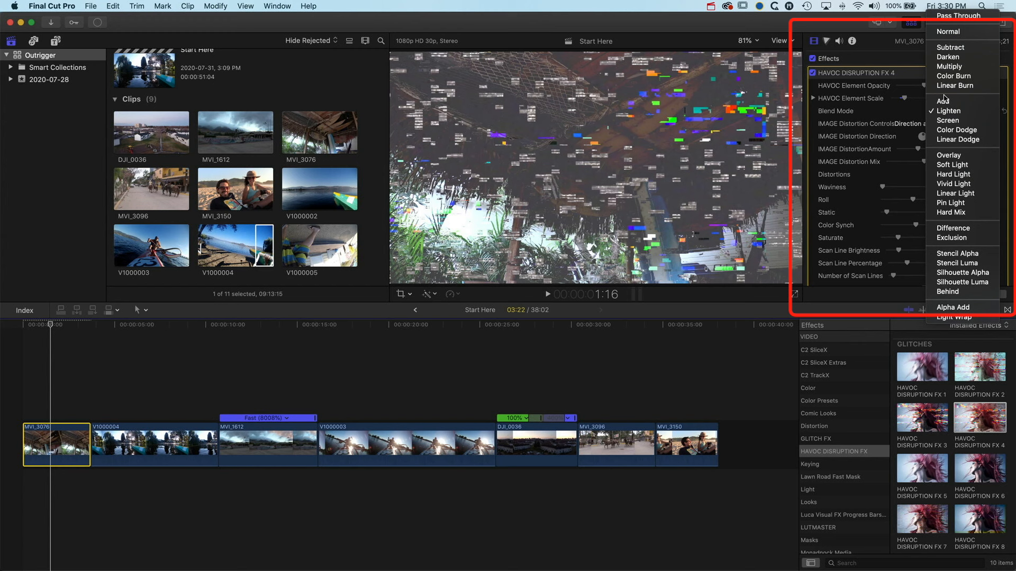
{"action": "left_click", "coordinate": [944, 157]}
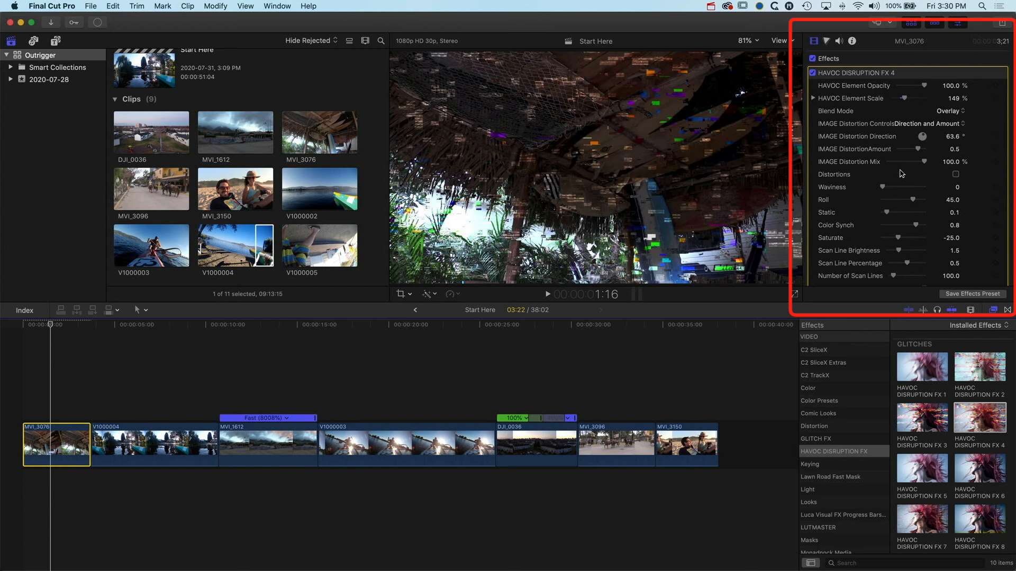
- Enable Distortions with Waviness 108, Roll -56, Static 0.59, Color Synch 0.73, Saturate 0, Scan Line Brightness 1.72, Scan Line Percentage 0.64, and enable Camera Shake
{"action": "left_click", "coordinate": [955, 175]}
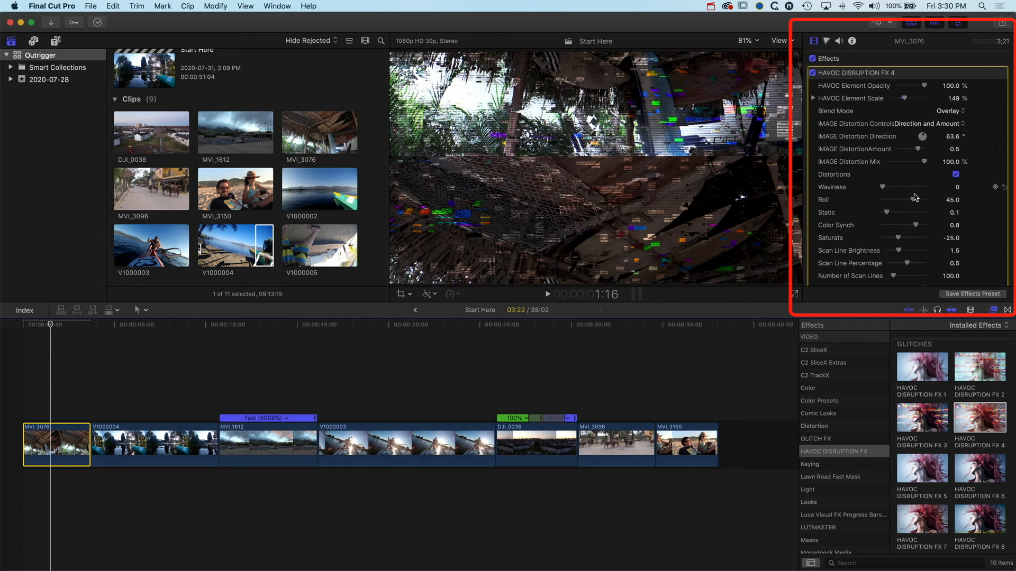
{"action": "left_click_drag", "start_coordinate": [883, 188], "coordinate": [911, 263]}
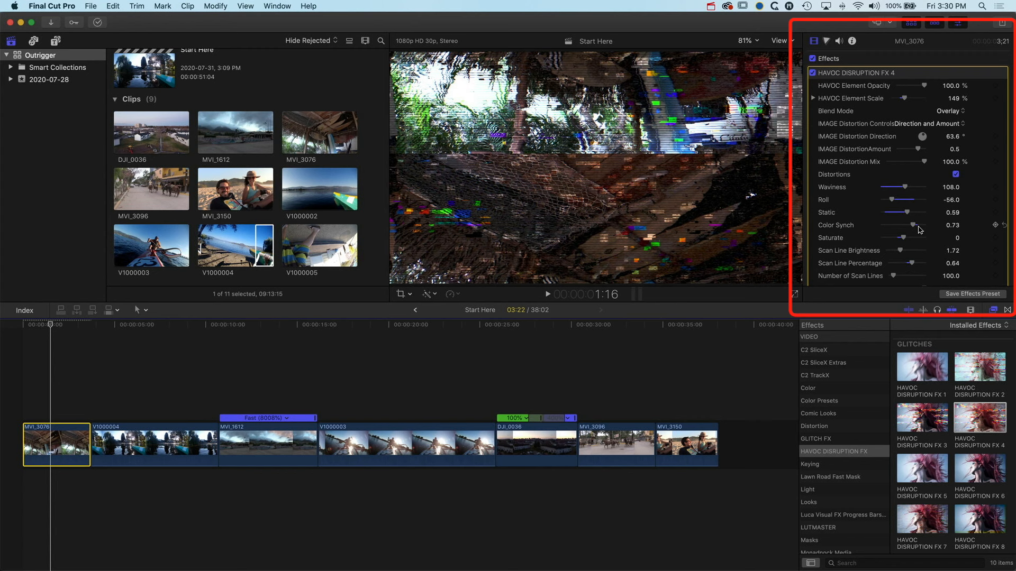
{"action": "scroll", "coordinate": [910, 228], "scroll_direction": "down", "scroll_amount": 5}
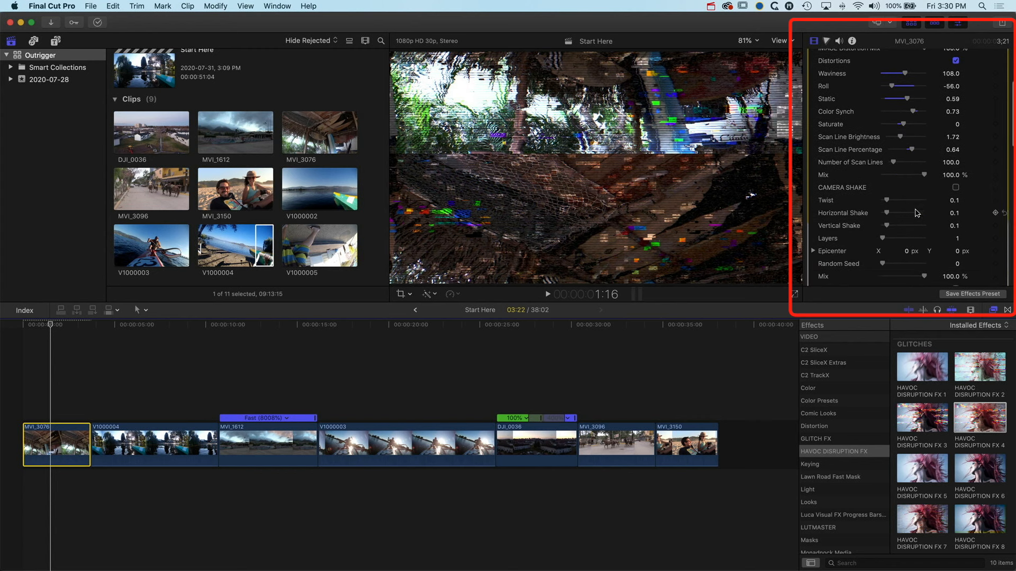
{"action": "left_click", "coordinate": [957, 188]}
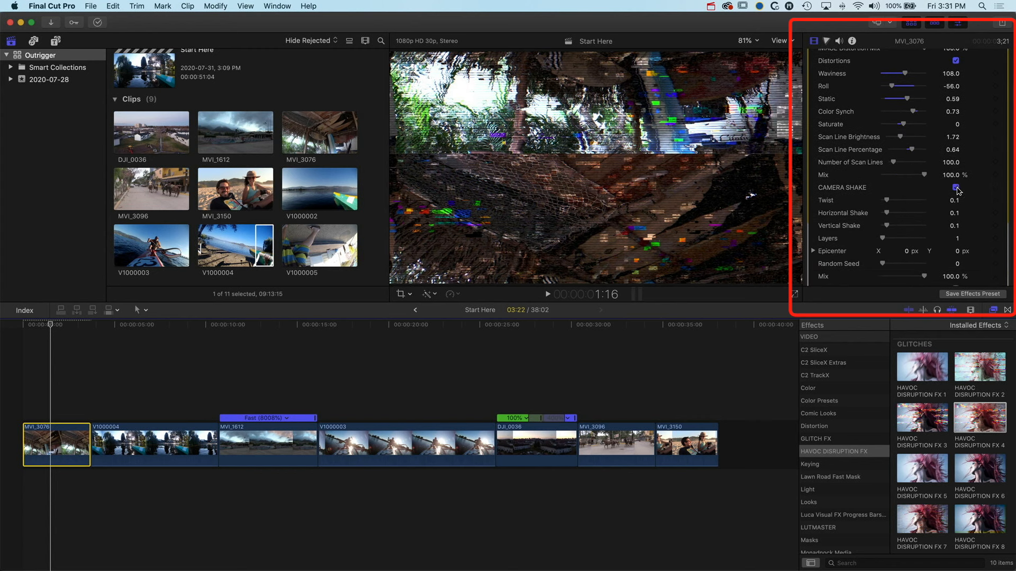
- Play the MVI_3076 clip from the start of the timeline to review the adjusted glitch effect
{"action": "left_click", "coordinate": [24, 337]}
{"action": "key", "text": "space"}
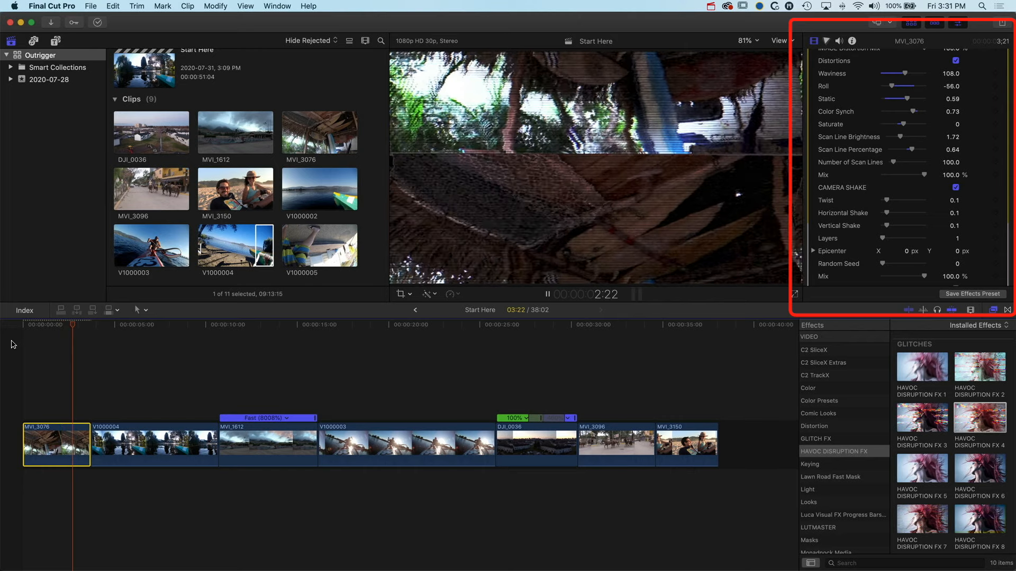
{"action": "key", "text": "space"}
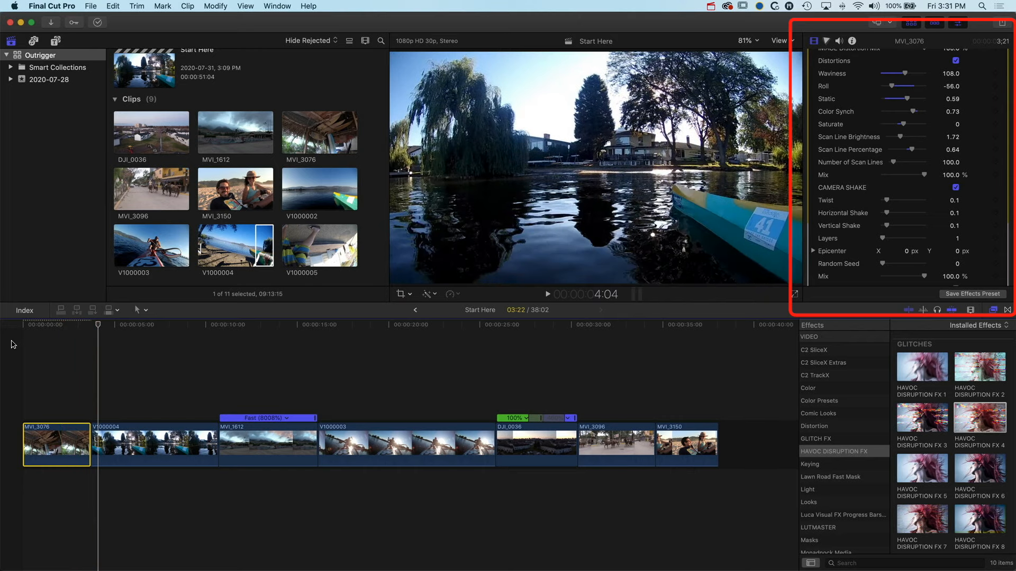
{"action": "left_click", "coordinate": [42, 344]}
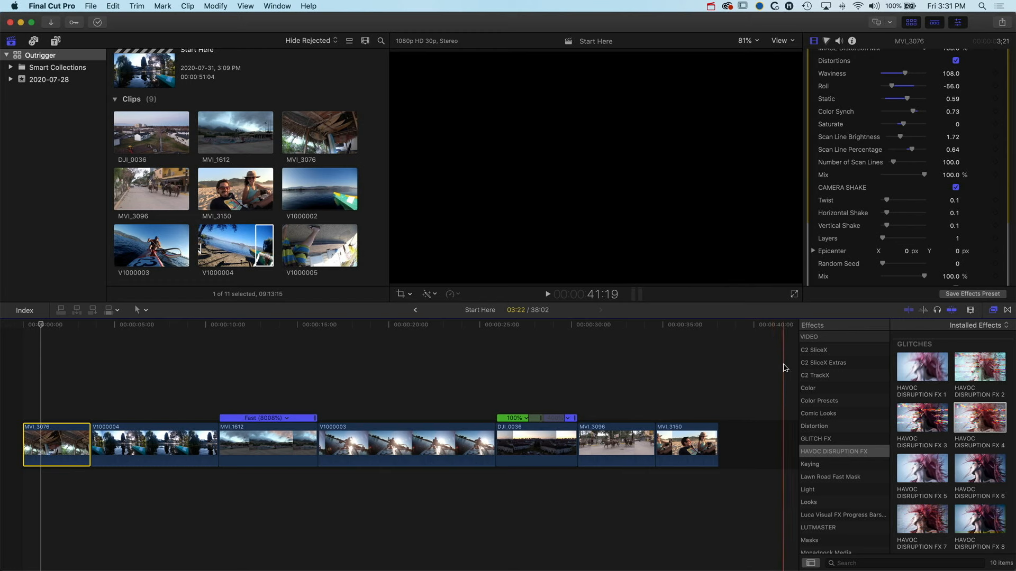
- Switch to Finder, check the contents of the VHS FX - Builder Control Panel folder, and copy that folder into the Effects folder
{"action": "key", "text": "super+Tab"}
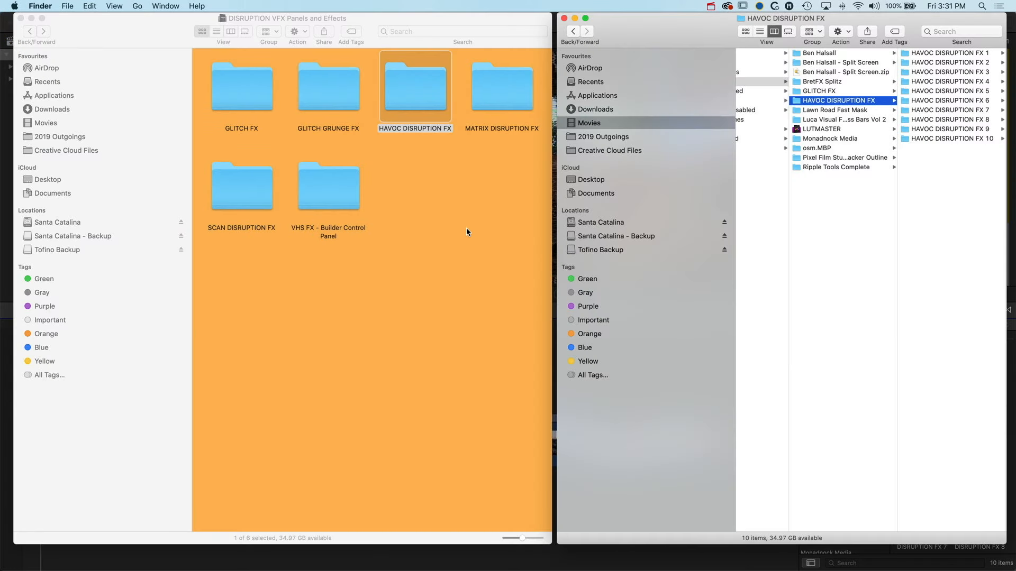
{"action": "left_click", "coordinate": [466, 230]}
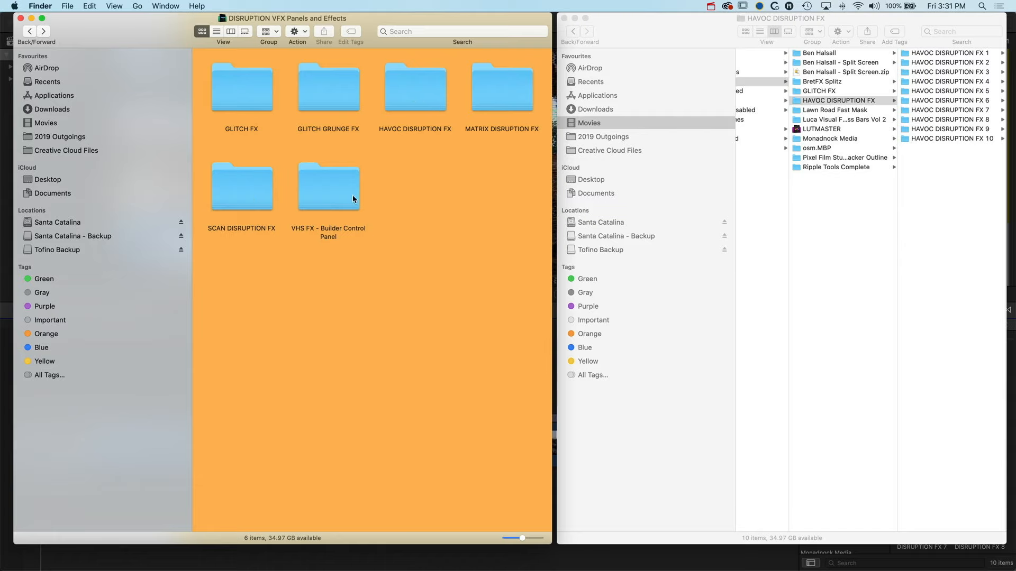
{"action": "double_click", "coordinate": [326, 198]}
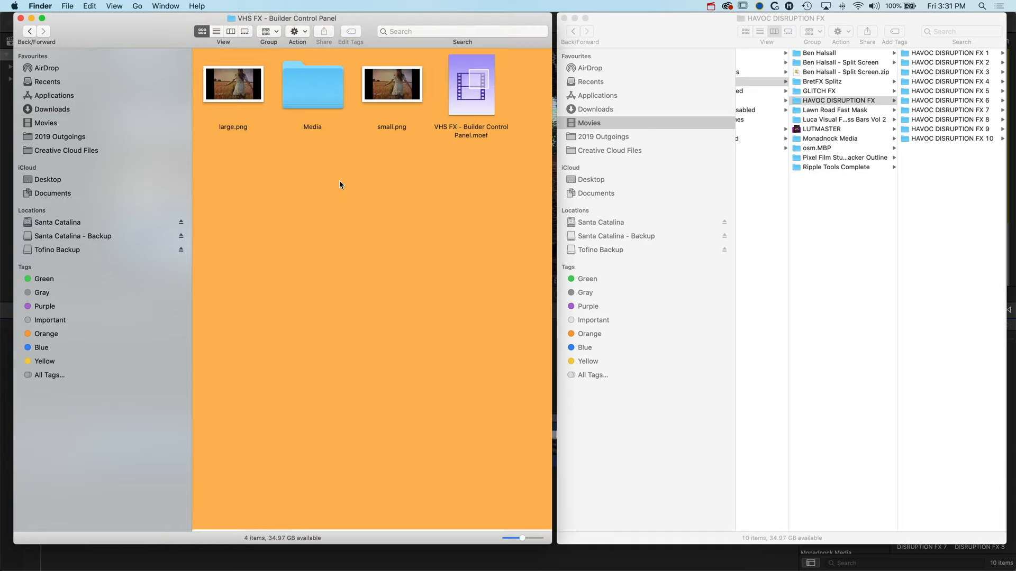
{"action": "left_click", "coordinate": [30, 31]}
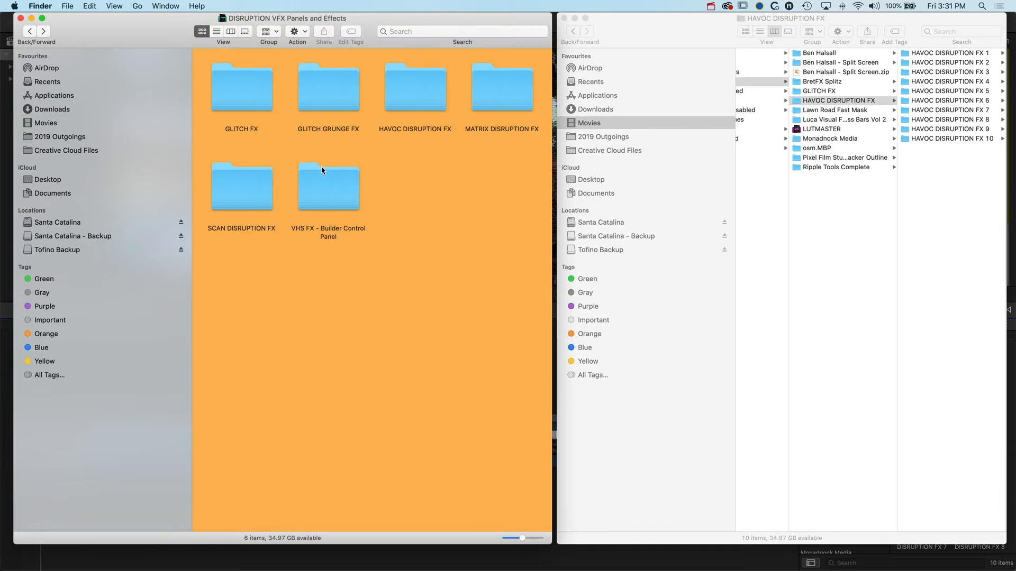
{"action": "left_click_drag", "start_coordinate": [325, 193], "coordinate": [835, 231]}
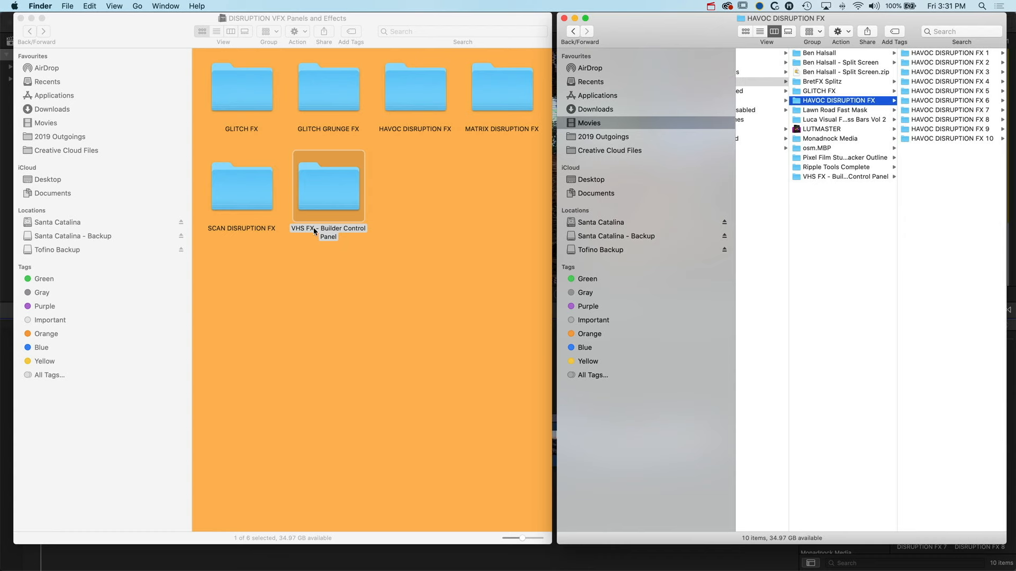
{"action": "left_click", "coordinate": [402, 211]}
- Switch to Final Cut Pro, apply the VHS FX - Builder Control Panel effect to the MVI_3096 clip, and show its settings
{"action": "key", "text": "super+Tab"}
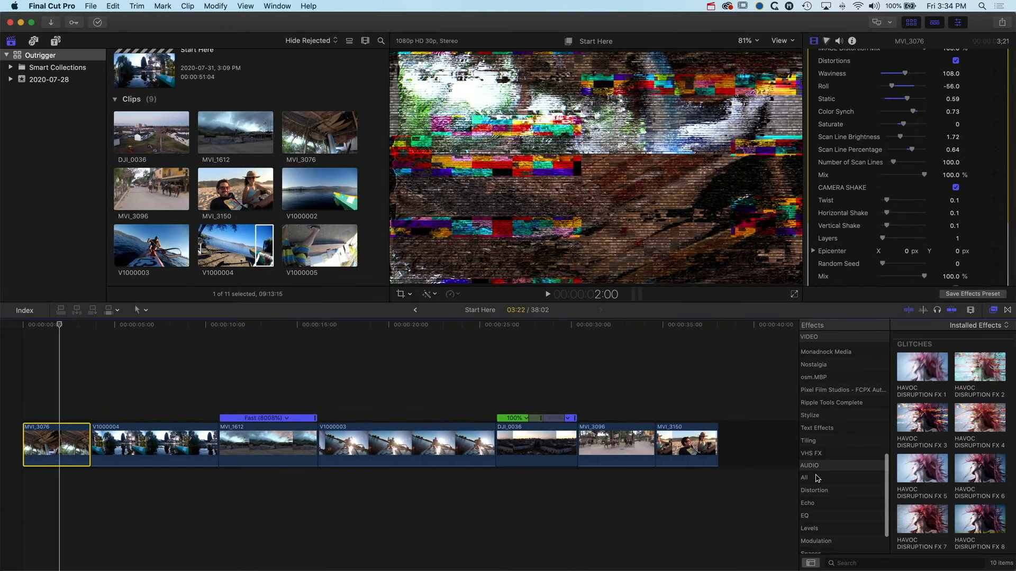
{"action": "scroll", "coordinate": [818, 478], "scroll_direction": "up", "scroll_amount": 5}
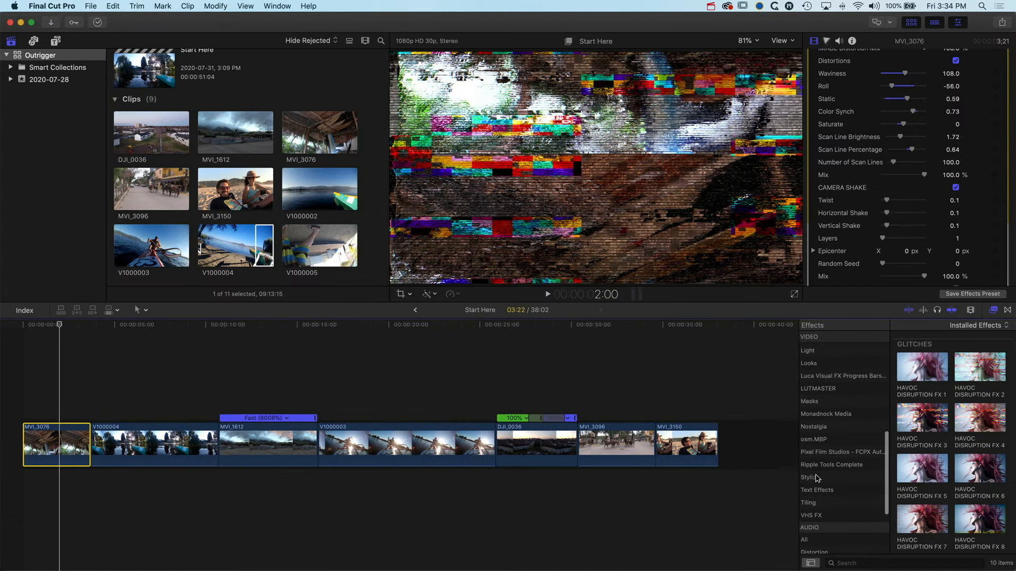
{"action": "left_click", "coordinate": [813, 518]}
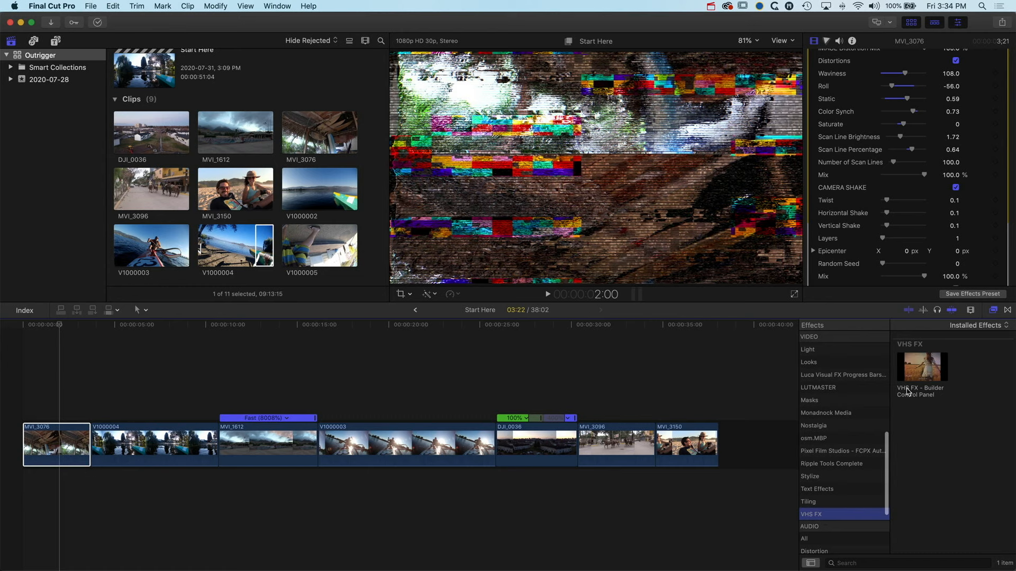
{"action": "left_click_drag", "start_coordinate": [908, 391], "coordinate": [614, 439]}
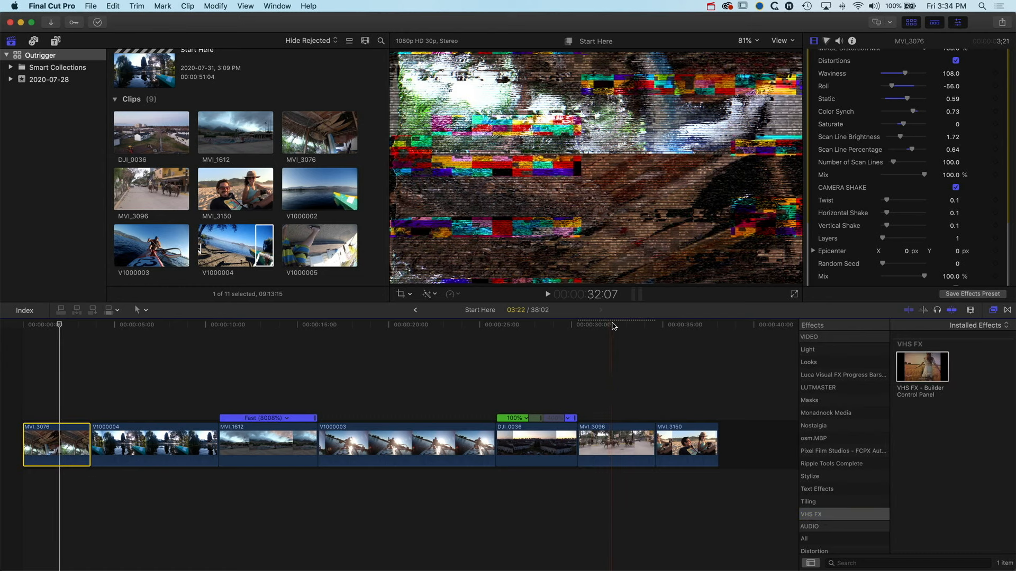
{"action": "left_click", "coordinate": [613, 327]}
{"action": "left_click", "coordinate": [609, 445]}
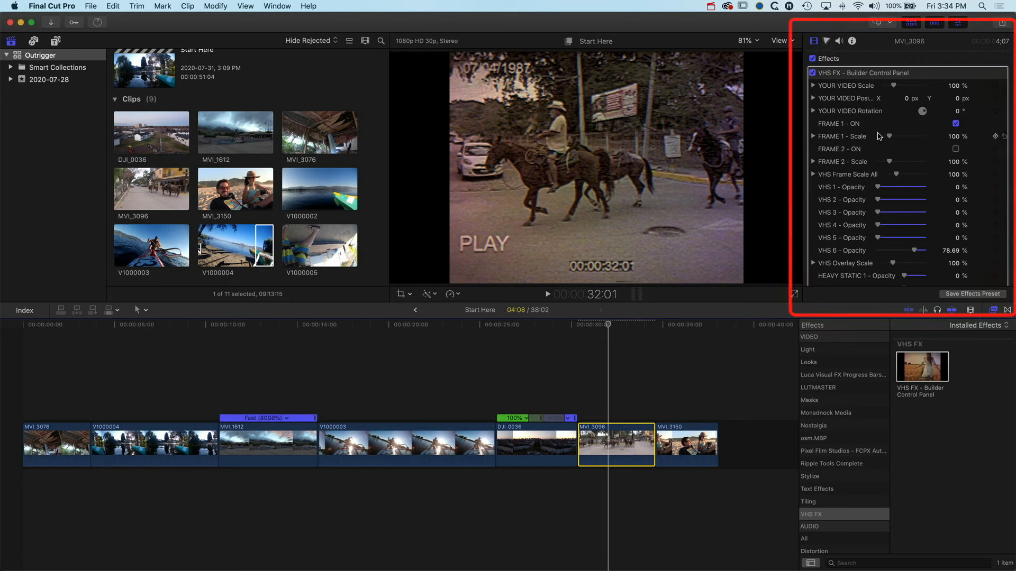
{"action": "scroll", "coordinate": [883, 140], "scroll_direction": "down", "scroll_amount": 1}
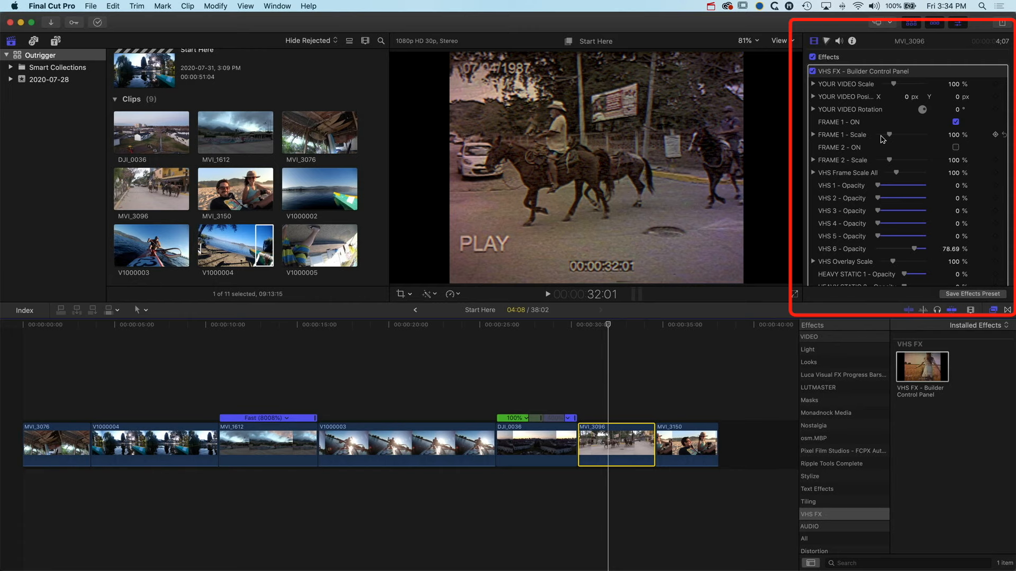
- Switch to Finder and show the contents of the VHS FX folder inside the Effects folder
{"action": "key", "text": "super+Tab"}
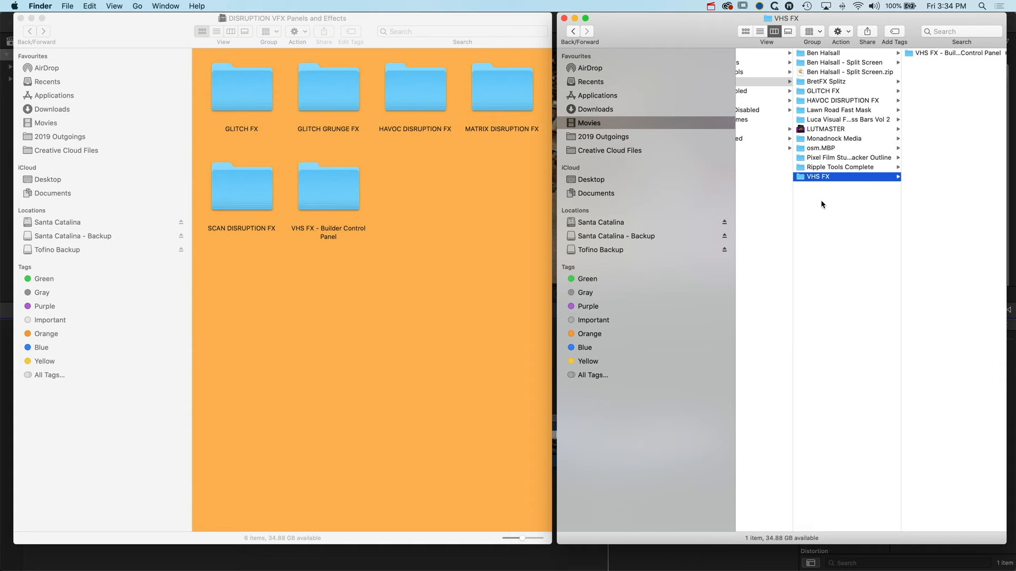
{"action": "left_click", "coordinate": [821, 205]}
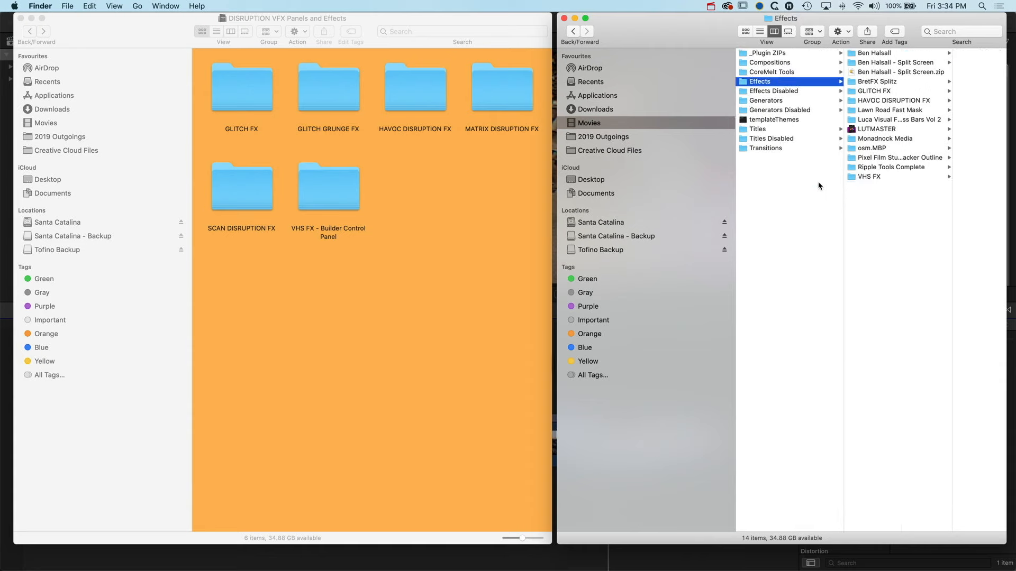
{"action": "left_click", "coordinate": [865, 178]}
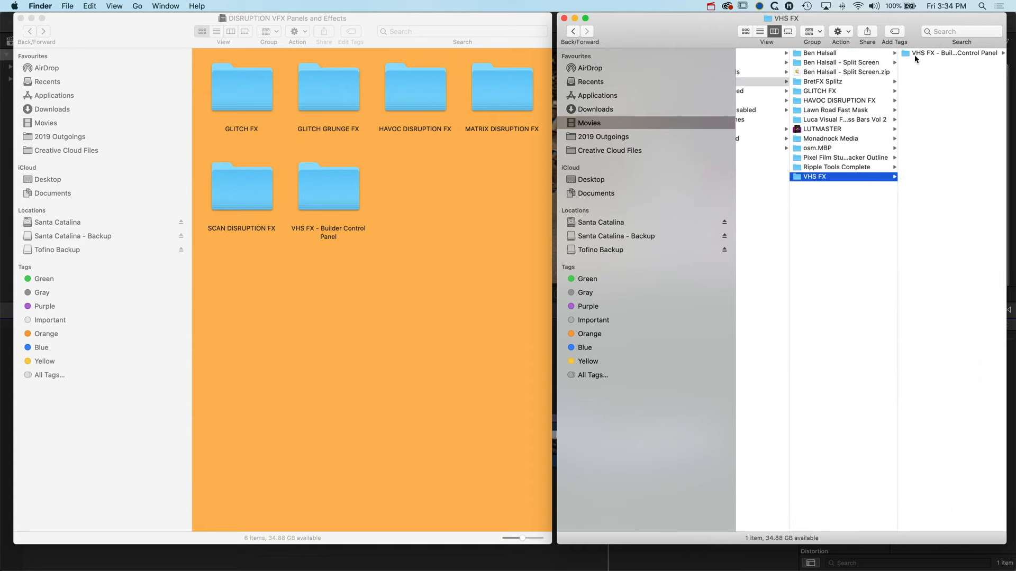
- Check the contents of the HAVOC DISRUPTION FX folder, return to its parent folder, and review where the Effects folder sits
{"action": "left_click", "coordinate": [409, 95]}
{"action": "double_click", "coordinate": [412, 94]}
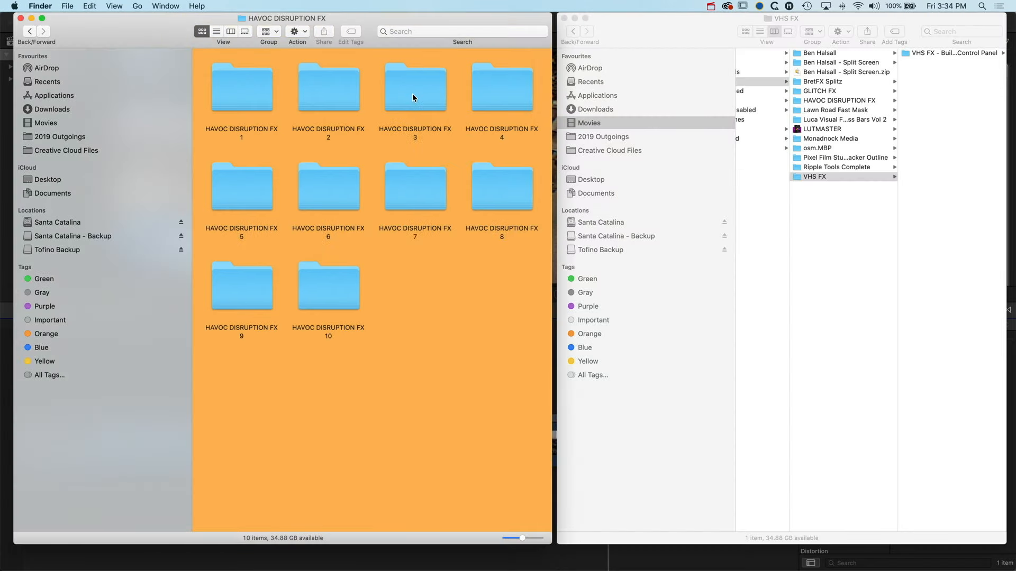
{"action": "left_click", "coordinate": [23, 33]}
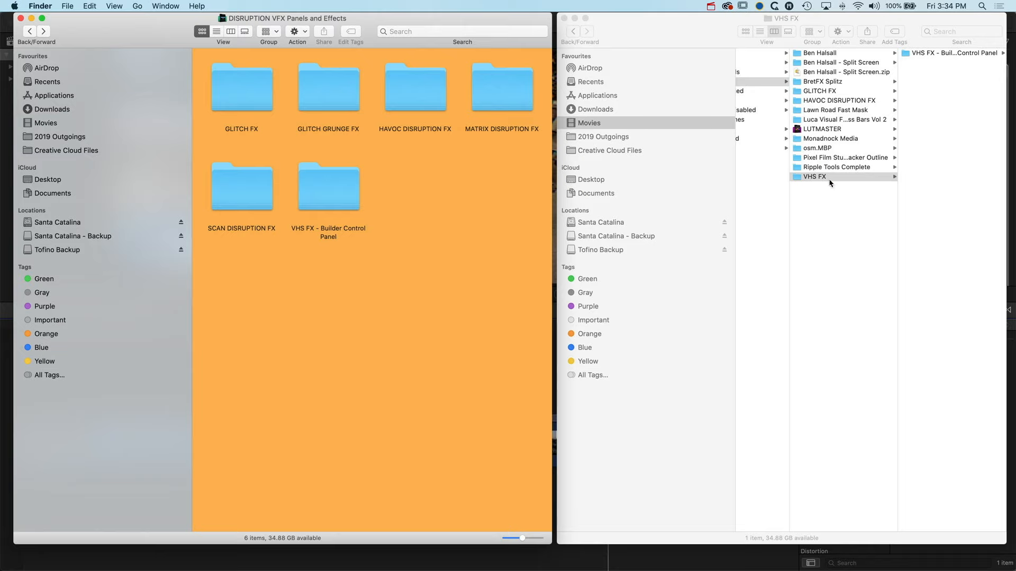
{"action": "scroll", "coordinate": [825, 185], "scroll_direction": "left", "scroll_amount": 5}
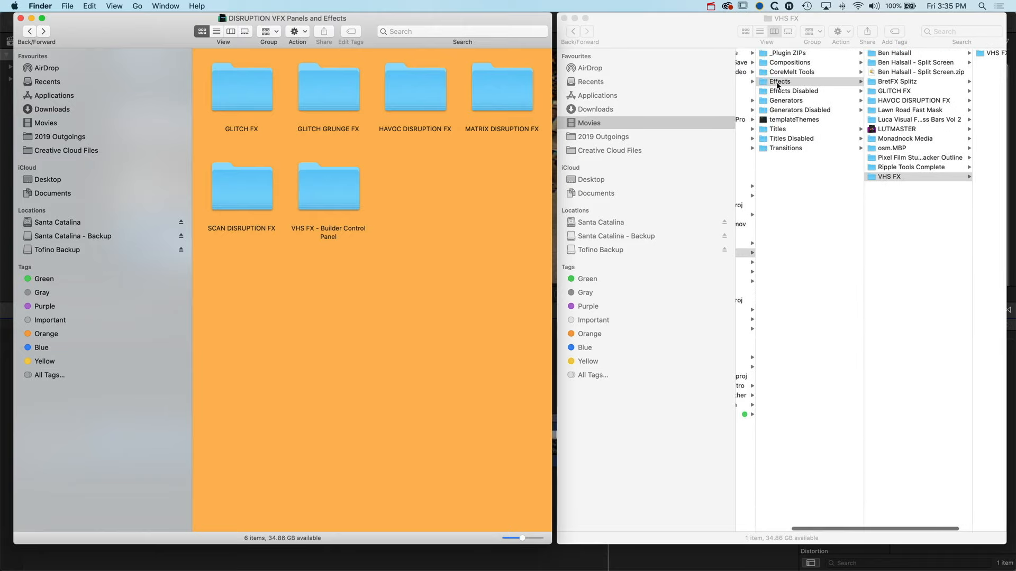
{"action": "scroll", "coordinate": [890, 191], "scroll_direction": "right", "scroll_amount": 5}
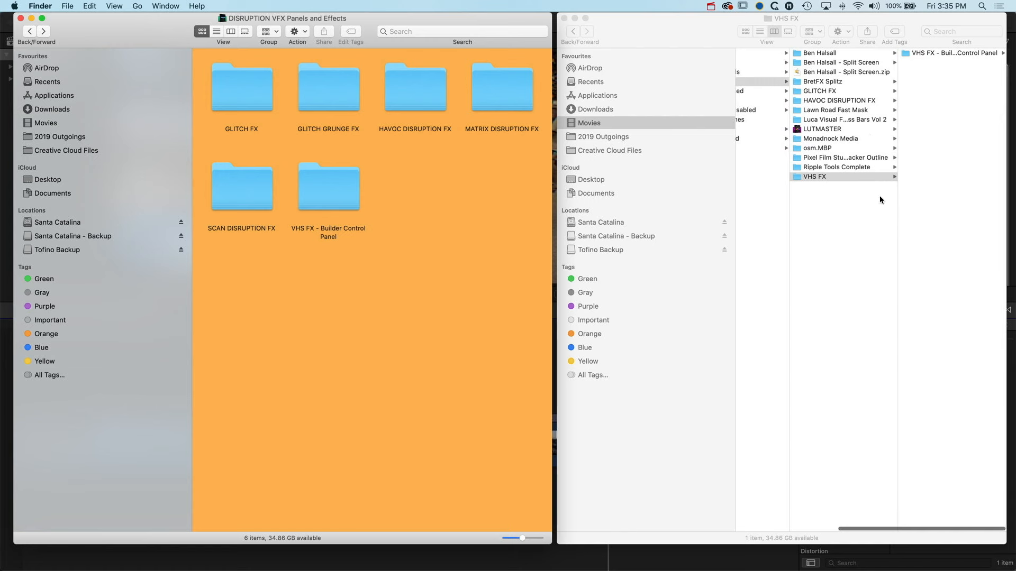
- Switch to Final Cut Pro and turn on FRAME 2 in the VHS effect on the MVI_3096 clip
{"action": "key", "text": "super+Tab"}
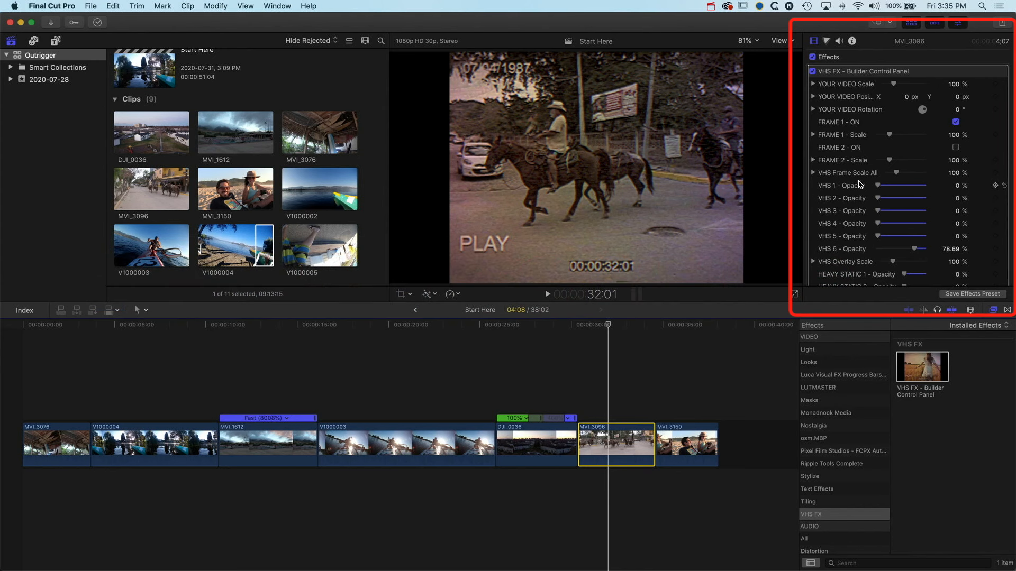
{"action": "left_click_drag", "start_coordinate": [881, 188], "coordinate": [857, 187]}
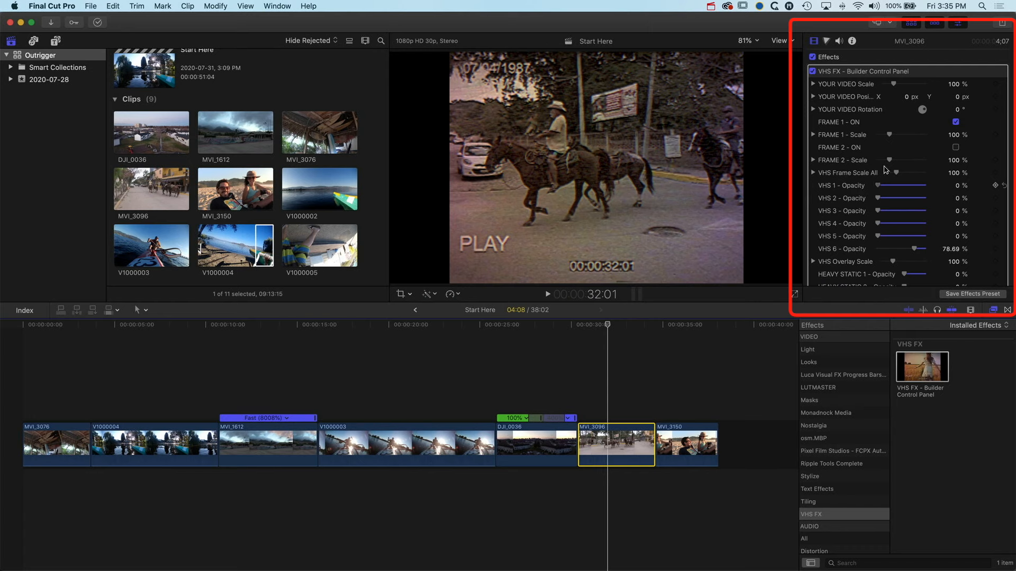
{"action": "left_click", "coordinate": [956, 148]}
{"action": "left_click", "coordinate": [956, 148]}
{"action": "left_click", "coordinate": [956, 148]}
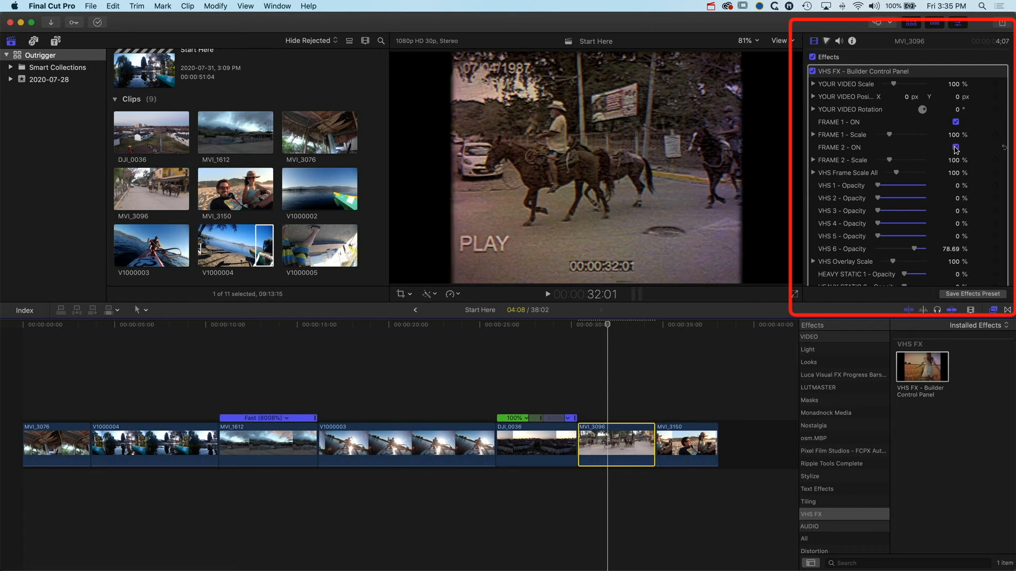
- Set the Waviness of the VHS effect on the MVI_3096 clip to 80
{"action": "scroll", "coordinate": [895, 174], "scroll_direction": "down", "scroll_amount": 3}
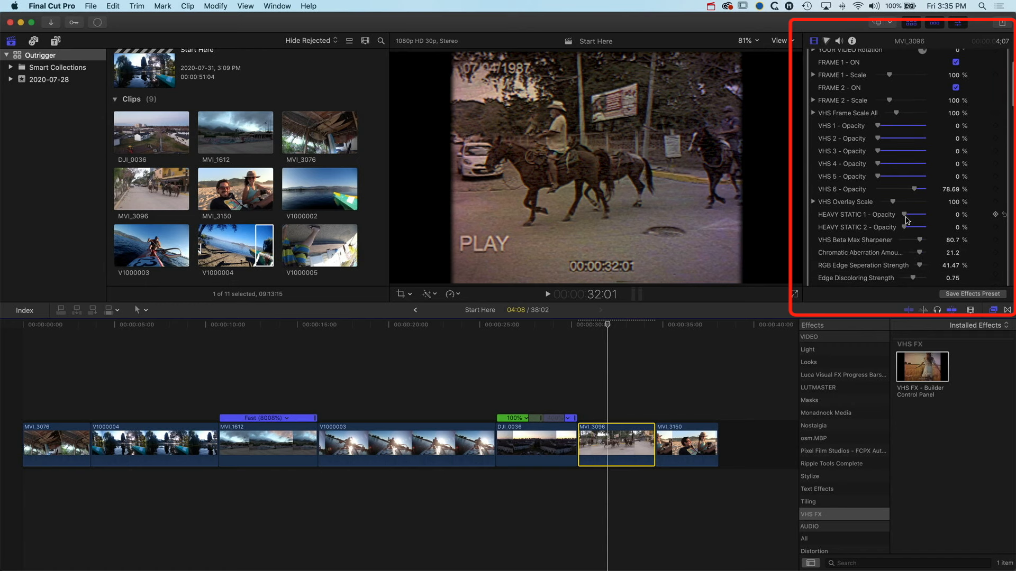
{"action": "mouse_move", "coordinate": [906, 216]}
{"action": "left_mouse_down"}
{"action": "mouse_move", "coordinate": [923, 217]}
{"action": "mouse_move", "coordinate": [903, 217]}
{"action": "left_mouse_up"}
{"action": "scroll", "coordinate": [907, 224], "scroll_direction": "down", "scroll_amount": 2}
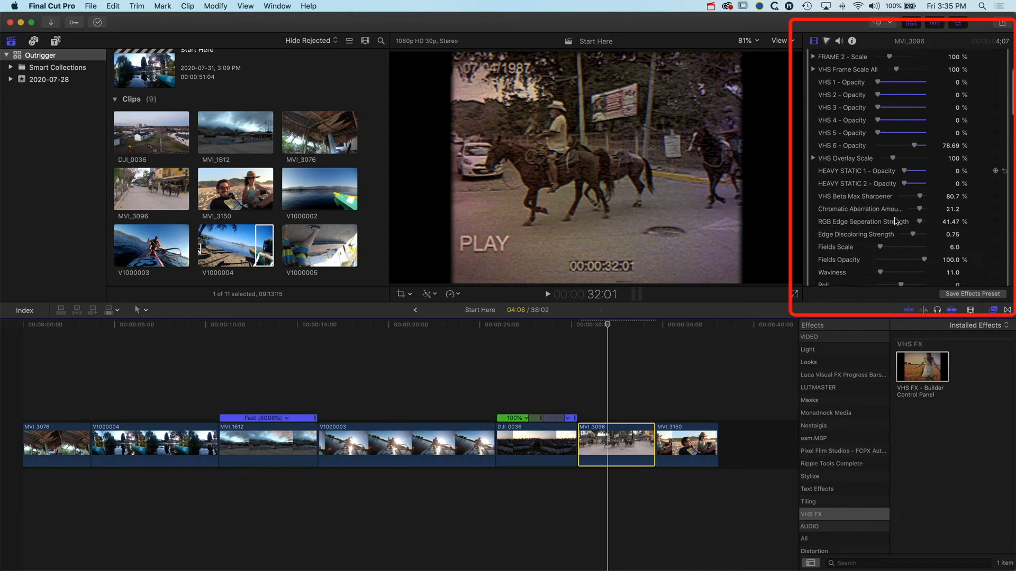
{"action": "mouse_move", "coordinate": [924, 258]}
{"action": "left_mouse_down"}
{"action": "mouse_move", "coordinate": [932, 258]}
{"action": "mouse_move", "coordinate": [898, 272]}
{"action": "left_mouse_up"}
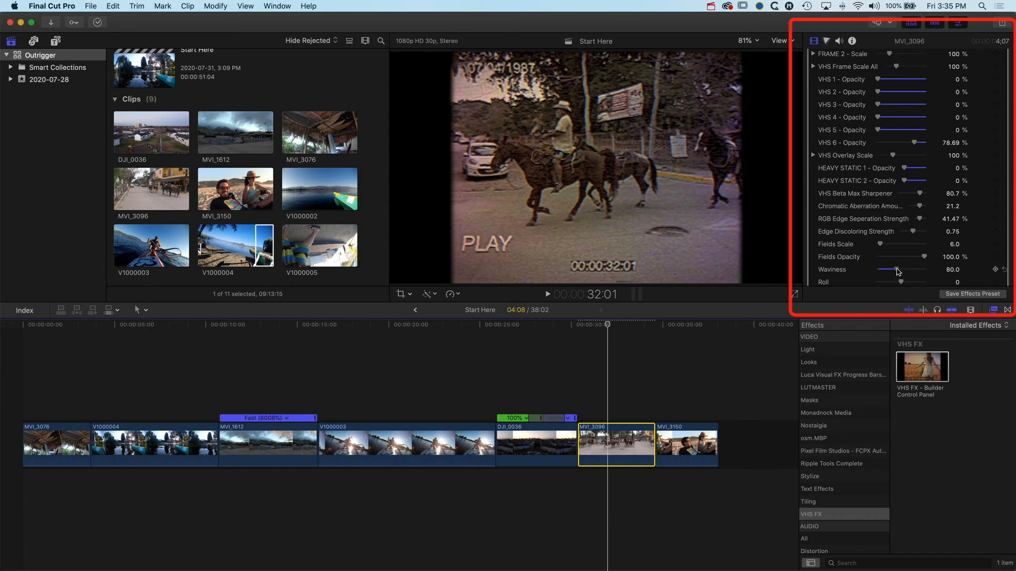
- Set the VHS effect's Roll to 31 and play the MVI_3096 clip from its start
{"action": "scroll", "coordinate": [898, 272], "scroll_direction": "down", "scroll_amount": 3}
{"action": "left_click_drag", "start_coordinate": [902, 233], "coordinate": [908, 236]}
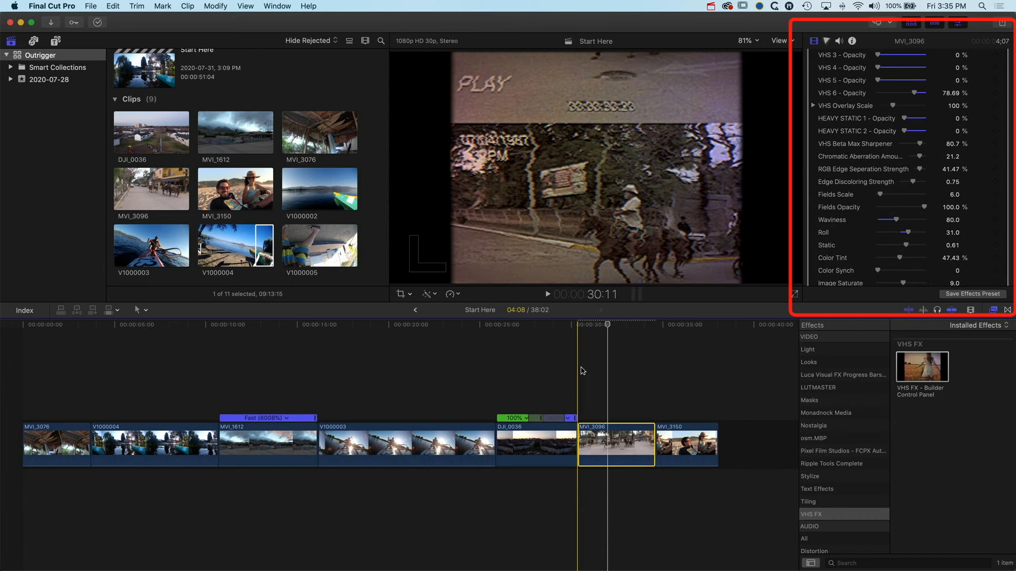
{"action": "key", "text": "space"}
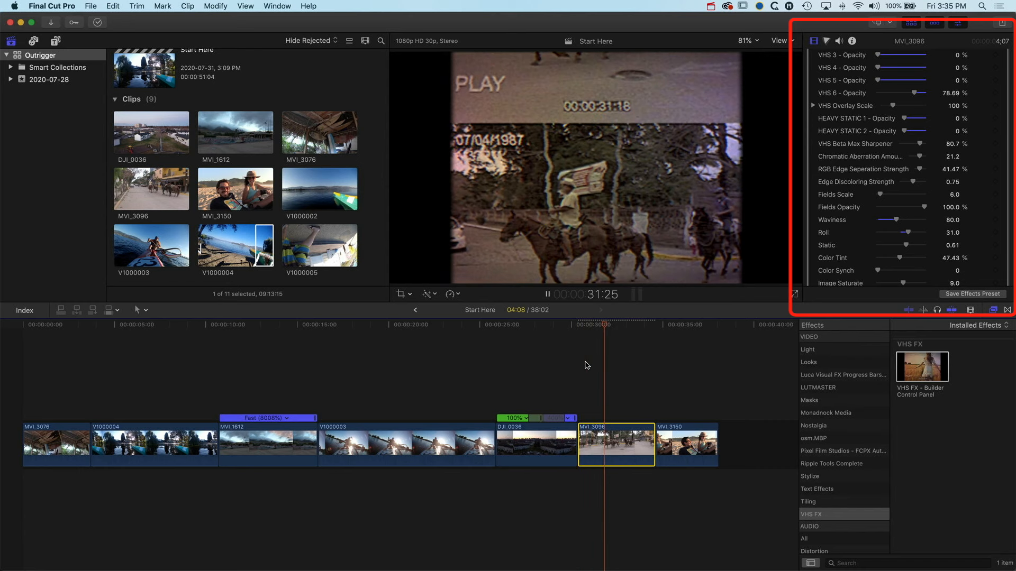
{"action": "key", "text": "space"}
- Keyframe the VHS effect's Roll on MVI_3096, starting from -81, and play the clip to review the animated roll
{"action": "left_click_drag", "start_coordinate": [908, 233], "coordinate": [882, 234]}
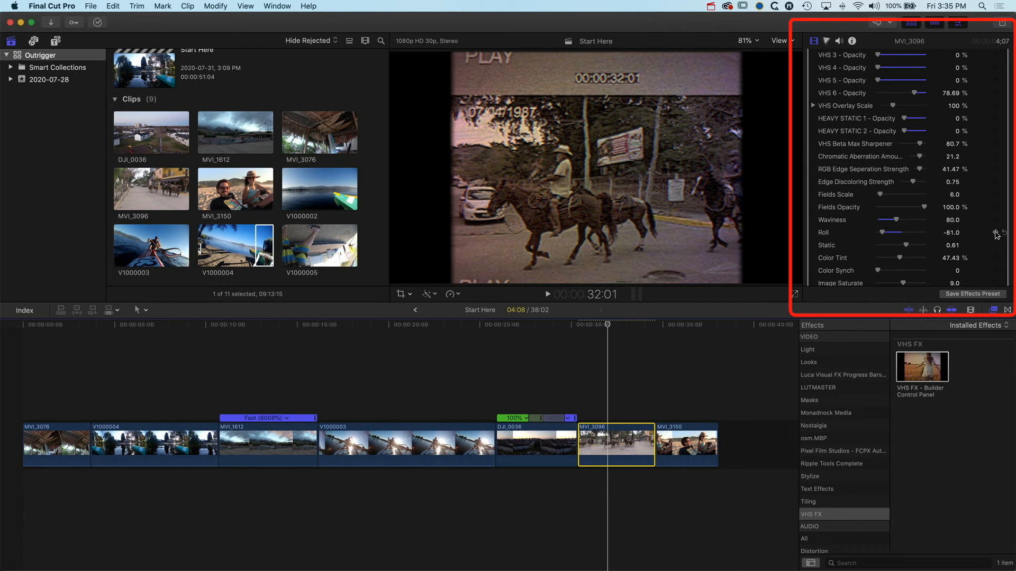
{"action": "left_click_drag", "start_coordinate": [609, 325], "coordinate": [640, 327]}
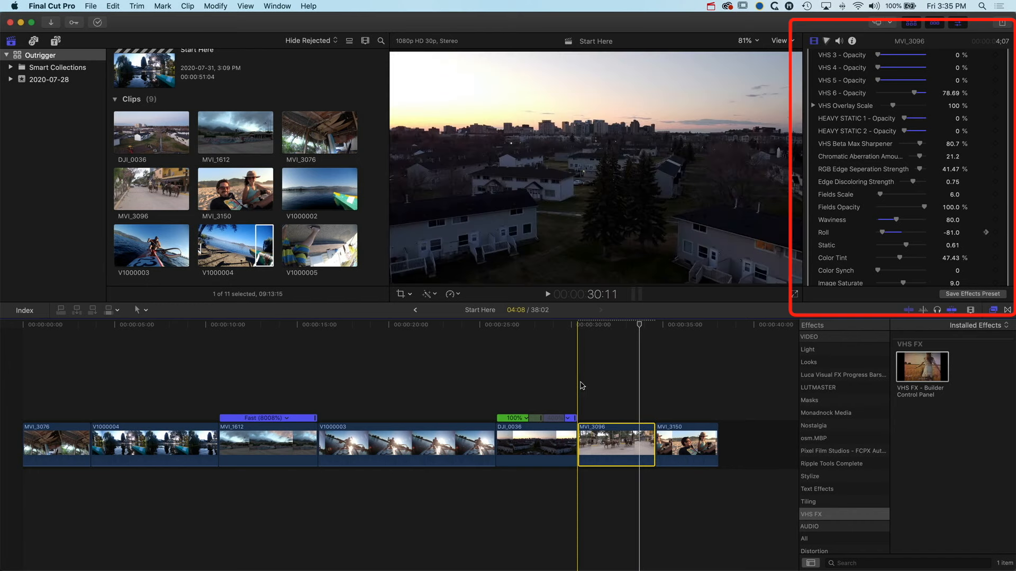
{"action": "key", "text": "space"}
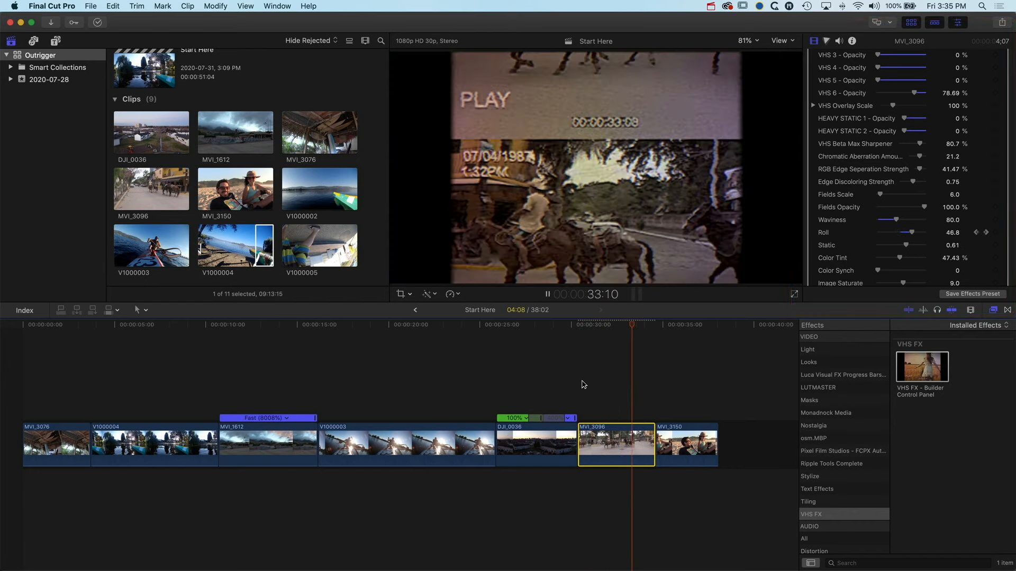
{"action": "left_click", "coordinate": [609, 324]}
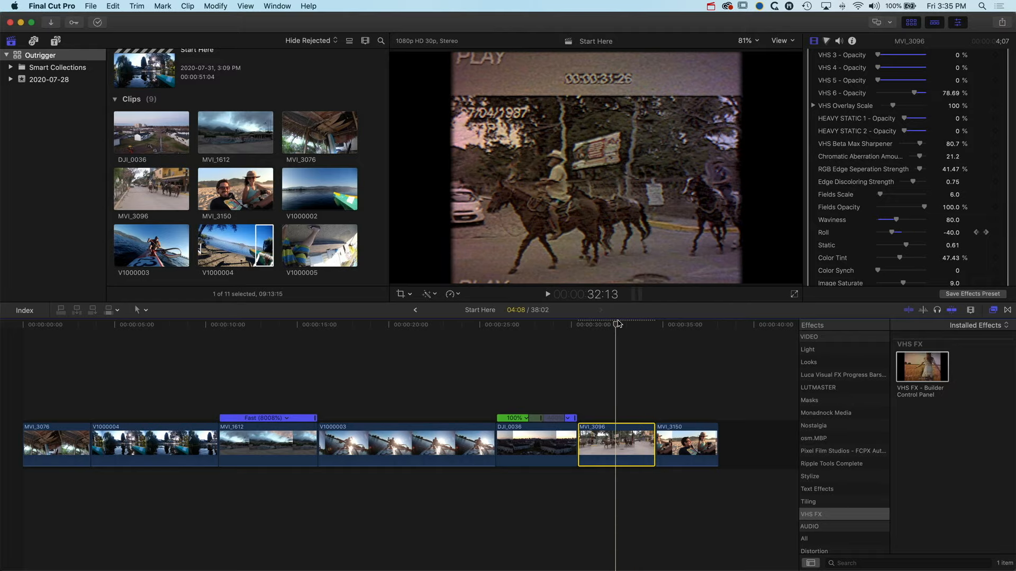
- Show the FILMMAKER generators category among the installed titles and generators
{"action": "left_click", "coordinate": [46, 325]}
{"action": "left_click_drag", "start_coordinate": [39, 325], "coordinate": [117, 332]}
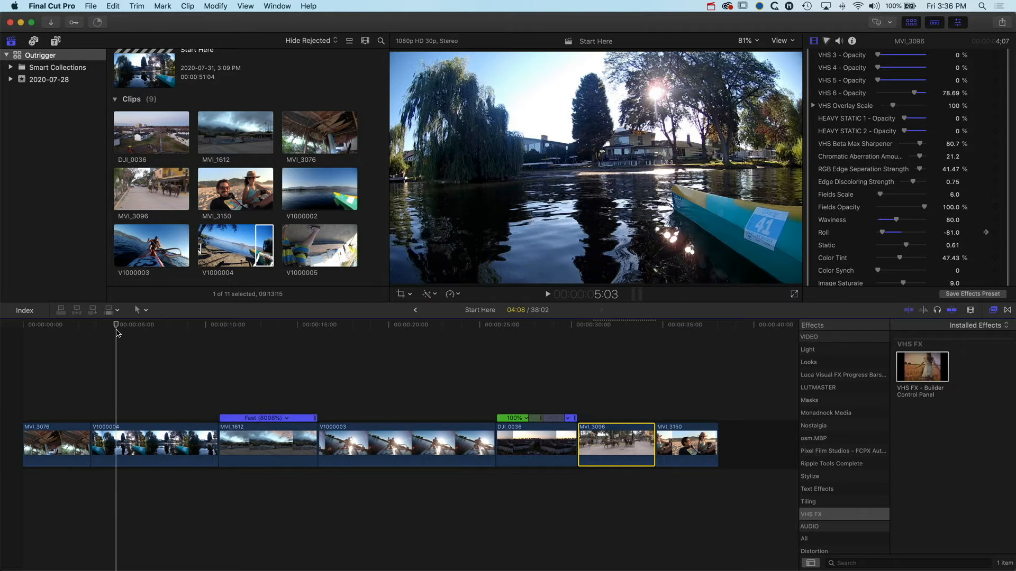
{"action": "key", "text": "alt+super+1"}
{"action": "scroll", "coordinate": [41, 114], "scroll_direction": "down", "scroll_amount": 5}
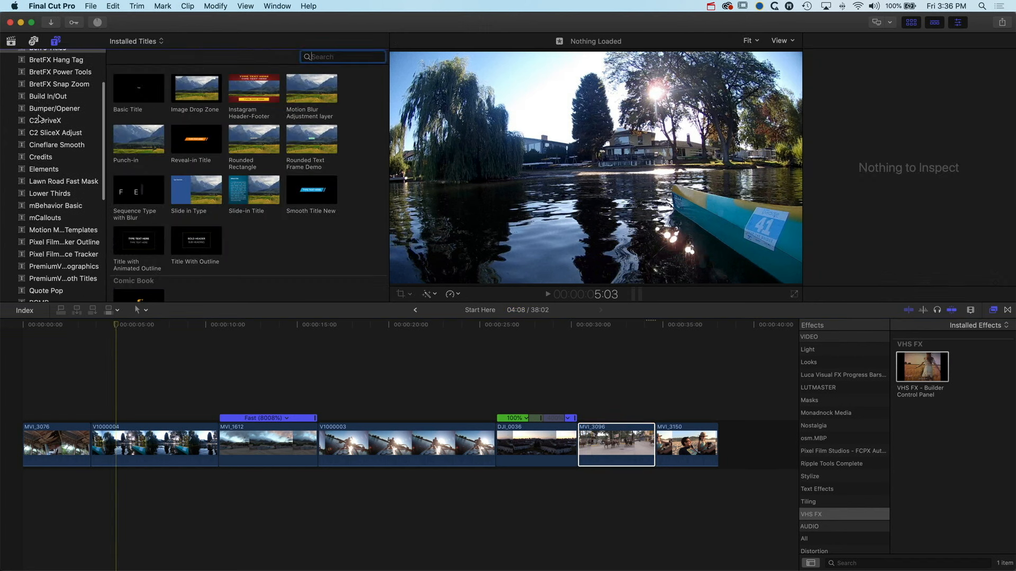
{"action": "scroll", "coordinate": [39, 117], "scroll_direction": "down", "scroll_amount": 5}
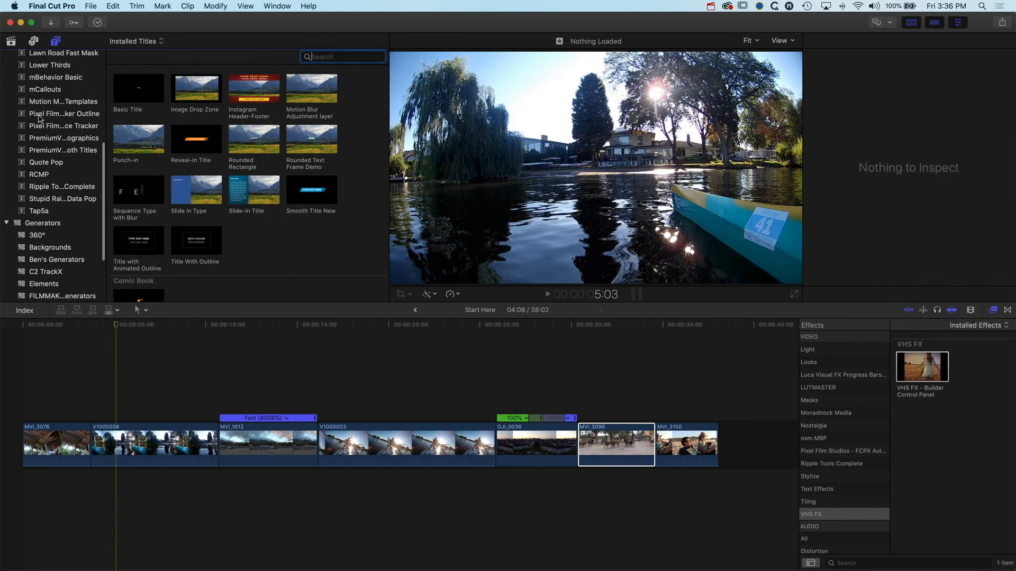
{"action": "scroll", "coordinate": [40, 119], "scroll_direction": "down", "scroll_amount": 3}
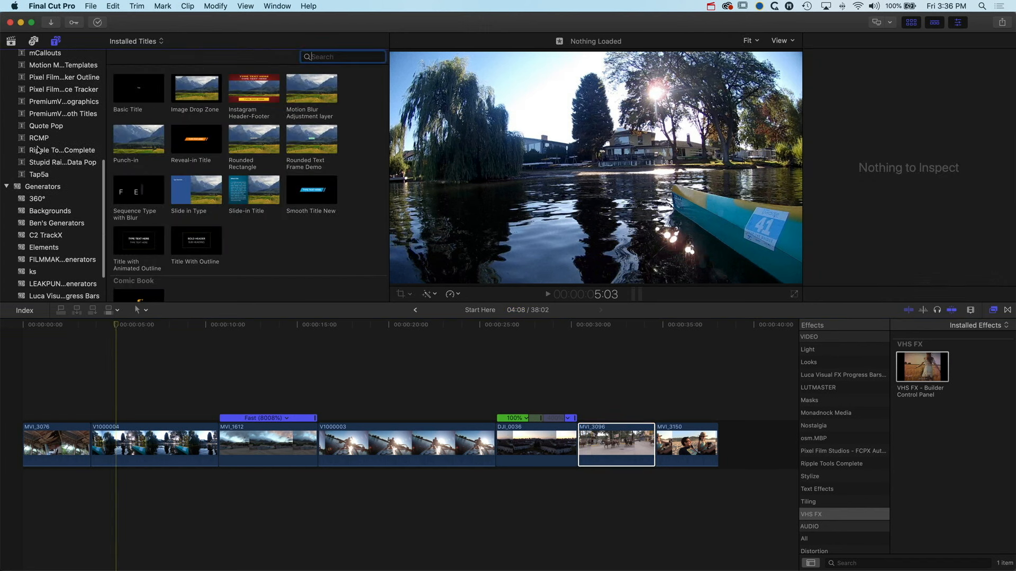
{"action": "left_click", "coordinate": [73, 262]}
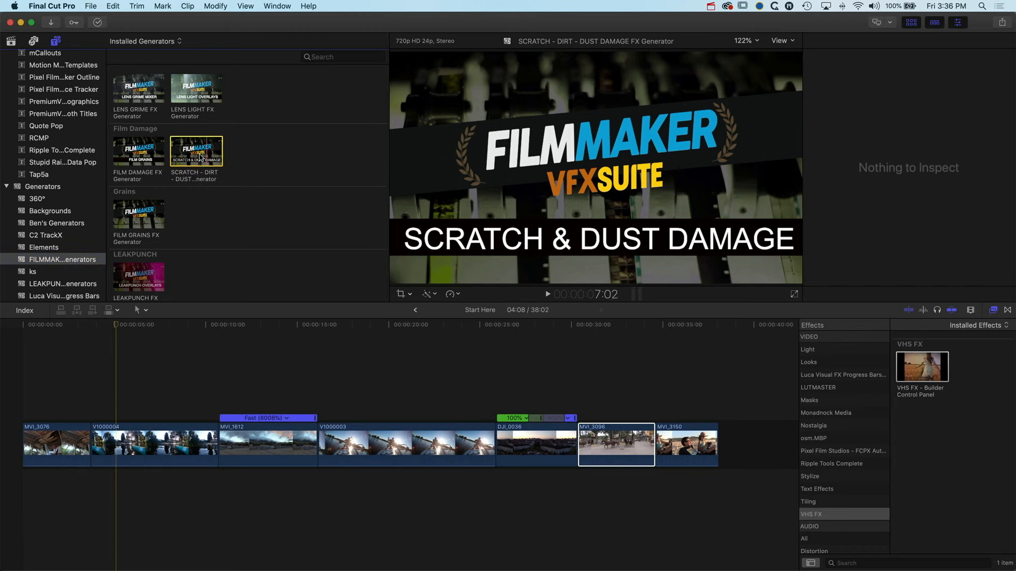
- Place the SCRATCH - DIRT - DUST DAMAGE FX Generator above the MVI_3150 clip and trim its end to that clip's end
{"action": "left_click_drag", "start_coordinate": [193, 159], "coordinate": [659, 401]}
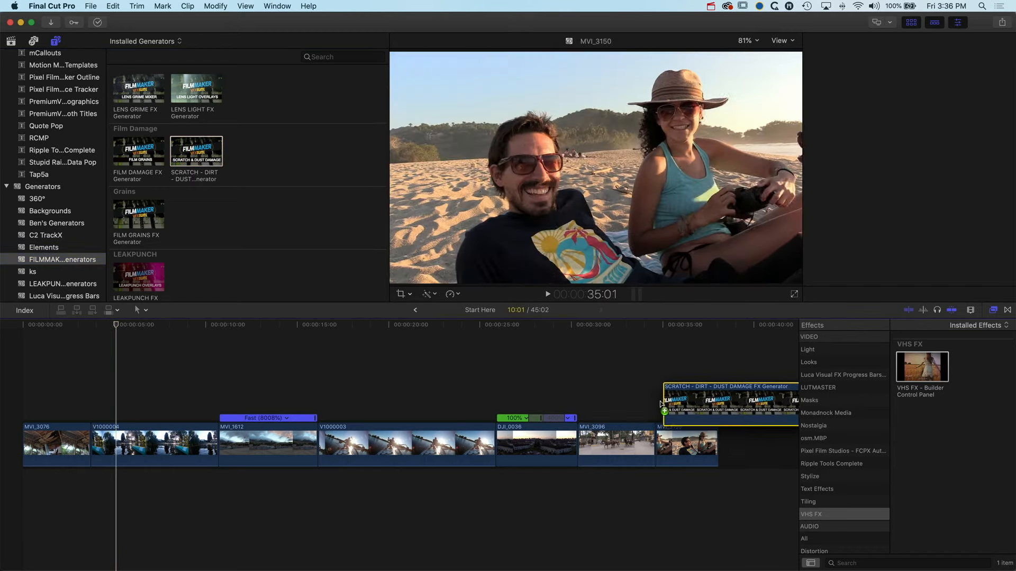
{"action": "left_click", "coordinate": [689, 324]}
{"action": "left_click_drag", "start_coordinate": [694, 325], "coordinate": [719, 328]}
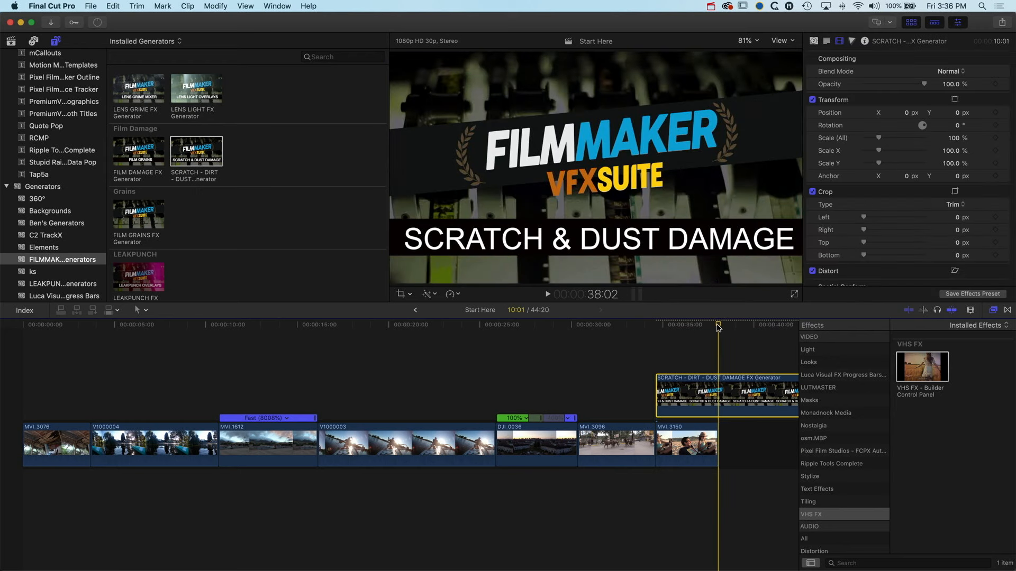
{"action": "key", "text": "alt+bracketright"}
- Show the scratch and dust generator's published parameters and enable Logo OFF
{"action": "left_click_drag", "start_coordinate": [715, 326], "coordinate": [694, 327]}
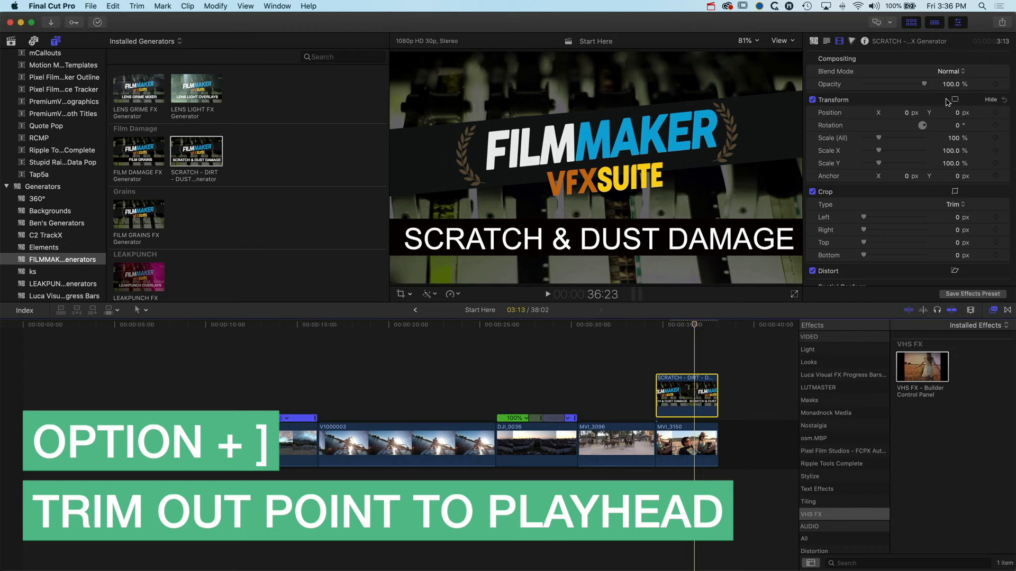
{"action": "left_click", "coordinate": [814, 41]}
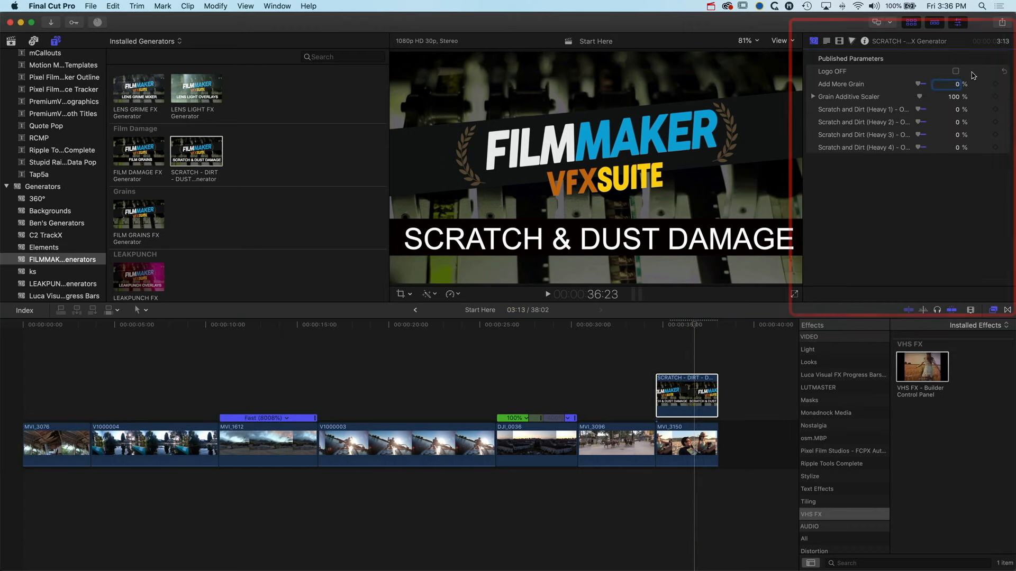
{"action": "left_click", "coordinate": [955, 71]}
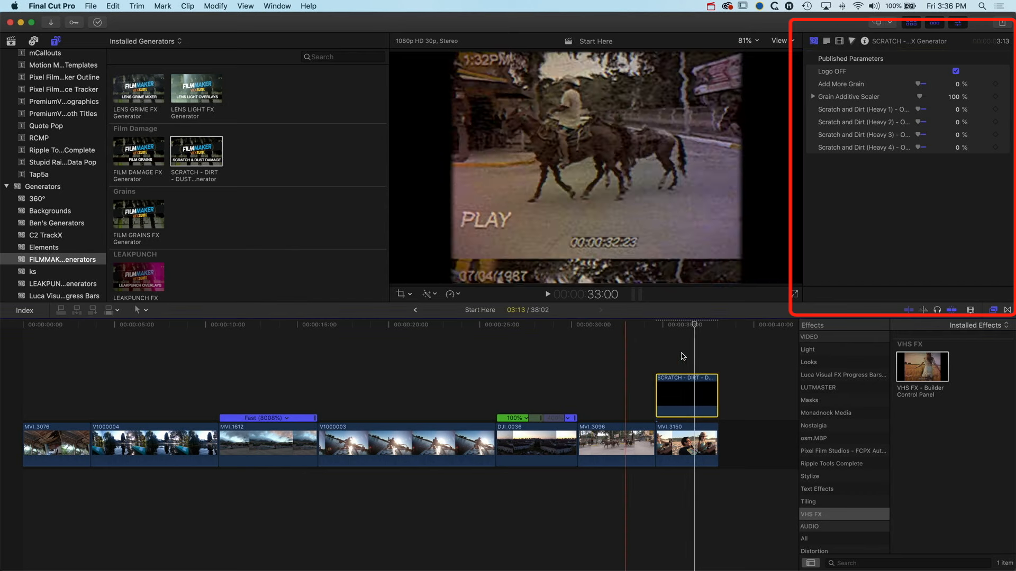
- Set the scratch and dust generator's Add More Grain to 54% and its Grain Additive Scaler to 239%
{"action": "left_click_drag", "start_coordinate": [698, 327], "coordinate": [672, 327]}
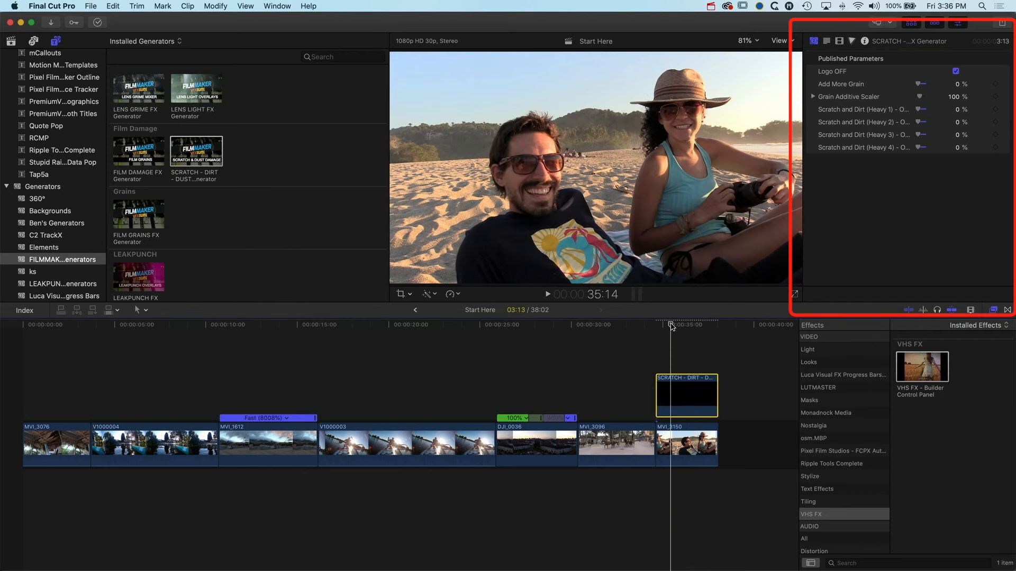
{"action": "key", "text": "space"}
{"action": "left_click_drag", "start_coordinate": [916, 85], "coordinate": [923, 84]}
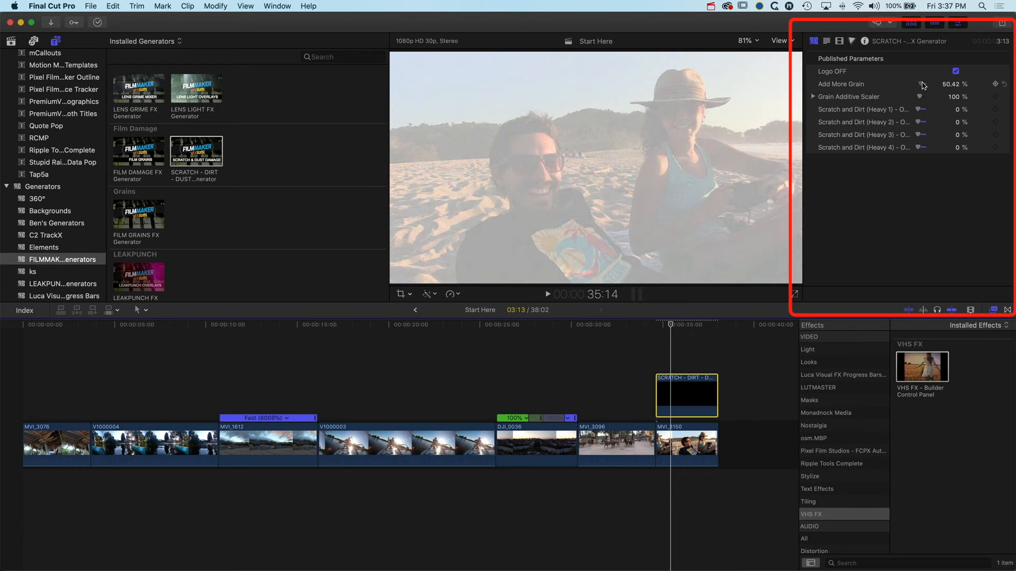
{"action": "left_click_drag", "start_coordinate": [923, 84], "coordinate": [922, 84]}
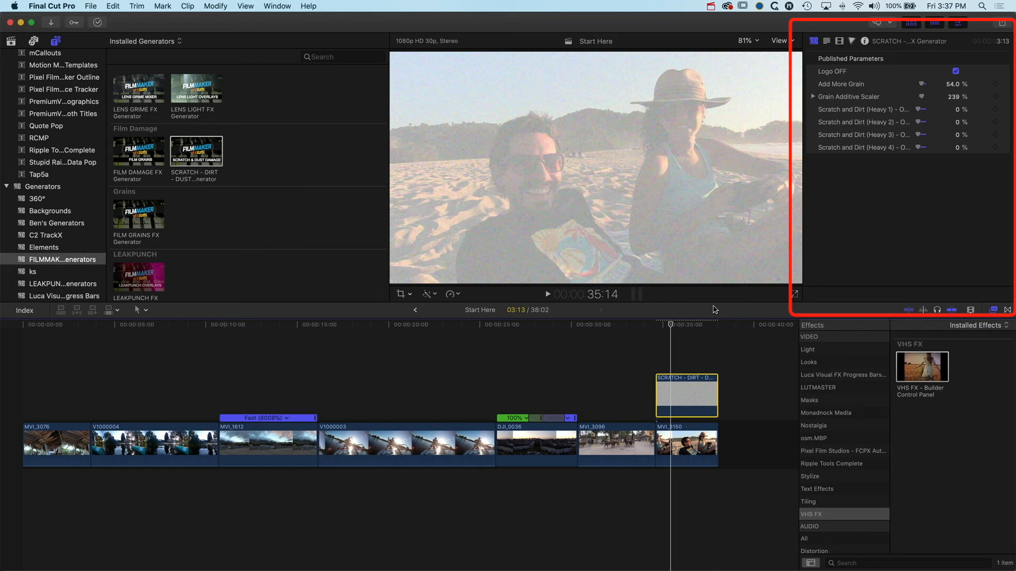
- Play the MVI_3150 clip to review the grain overlay
{"action": "left_click", "coordinate": [668, 326]}
{"action": "key", "text": "space"}
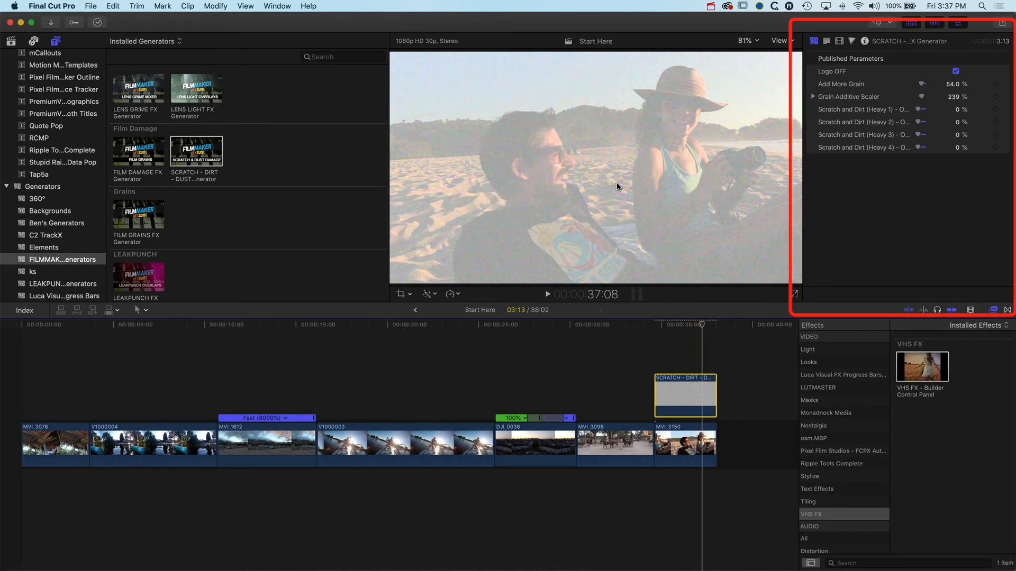
{"action": "key", "text": "space"}
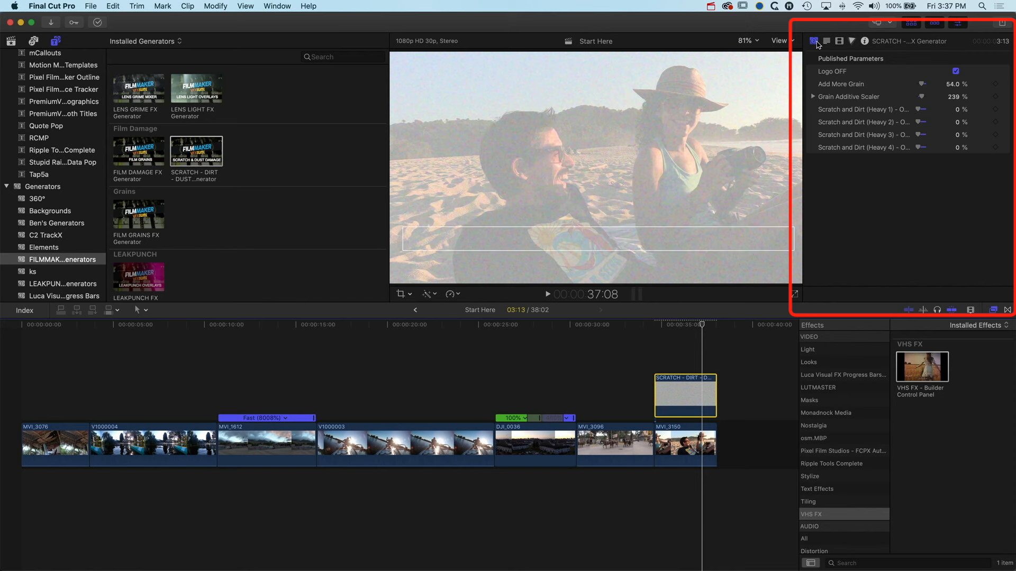
- Try the Darken blend mode on the scratch and dust generator, and change its blend mode to Overlay
{"action": "left_click", "coordinate": [840, 42]}
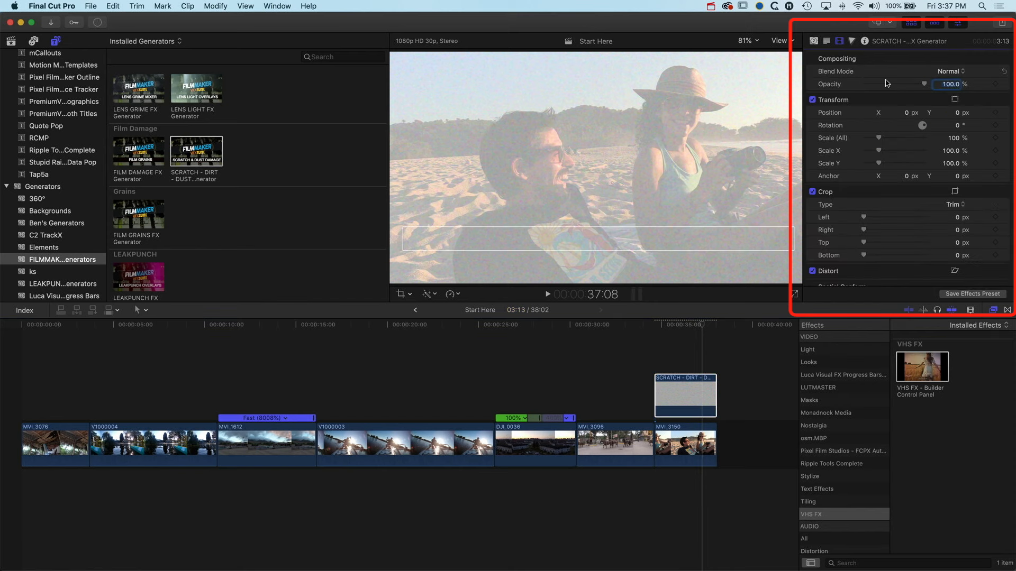
{"action": "left_click", "coordinate": [945, 72]}
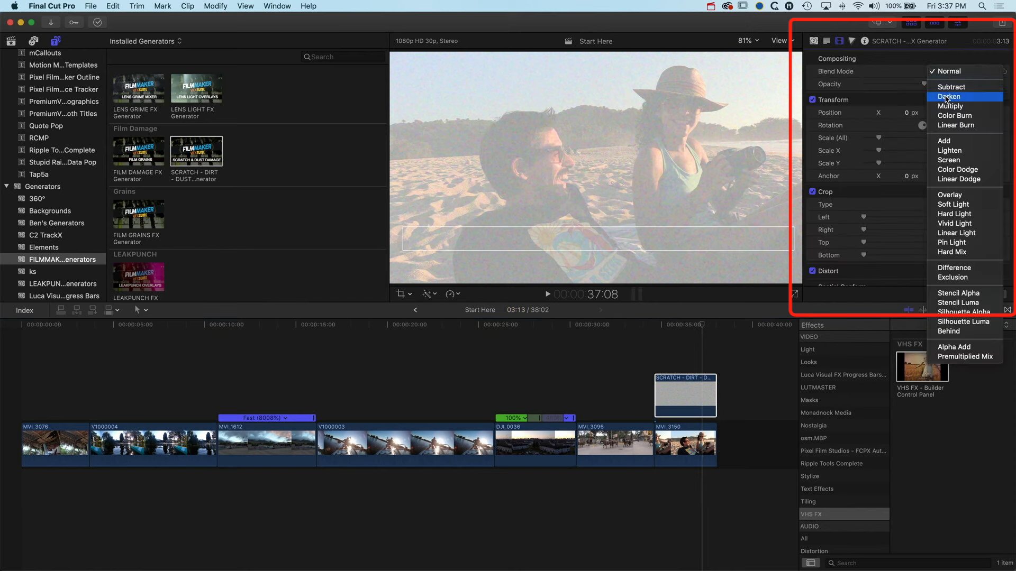
{"action": "key", "text": "Escape"}
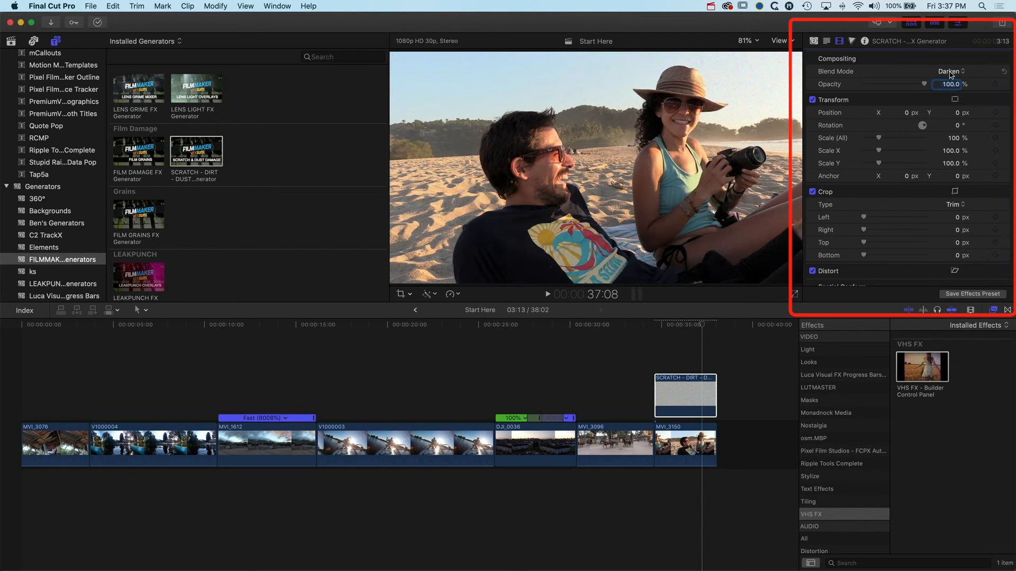
{"action": "left_click", "coordinate": [951, 74]}
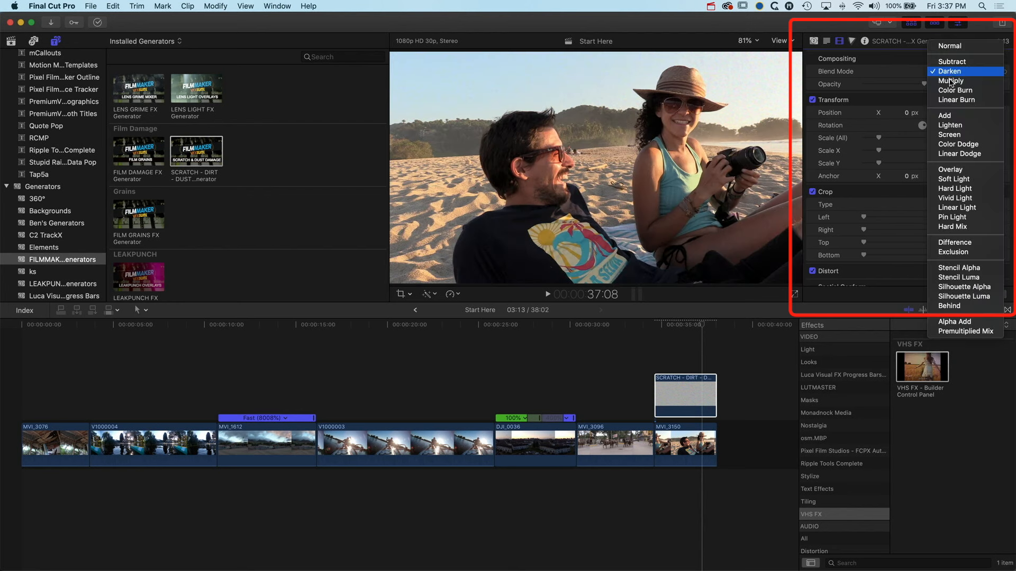
{"action": "left_click", "coordinate": [954, 170]}
- Play the MVI_3150 clip from its start to review the overlay blend
{"action": "left_click", "coordinate": [656, 333]}
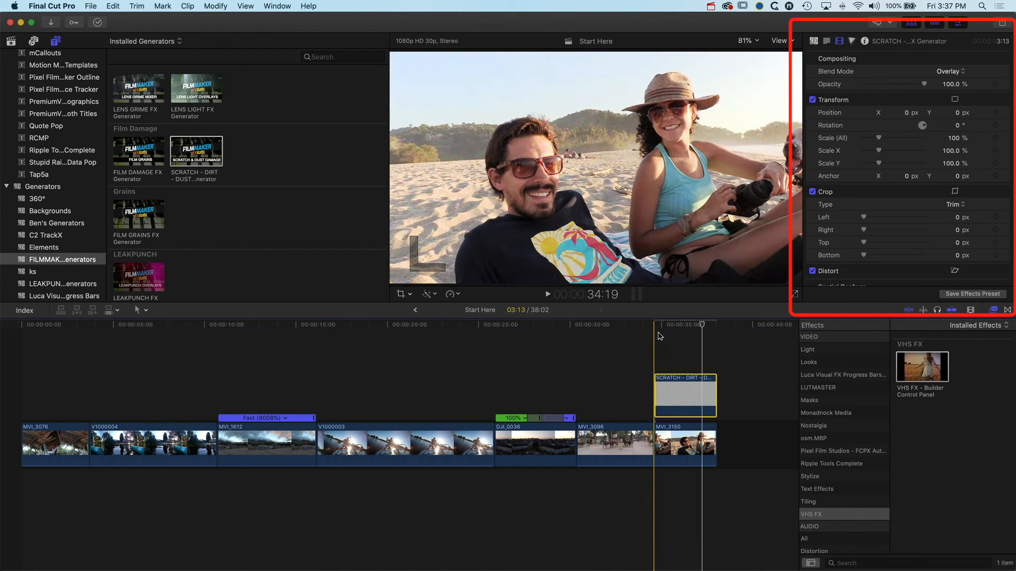
{"action": "key", "text": "space"}
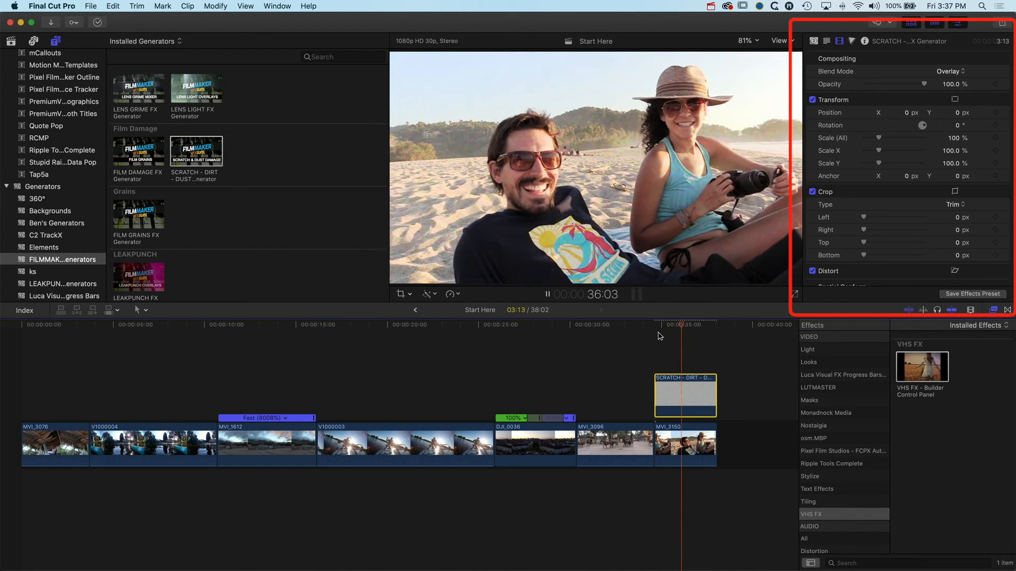
{"action": "key", "text": "space"}
{"action": "key", "text": "space"}
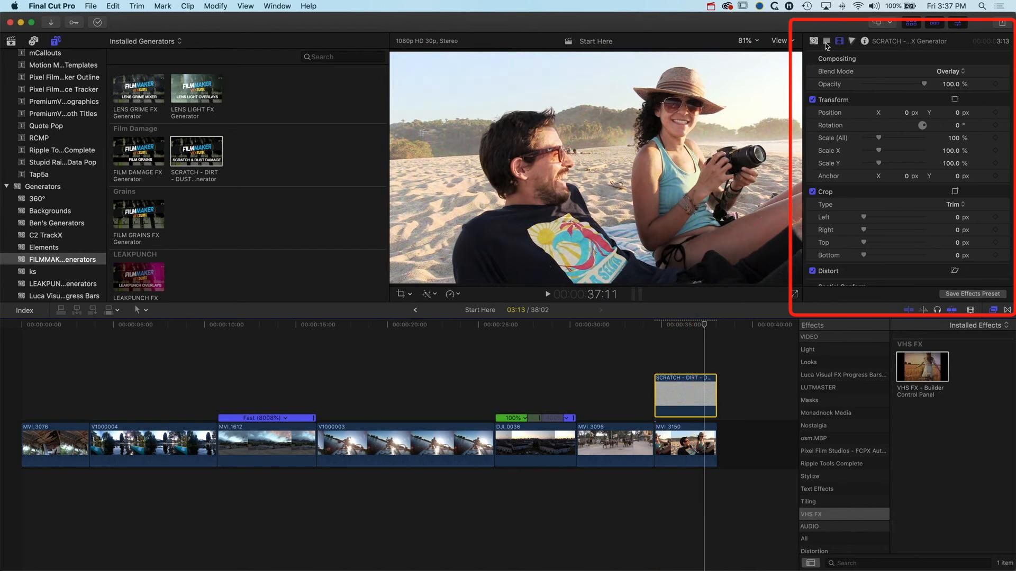
- Set Add More Grain to 100%, Grain Additive Scaler to 225%, and Scratch and Dirt Heavy 1–4 to 100%, 73.18%, 35.68% and 77.34%
{"action": "left_click", "coordinate": [814, 42]}
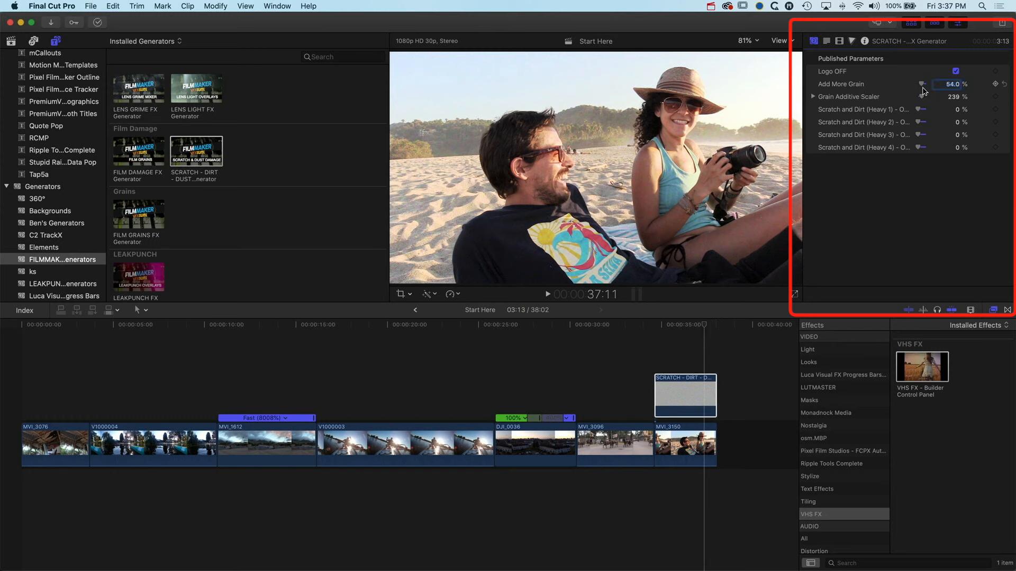
{"action": "left_click_drag", "start_coordinate": [925, 86], "coordinate": [932, 87]}
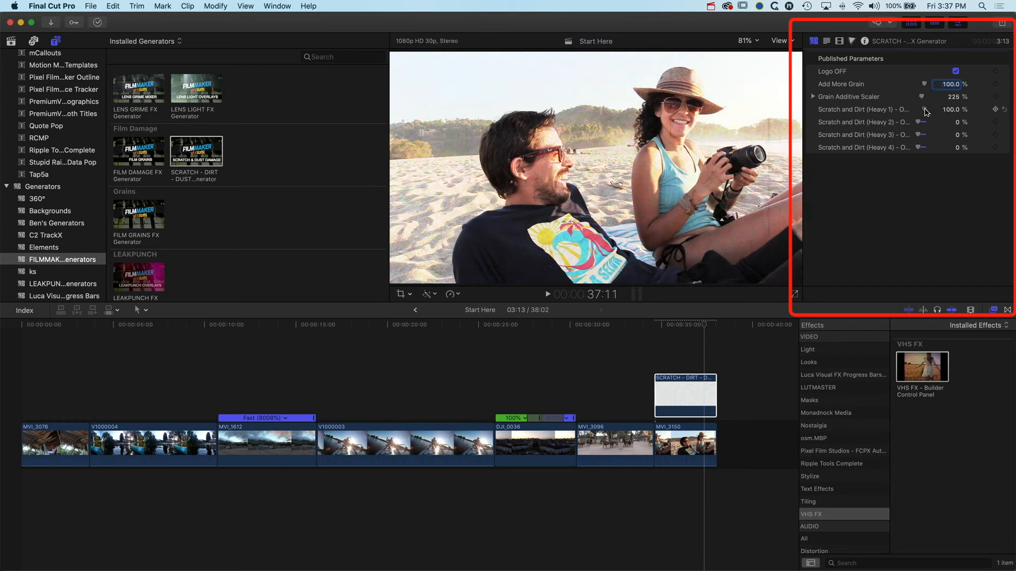
{"action": "left_click_drag", "start_coordinate": [919, 122], "coordinate": [923, 150]}
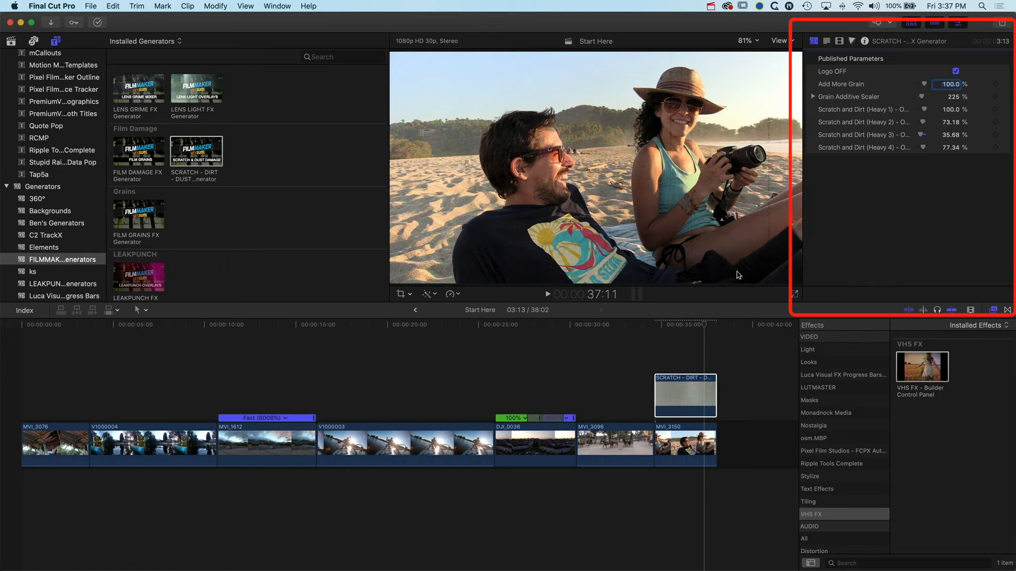
- Play the MVI_3150 section repeatedly and check individual frames for the stronger grain, scratches and dirt
{"action": "left_click", "coordinate": [671, 313]}
{"action": "key", "text": "space"}
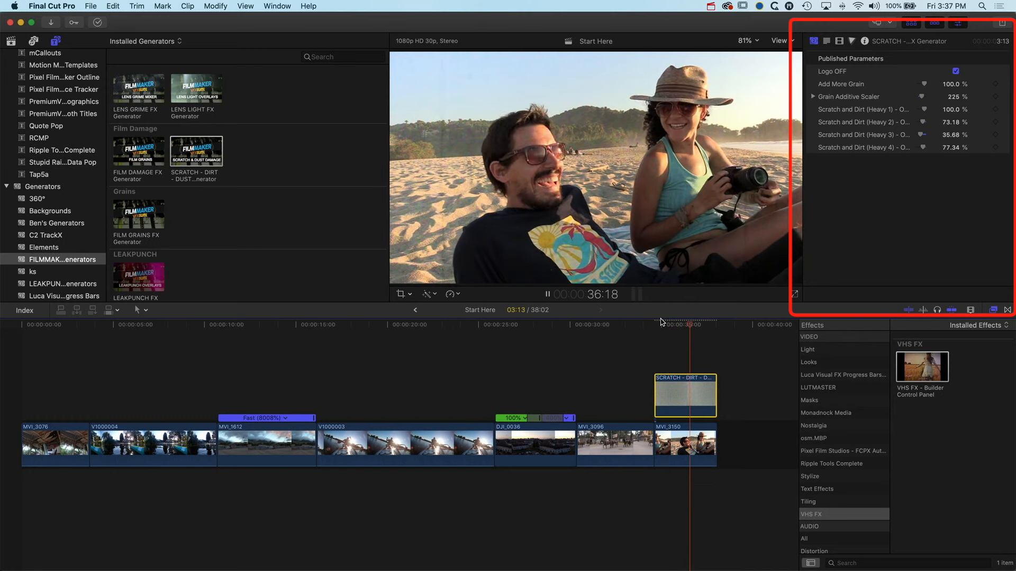
{"action": "key", "text": "space"}
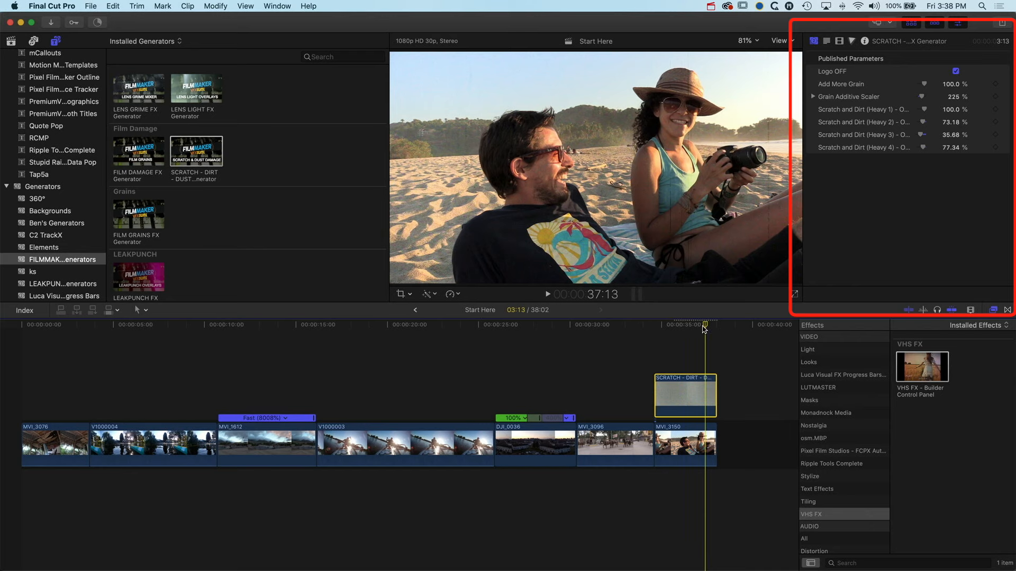
{"action": "left_click", "coordinate": [670, 339]}
{"action": "key", "text": "space"}
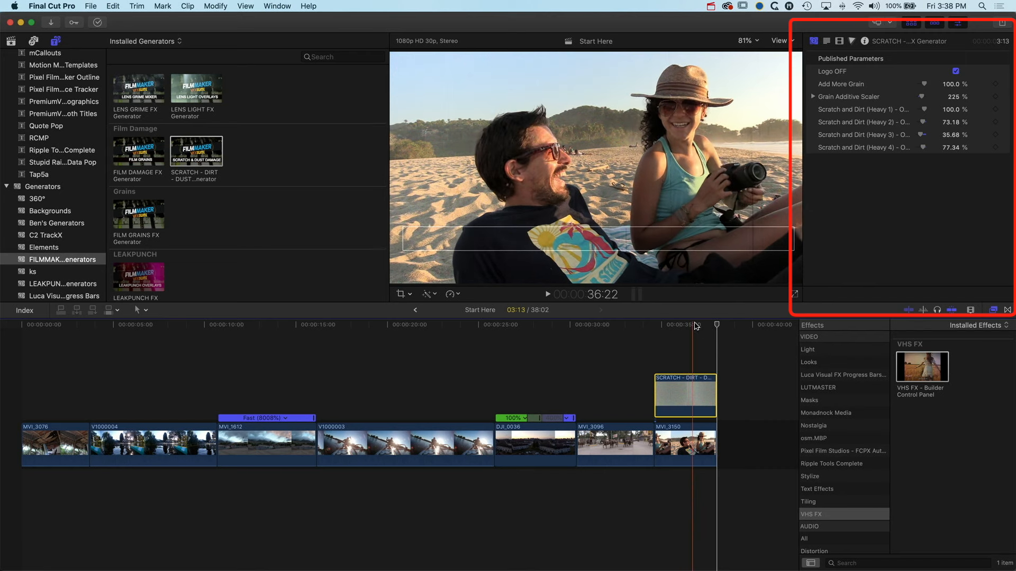
{"action": "left_click", "coordinate": [683, 325]}
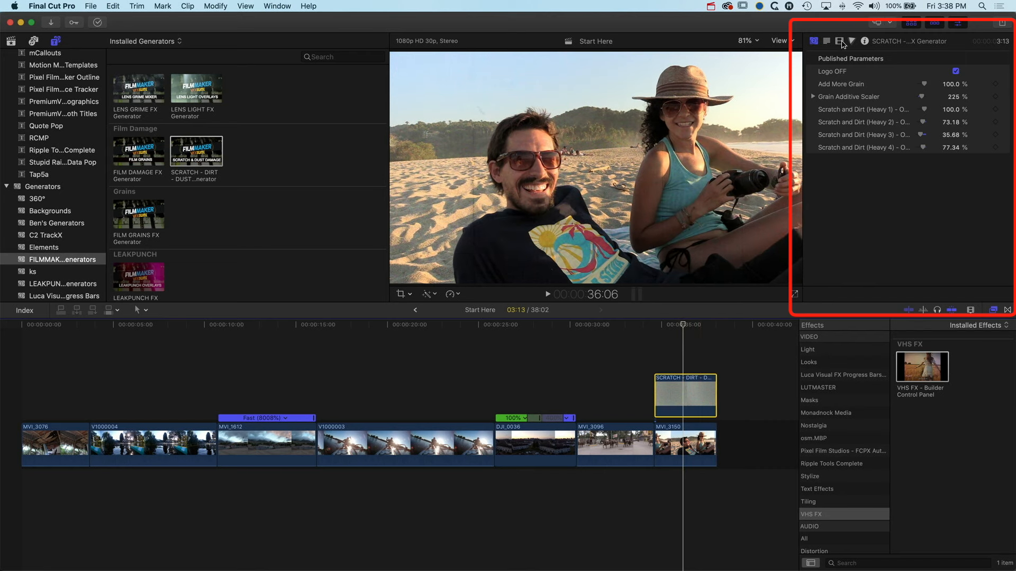
- Set the scratch and dust generator's blend mode to Darken and play the clip to review it
{"action": "left_click", "coordinate": [840, 41]}
{"action": "left_click", "coordinate": [947, 71]}
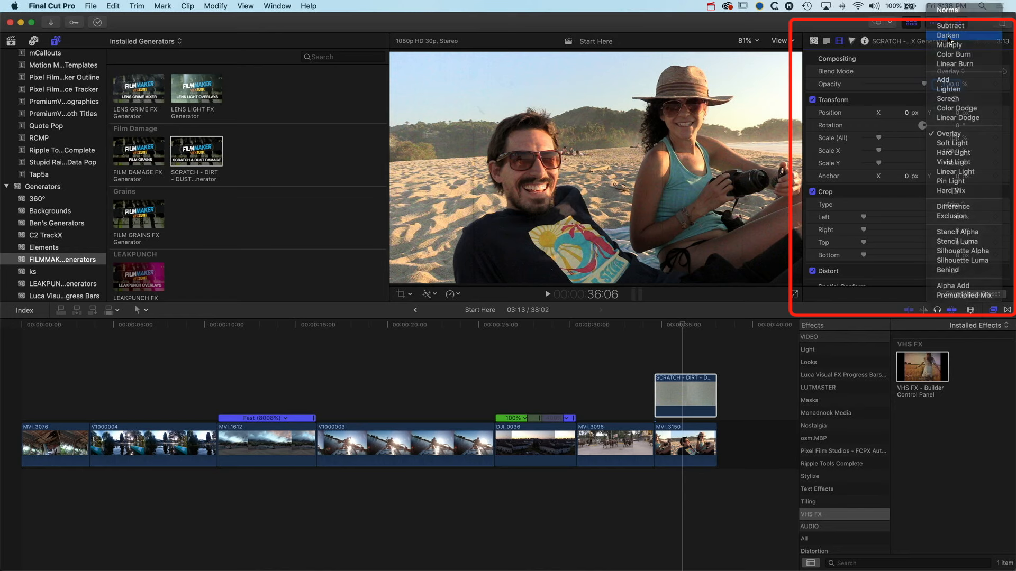
{"action": "left_click", "coordinate": [936, 47]}
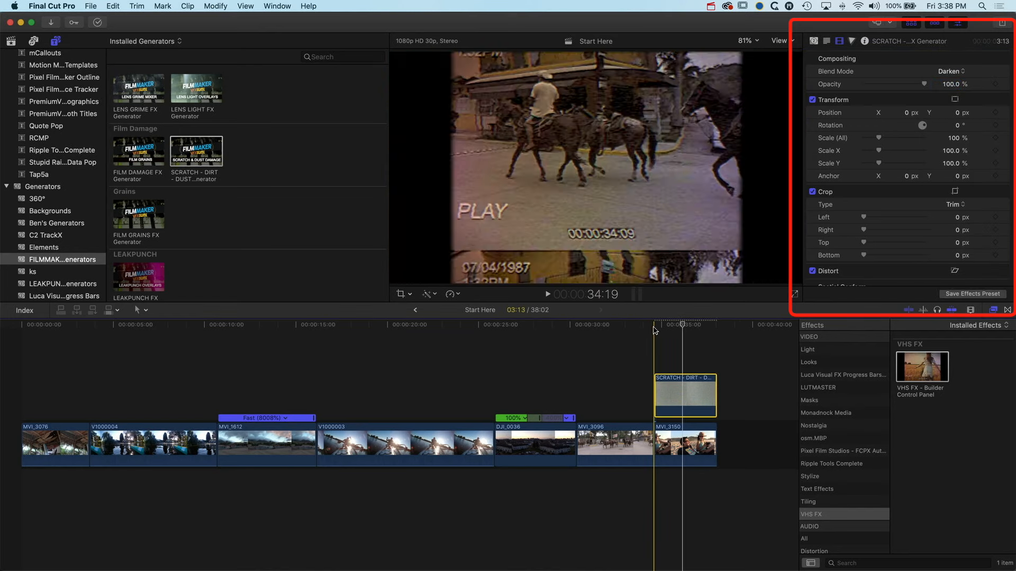
{"action": "key", "text": "space"}
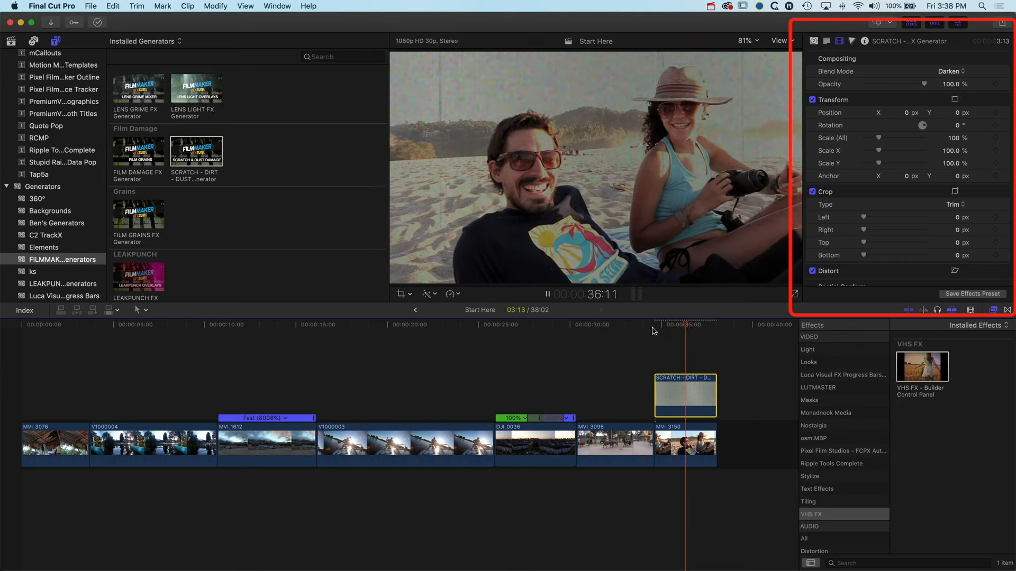
{"action": "key", "text": "space"}
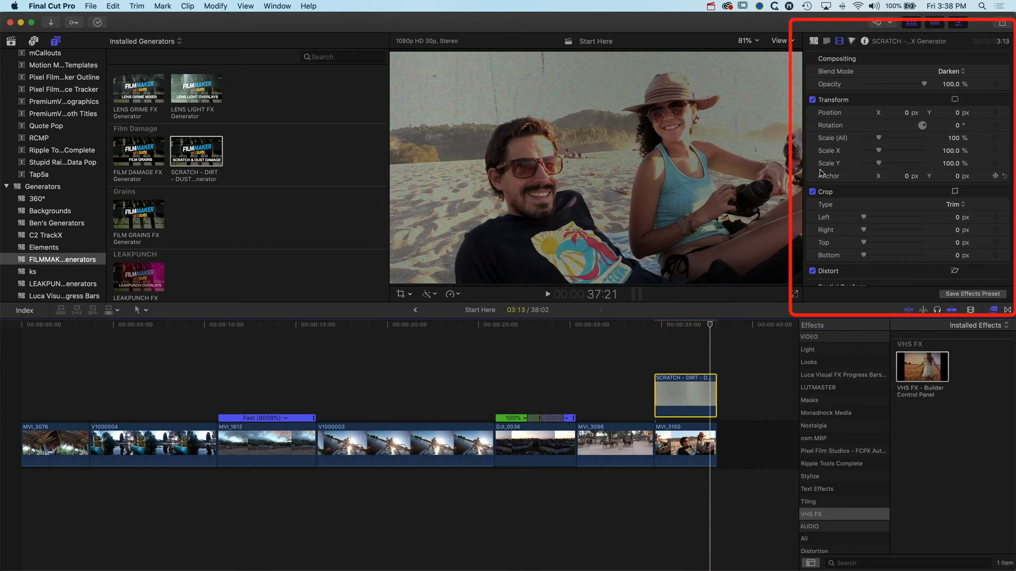
- Set the scratch and dust generator's blend mode to Multiply and its Grain Additive Scaler to 104%
{"action": "left_click", "coordinate": [947, 71]}
{"action": "left_click", "coordinate": [951, 81]}
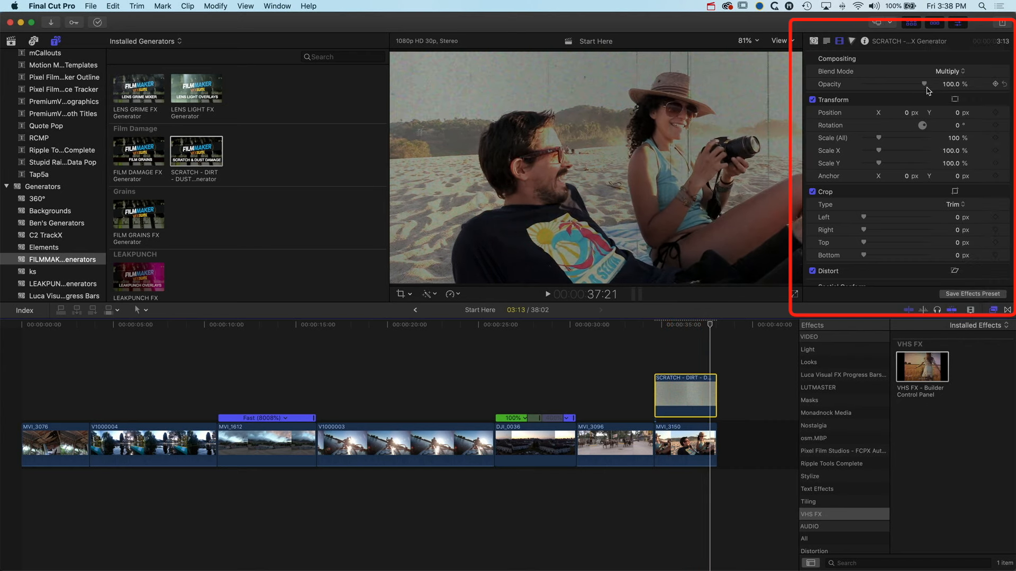
{"action": "key", "text": "space"}
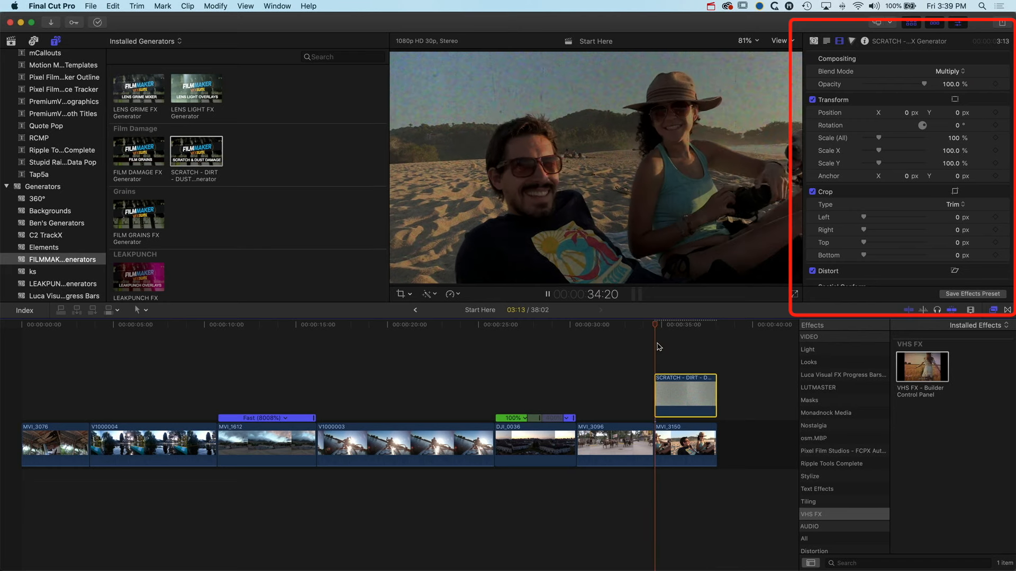
{"action": "key", "text": "space"}
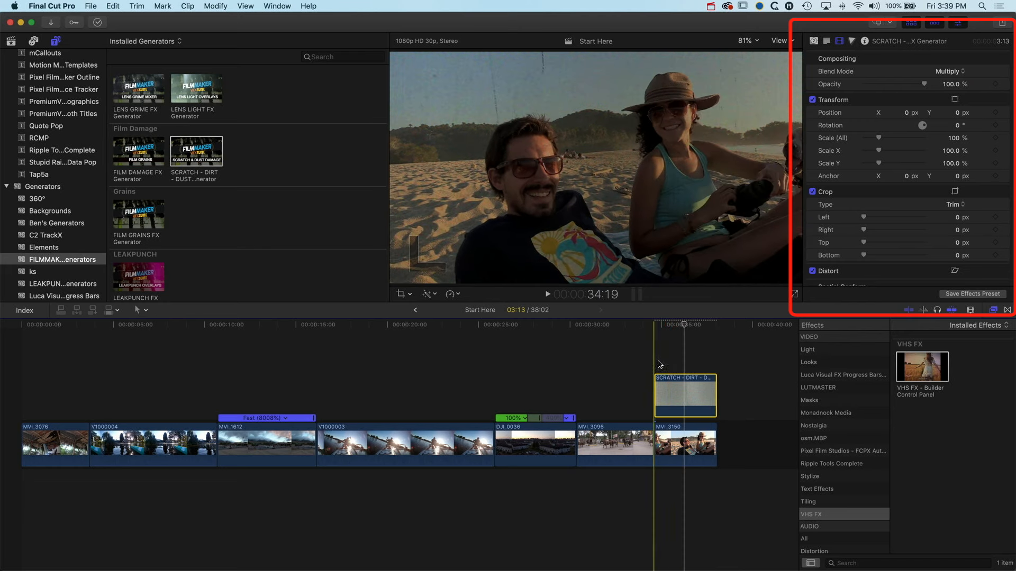
{"action": "left_click", "coordinate": [814, 41]}
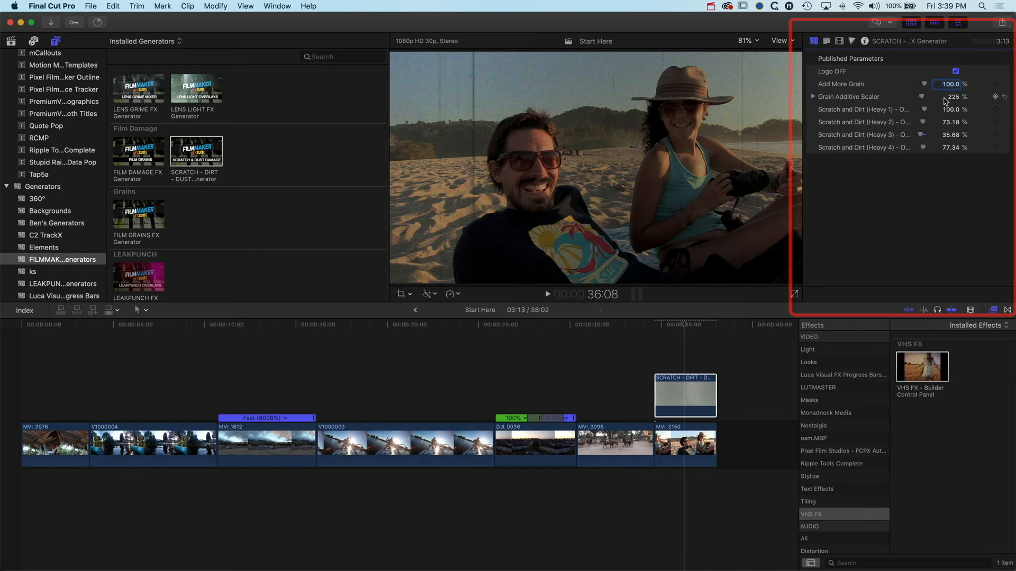
- Place the LEAKPUNCH FX Generator above the scratch and dust generator and trim its end to the MVI_3150 clip's end
{"action": "scroll", "coordinate": [212, 220], "scroll_direction": "down", "scroll_amount": 5}
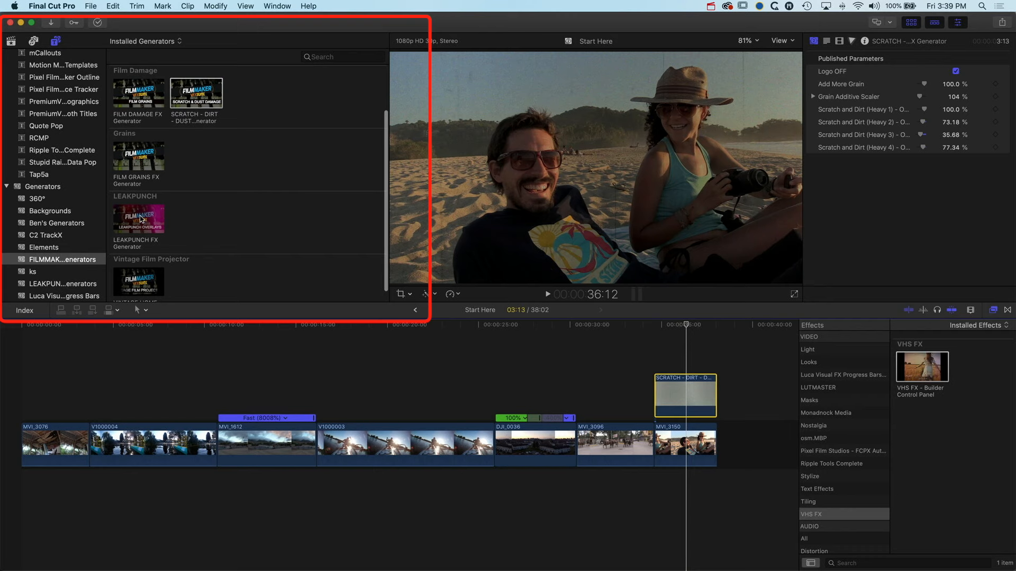
{"action": "left_click", "coordinate": [140, 219]}
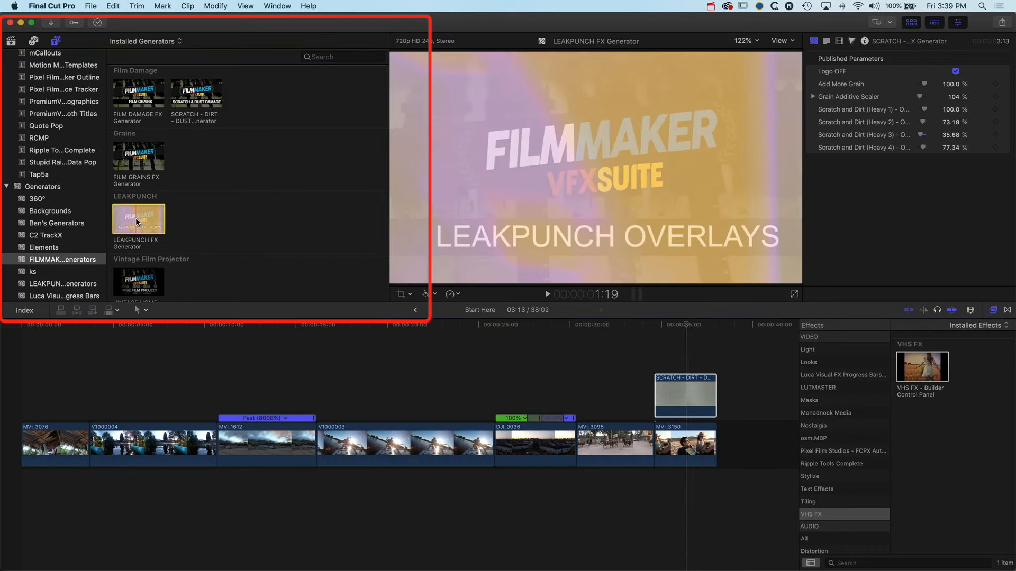
{"action": "left_click_drag", "start_coordinate": [137, 221], "coordinate": [653, 346]}
{"action": "left_click_drag", "start_coordinate": [727, 349], "coordinate": [717, 349]}
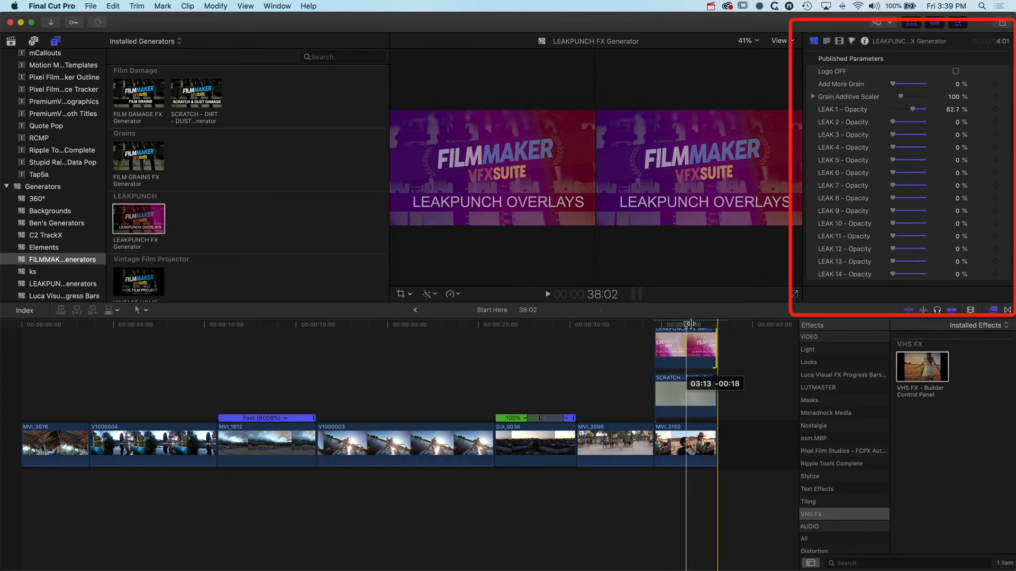
- Enable Logo OFF for the LEAKPUNCH generator and set LEAK 1 - Opacity to 0%
{"action": "left_click", "coordinate": [955, 71]}
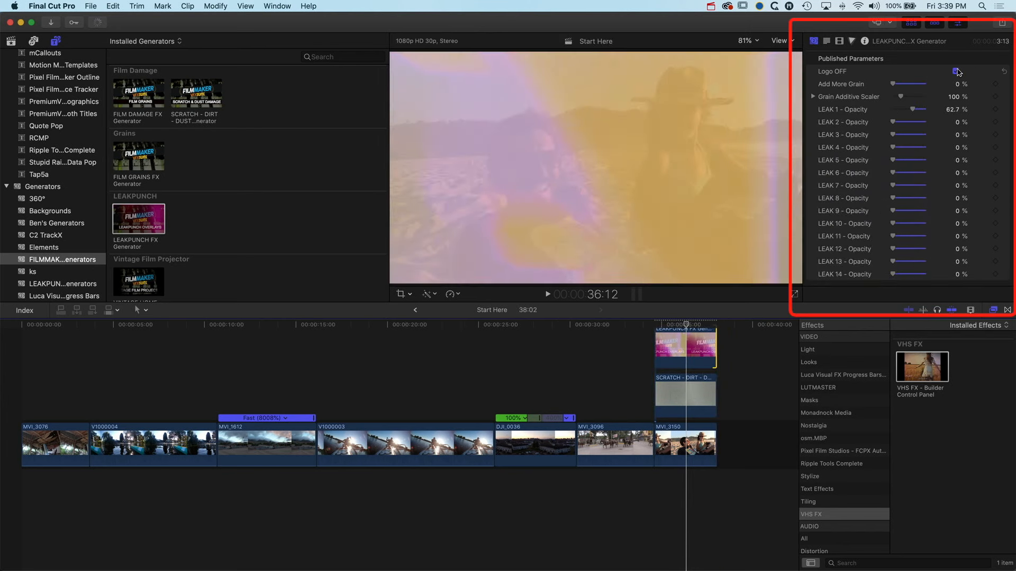
{"action": "left_click_drag", "start_coordinate": [686, 324], "coordinate": [674, 324]}
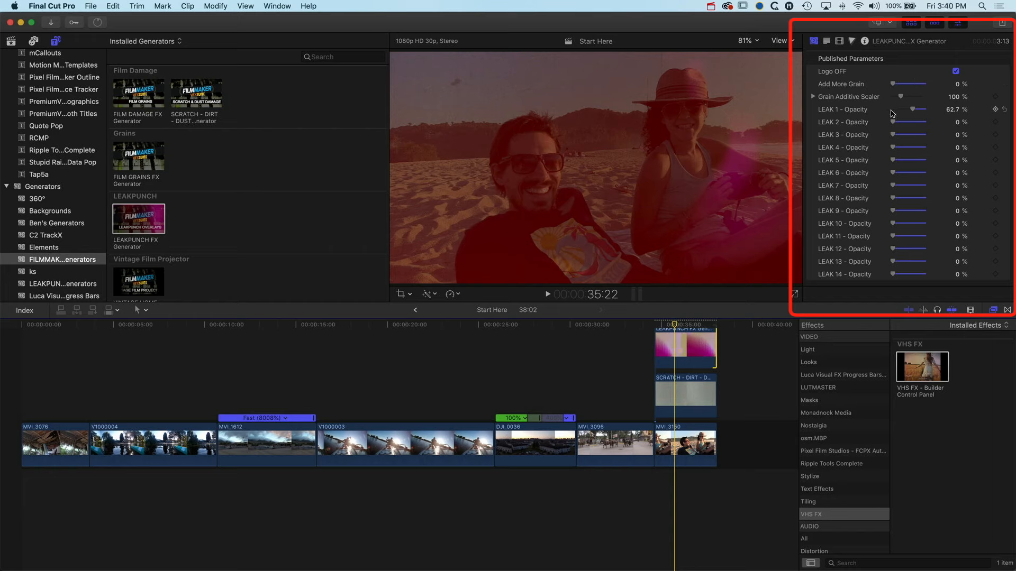
{"action": "scroll", "coordinate": [838, 242], "scroll_direction": "down", "scroll_amount": 1}
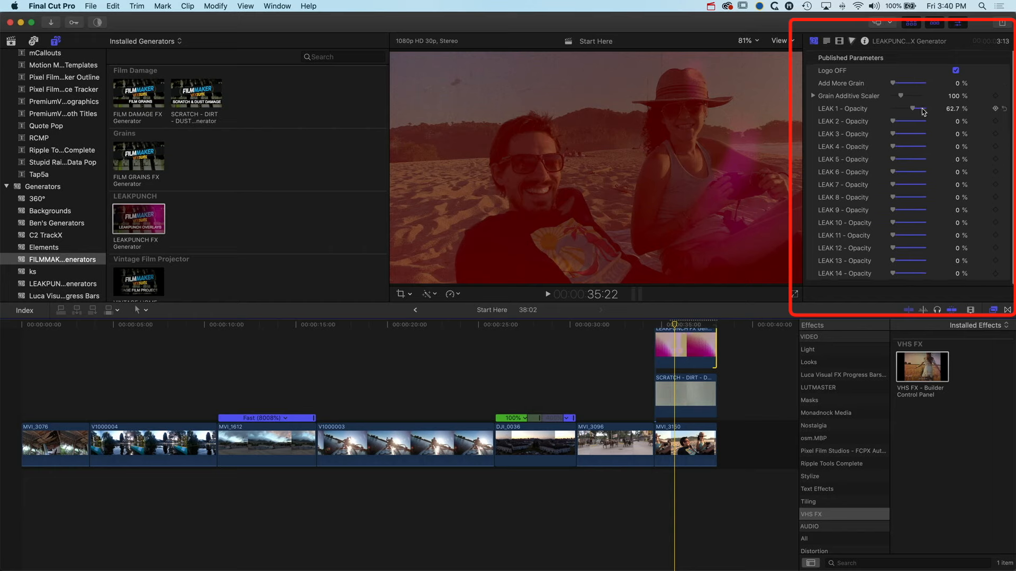
{"action": "left_click_drag", "start_coordinate": [914, 109], "coordinate": [891, 138]}
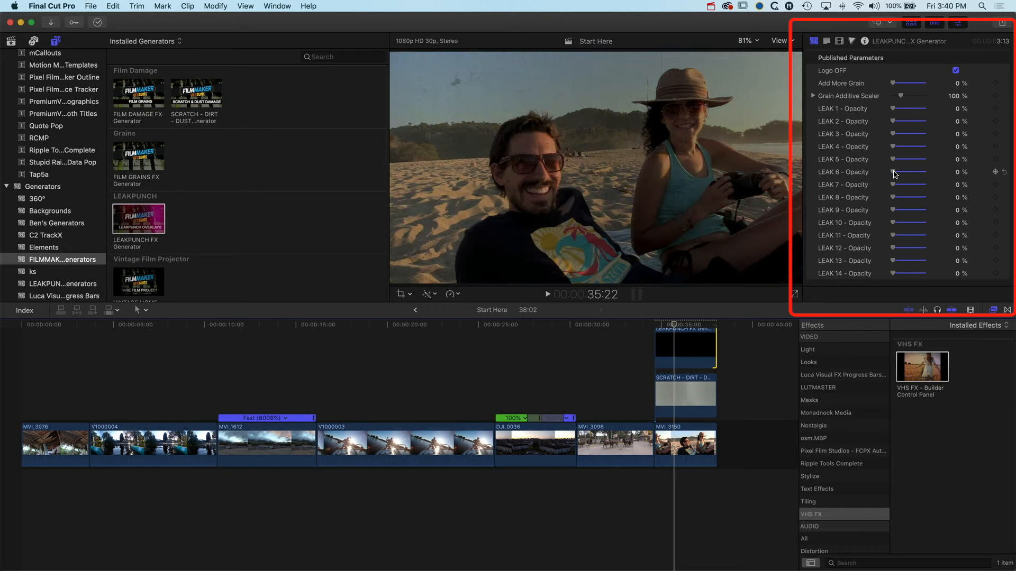
- Try LEAK 8 - Opacity at 26.22% and check the light leak on several frames of the clip
{"action": "left_click_drag", "start_coordinate": [894, 174], "coordinate": [901, 197]}
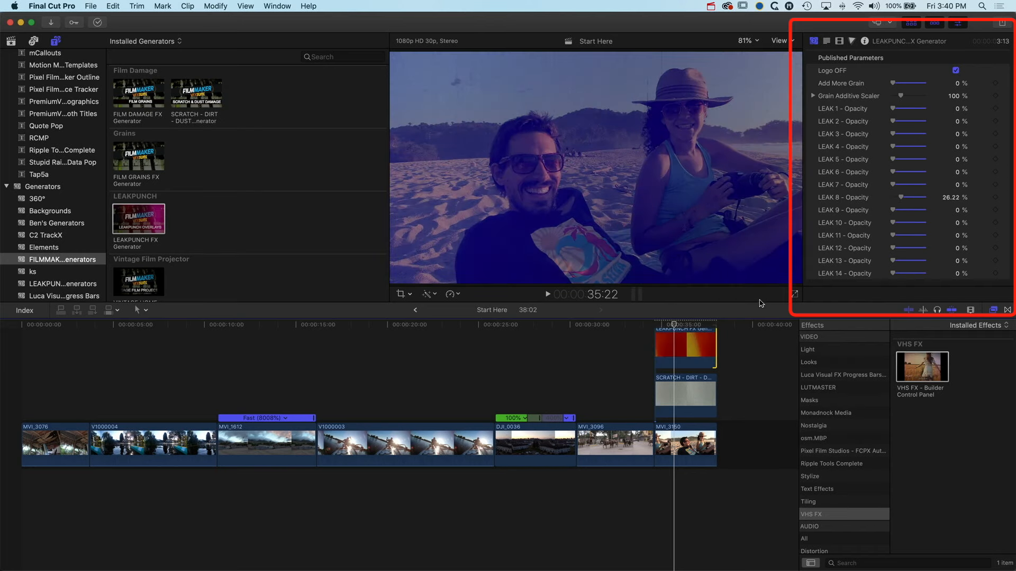
{"action": "left_click", "coordinate": [691, 327]}
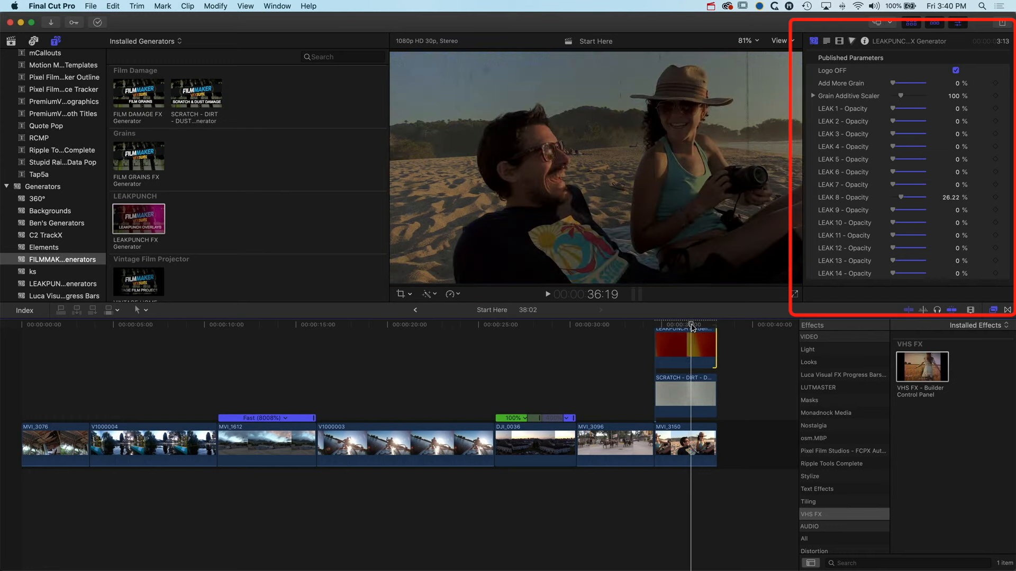
{"action": "mouse_move", "coordinate": [692, 325]}
{"action": "left_mouse_down"}
{"action": "mouse_move", "coordinate": [671, 324]}
{"action": "mouse_move", "coordinate": [681, 324]}
{"action": "left_mouse_up"}
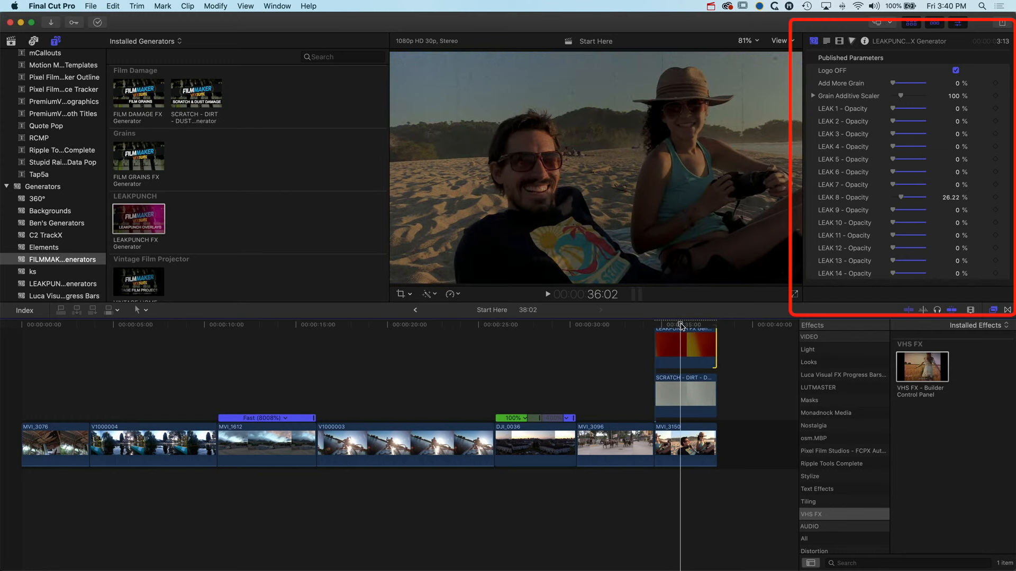
- Set LEAK 8 - Opacity to 0% and LEAK 9 - Opacity to 19.31% on the LEAKPUNCH generator
{"action": "left_click_drag", "start_coordinate": [906, 213], "coordinate": [903, 213]}
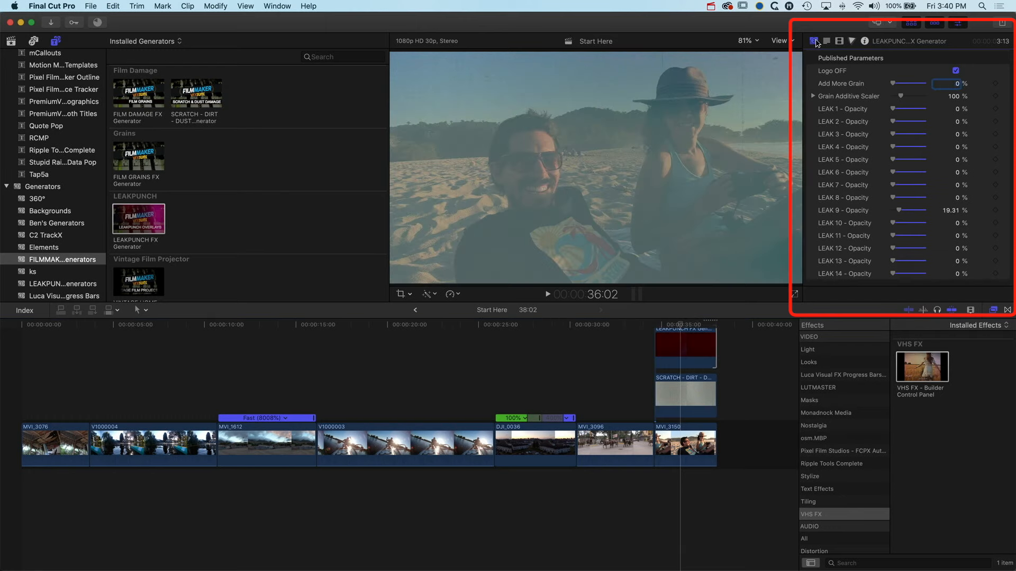
- Try the Overlay and Soft Light blend modes on the LEAKPUNCH generator, settle on Add, and preview the clip
{"action": "left_click", "coordinate": [841, 42]}
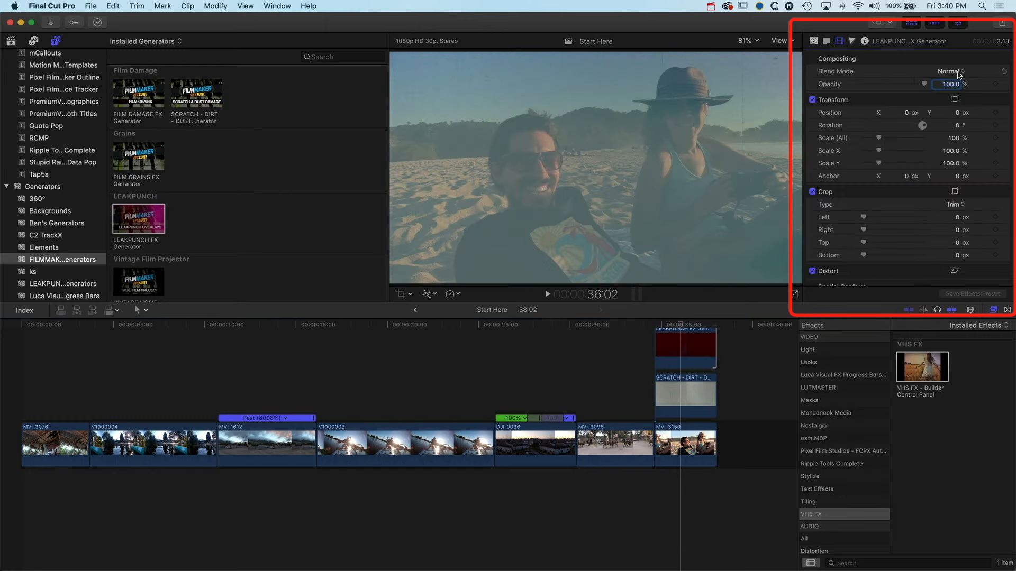
{"action": "left_click", "coordinate": [952, 71]}
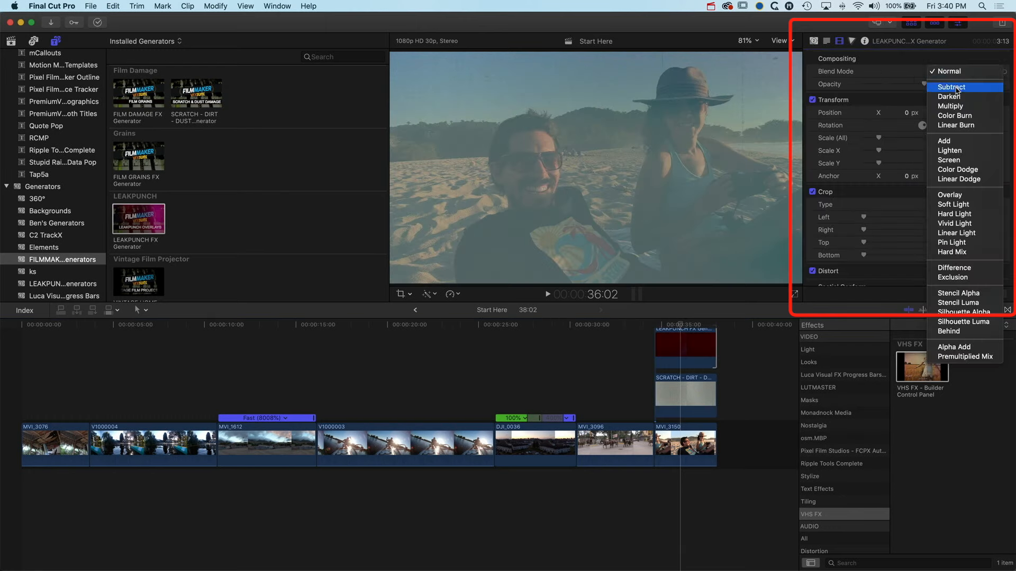
{"action": "left_click", "coordinate": [966, 195]}
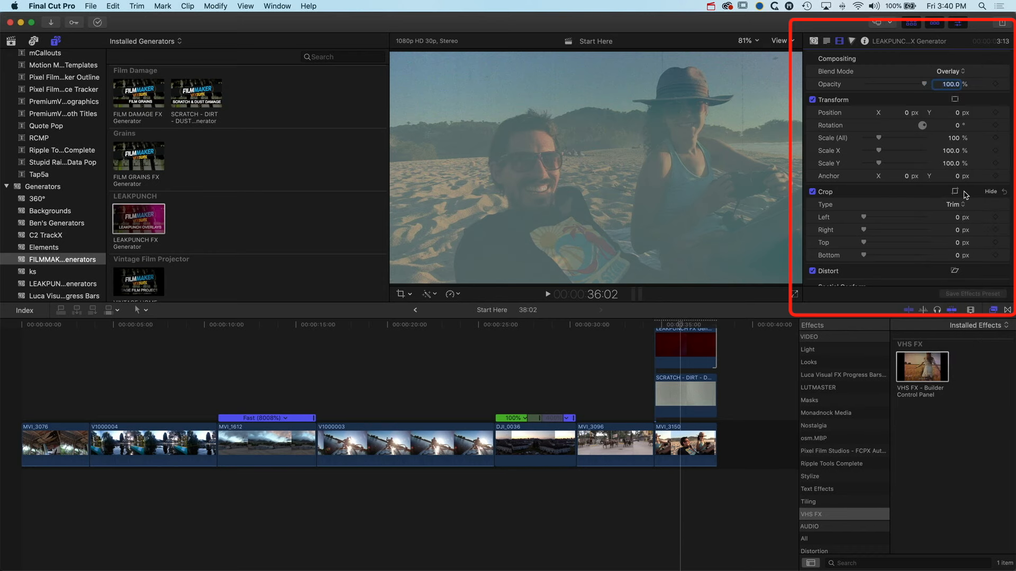
{"action": "left_click", "coordinate": [947, 72]}
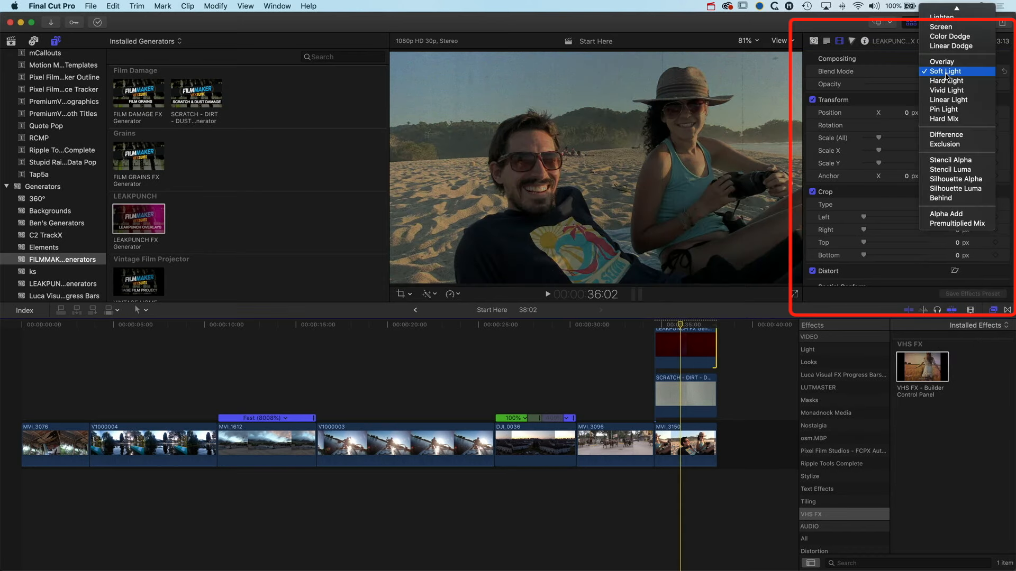
{"action": "scroll", "coordinate": [946, 76], "scroll_direction": "up", "scroll_amount": 3}
{"action": "left_click", "coordinate": [947, 78]}
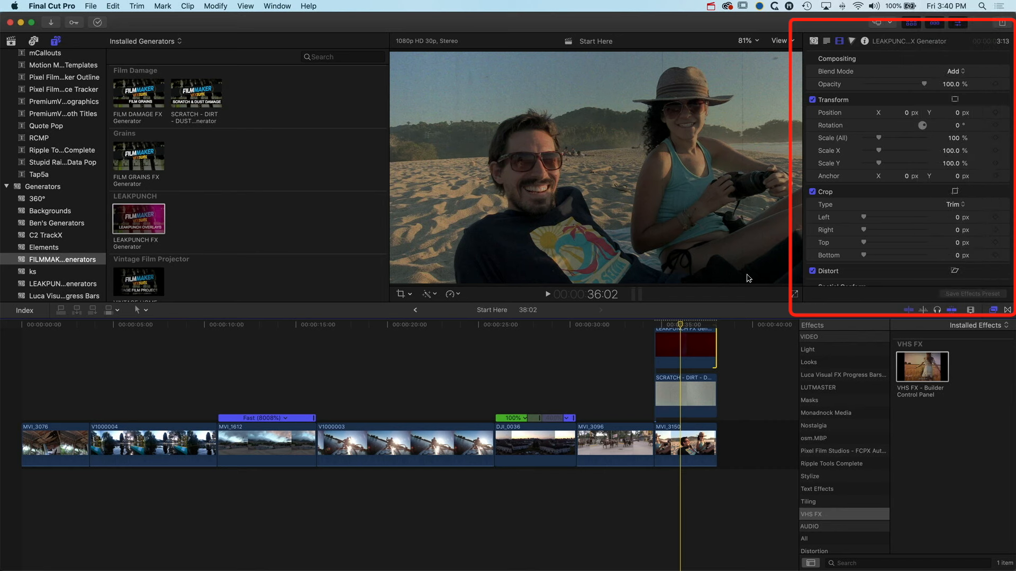
{"action": "key", "text": "space"}
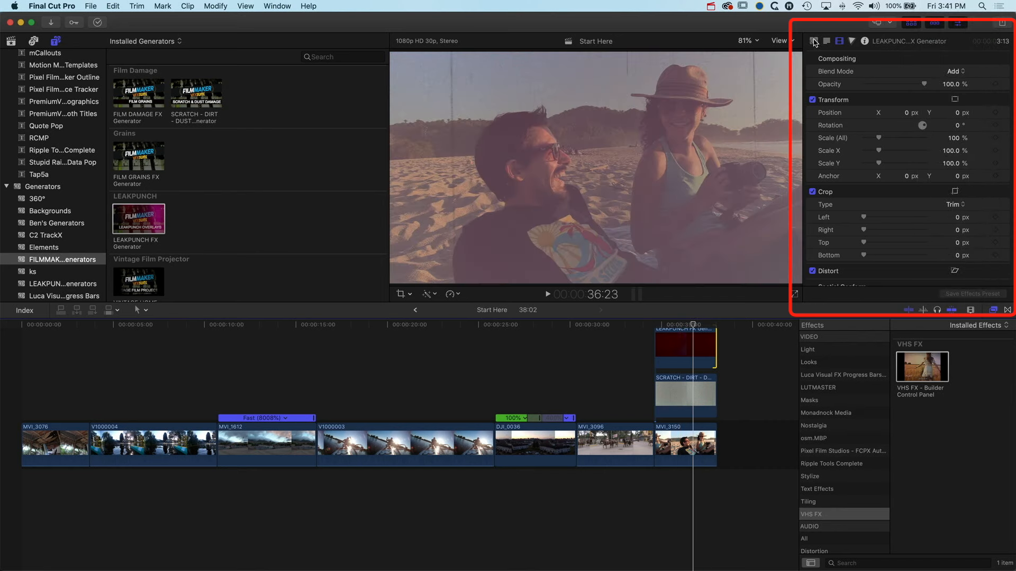
- Keyframe LEAK 9 - Opacity on the LEAKPUNCH generator from 19.31% at 34:19 to 0% at 36:13
{"action": "left_click", "coordinate": [814, 41]}
{"action": "left_click", "coordinate": [655, 324]}
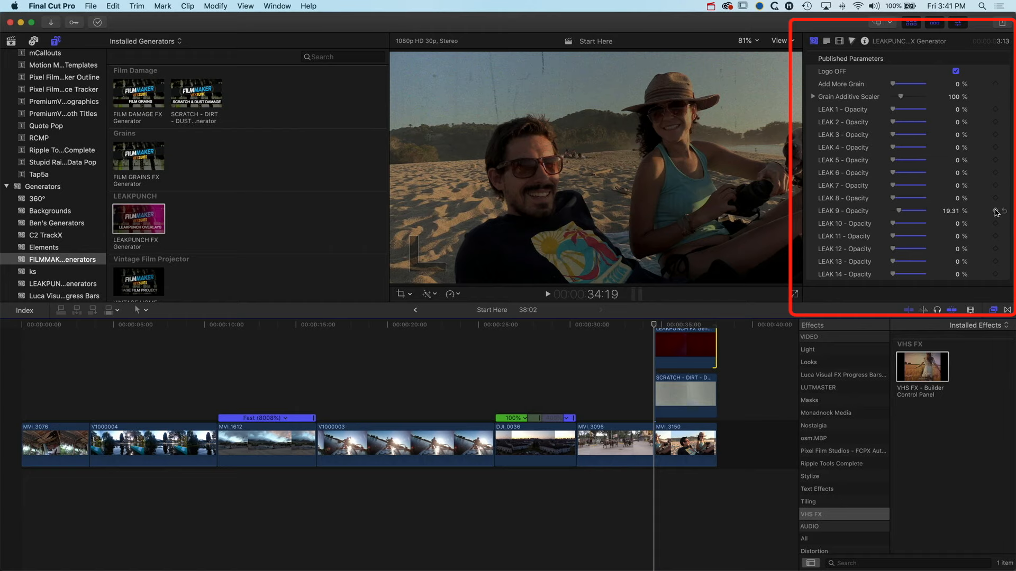
{"action": "left_click", "coordinate": [995, 211]}
{"action": "left_click_drag", "start_coordinate": [654, 328], "coordinate": [688, 325]}
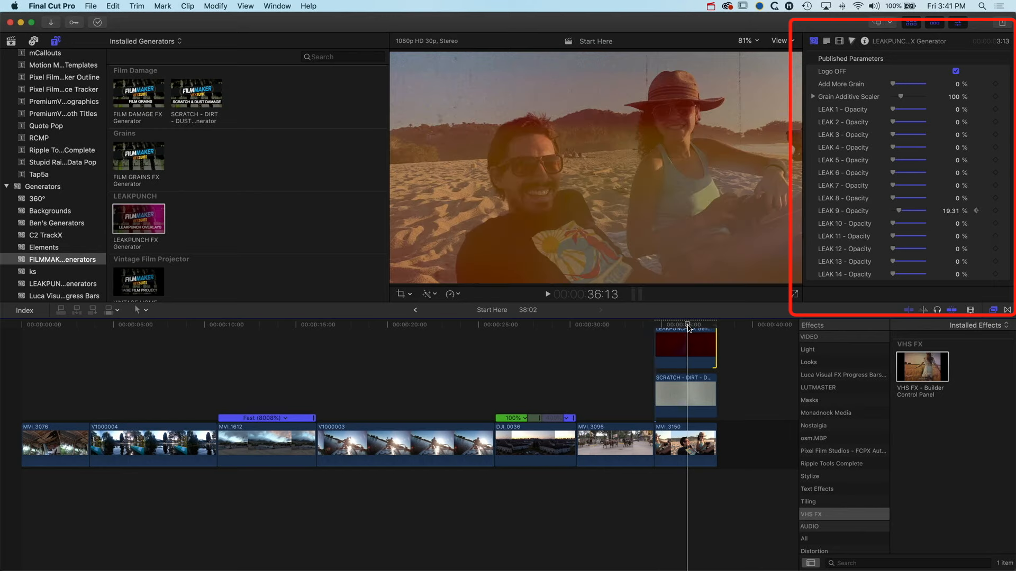
{"action": "left_click_drag", "start_coordinate": [899, 213], "coordinate": [889, 213]}
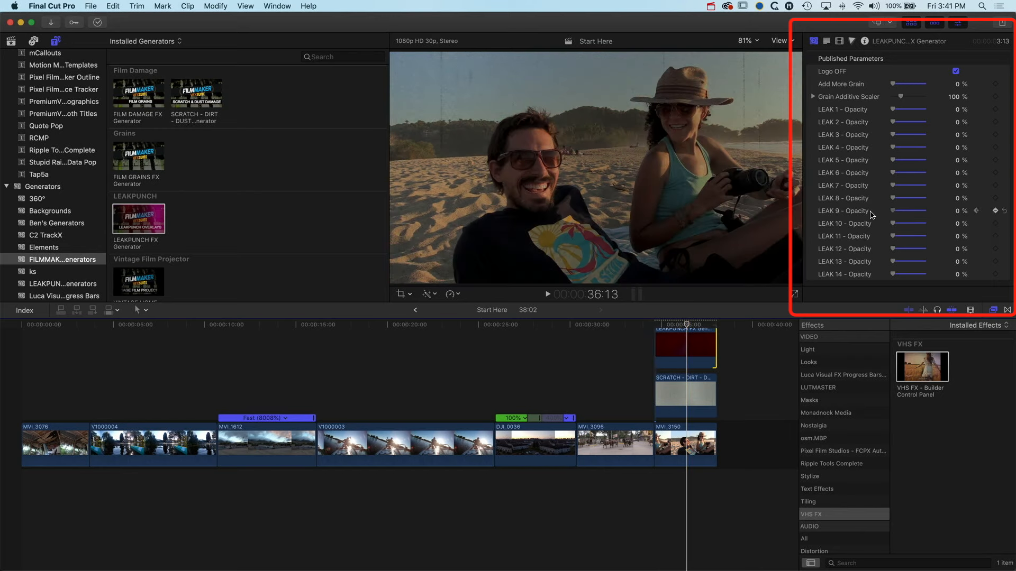
- Preview LEAK 11 - Opacity at 39.08%, then keyframe it from 0% at 35:21 to 65.79% at 36:17
{"action": "left_click_drag", "start_coordinate": [679, 326], "coordinate": [673, 325]}
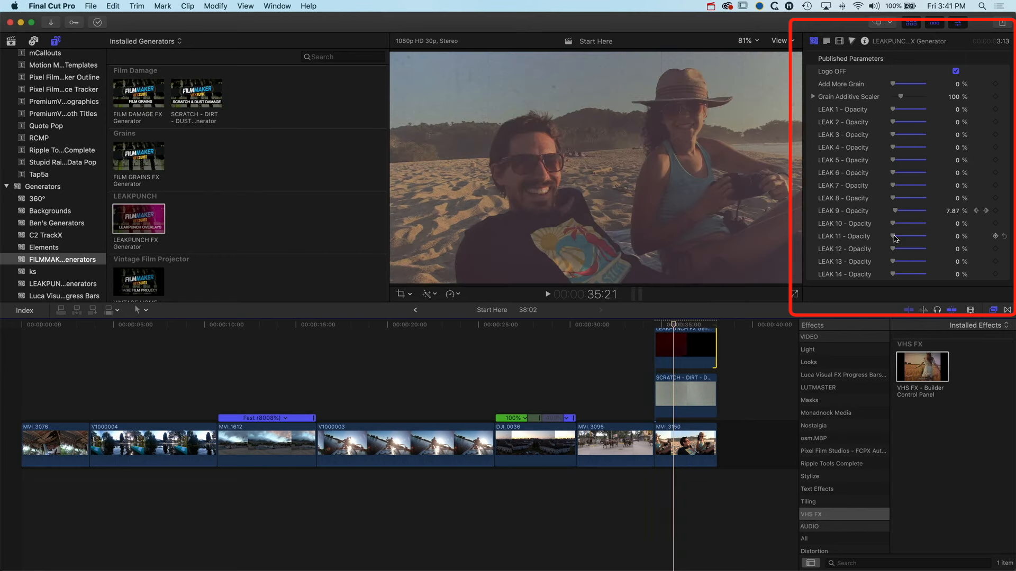
{"action": "left_click_drag", "start_coordinate": [894, 236], "coordinate": [908, 239]}
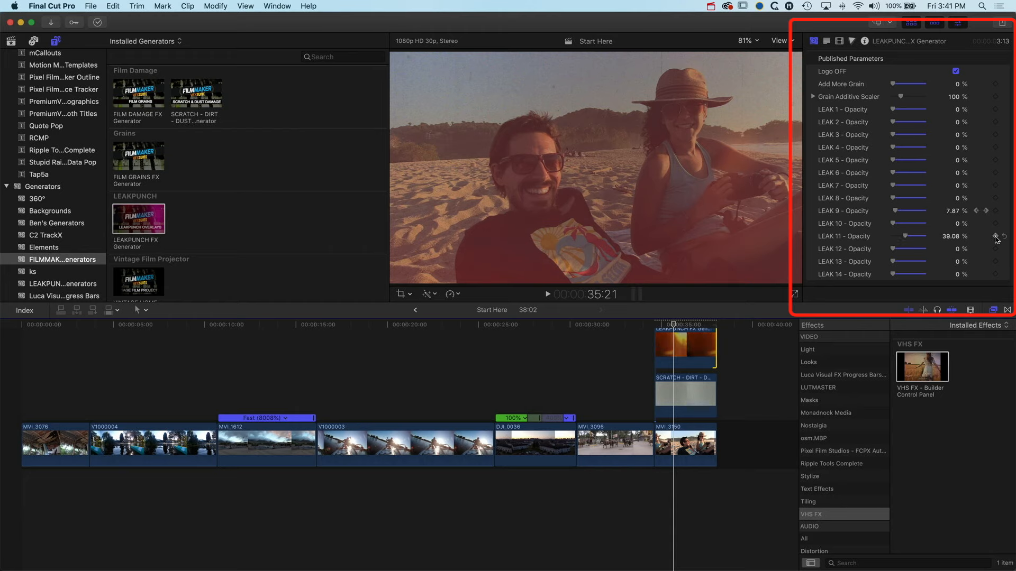
{"action": "left_click", "coordinate": [995, 237]}
{"action": "left_click_drag", "start_coordinate": [904, 239], "coordinate": [888, 238]}
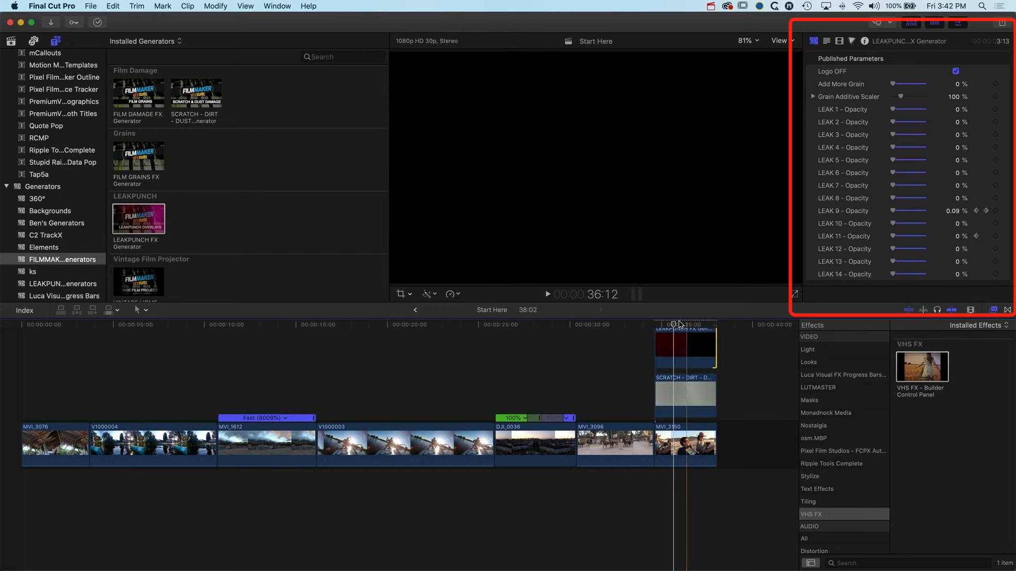
{"action": "left_click_drag", "start_coordinate": [673, 325], "coordinate": [690, 326]}
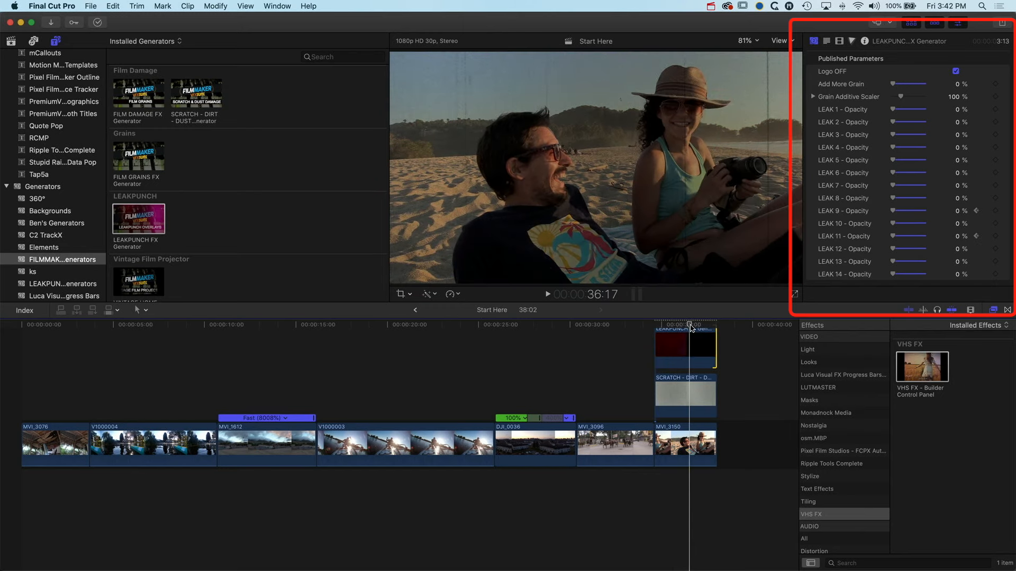
{"action": "left_click_drag", "start_coordinate": [904, 239], "coordinate": [915, 240]}
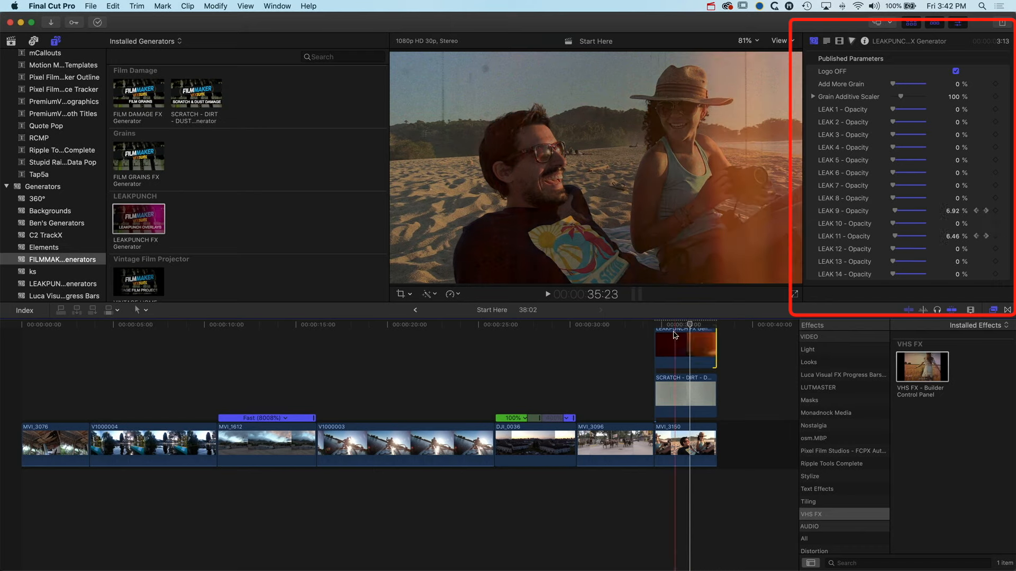
- Play the MVI_3150 clip from its start to review the keyframed light leaks
{"action": "left_click_drag", "start_coordinate": [689, 325], "coordinate": [660, 323]}
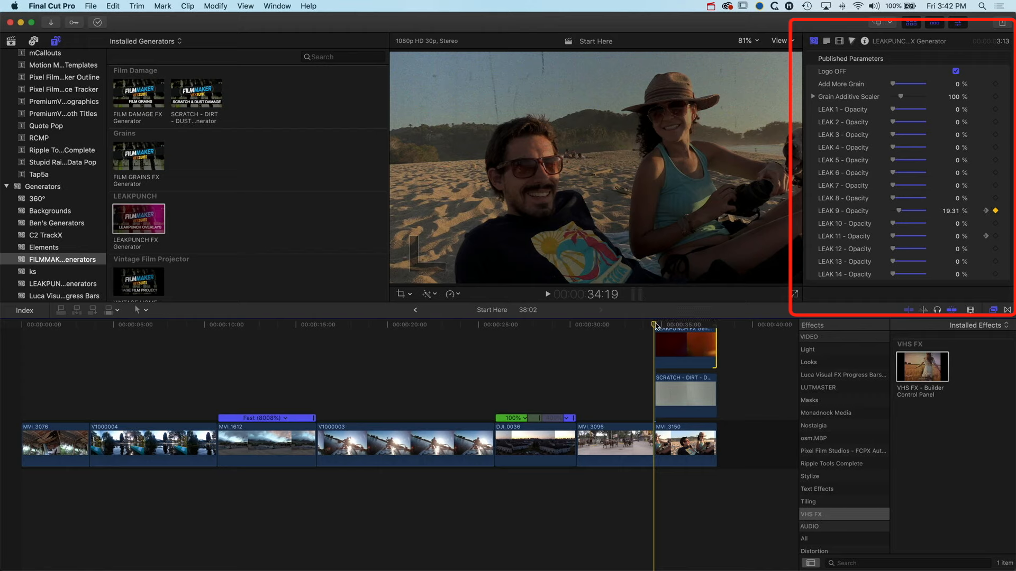
{"action": "key", "text": "space"}
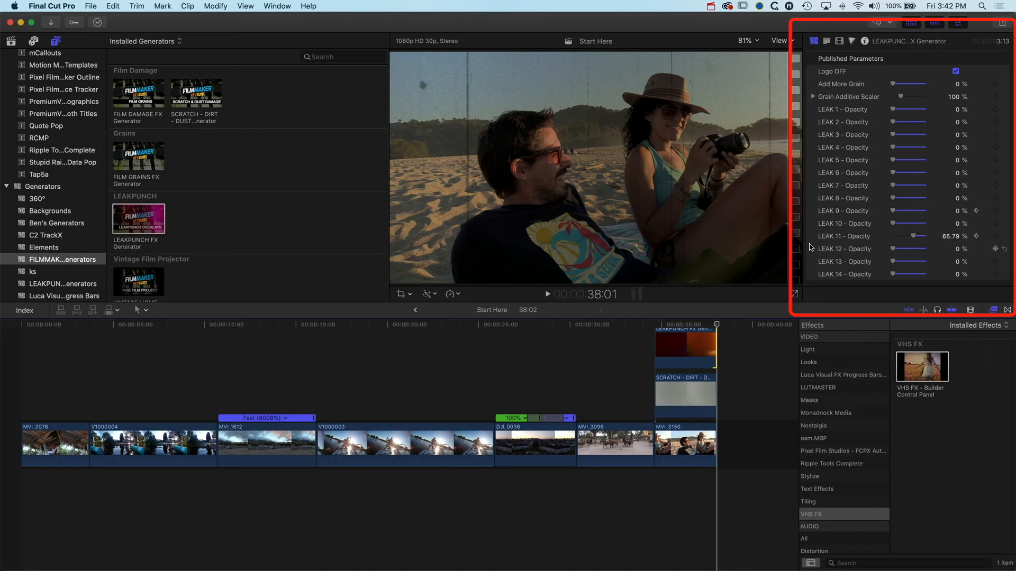
{"action": "left_click", "coordinate": [329, 326]}
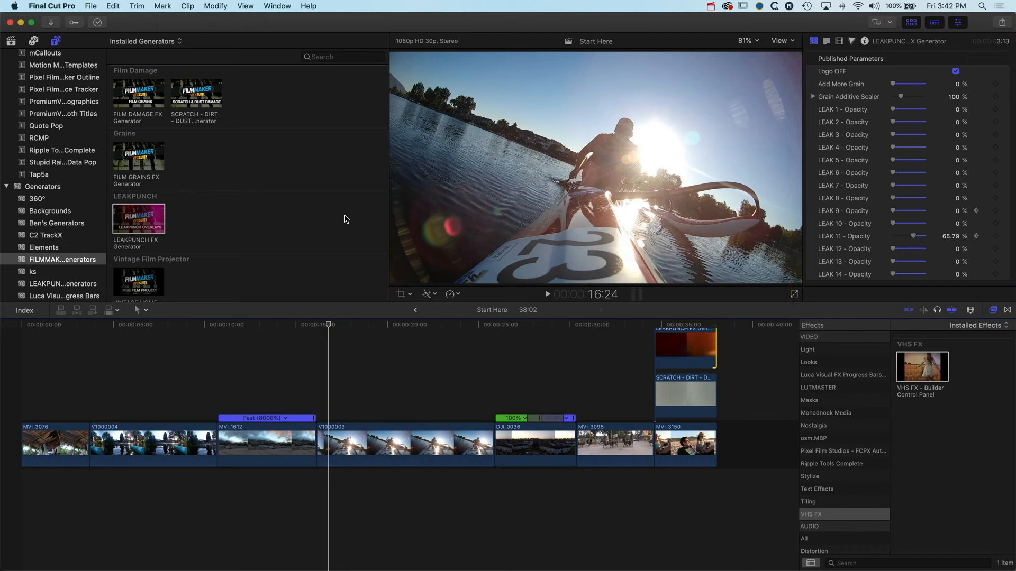
- Switch to Finder and open the CINEDUST folder inside 6.BIG PACKS of the CINEPUNCH FCPX folder
{"action": "key", "text": "super+Tab"}
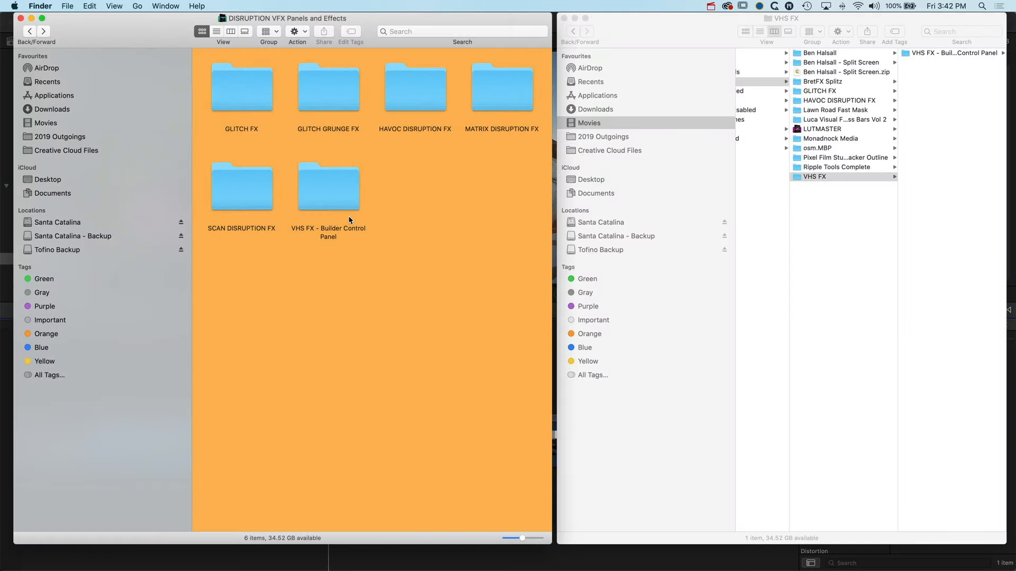
{"action": "left_click", "coordinate": [260, 19], "text": "super"}
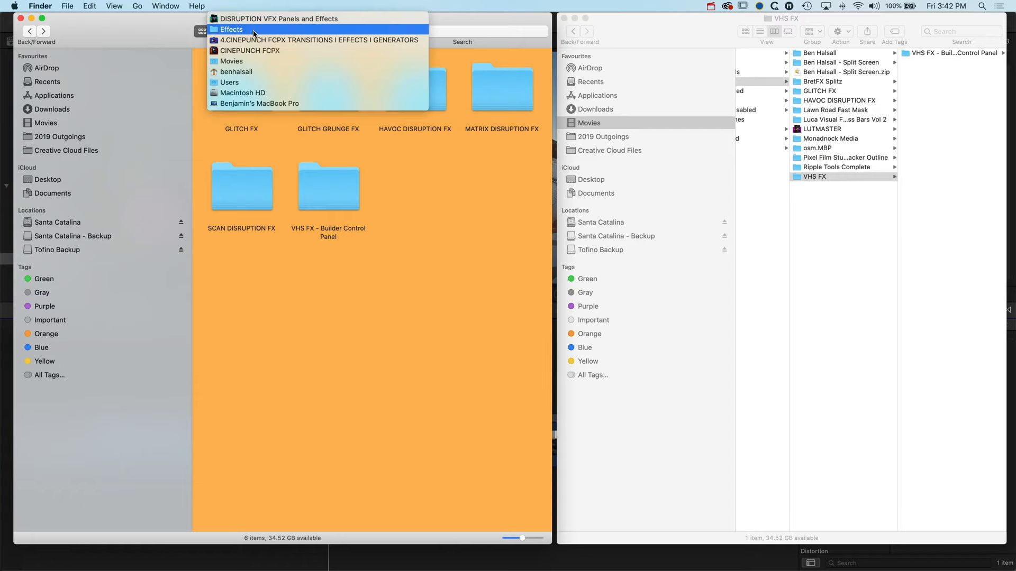
{"action": "left_click", "coordinate": [246, 50]}
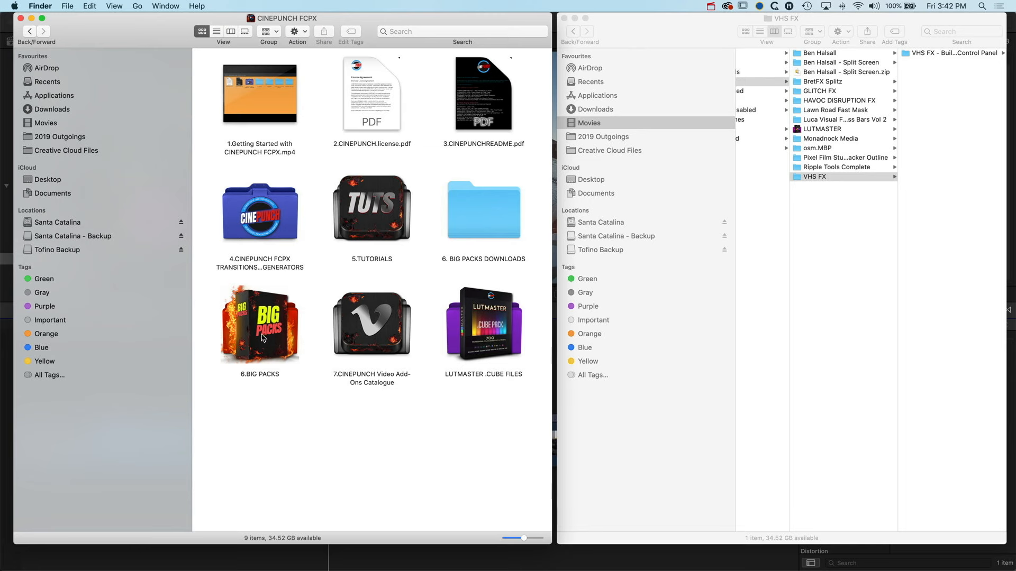
{"action": "double_click", "coordinate": [263, 328]}
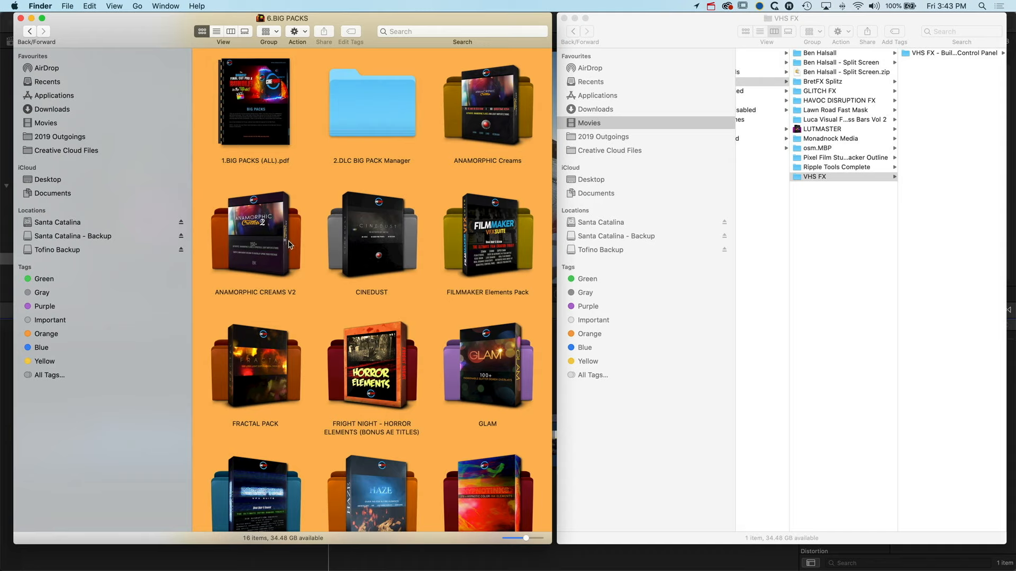
{"action": "double_click", "coordinate": [356, 252]}
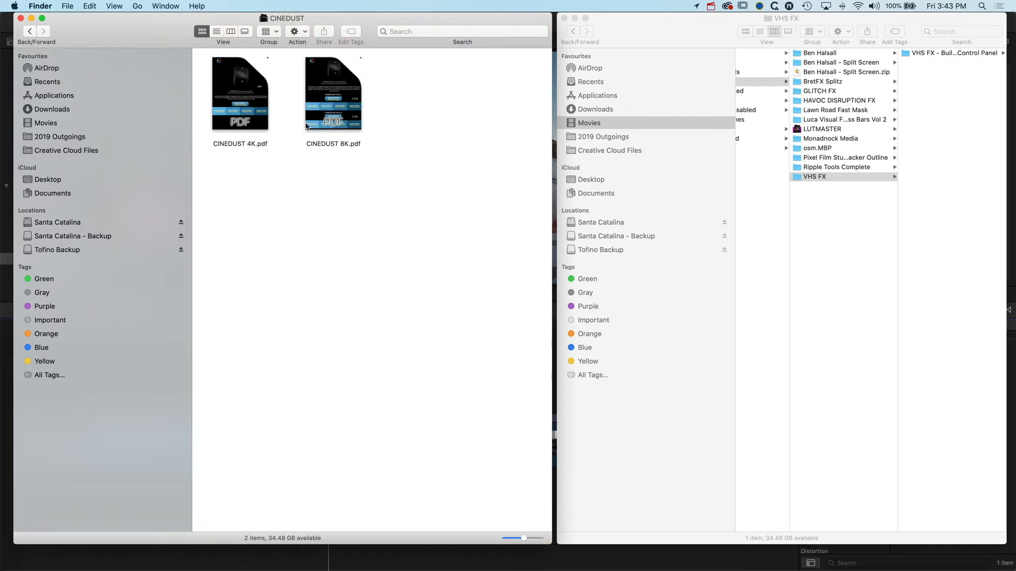
- Open CINEDUST 4K.pdf and examine its main and backup server download links
{"action": "left_click", "coordinate": [246, 104]}
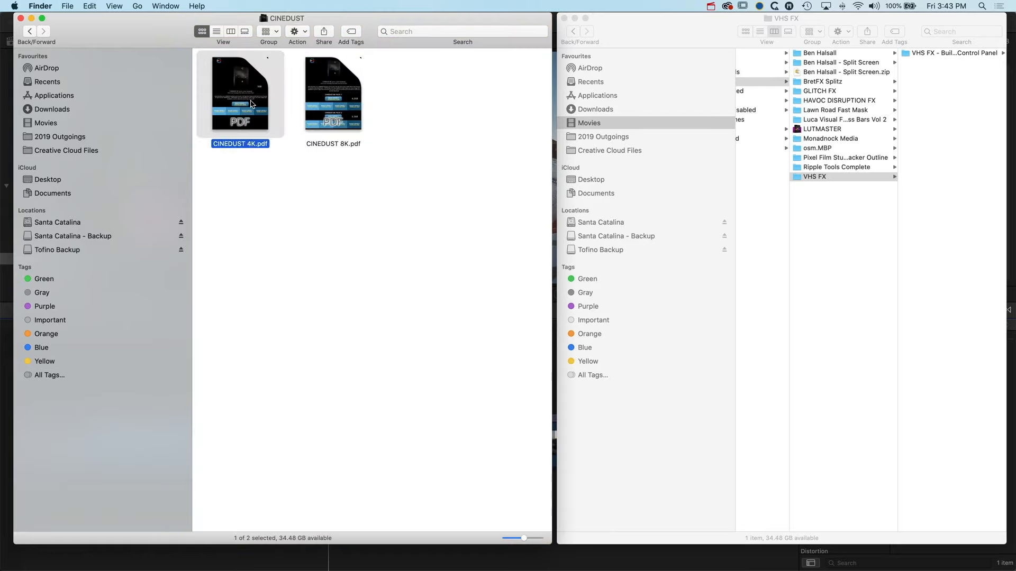
{"action": "double_click", "coordinate": [252, 104]}
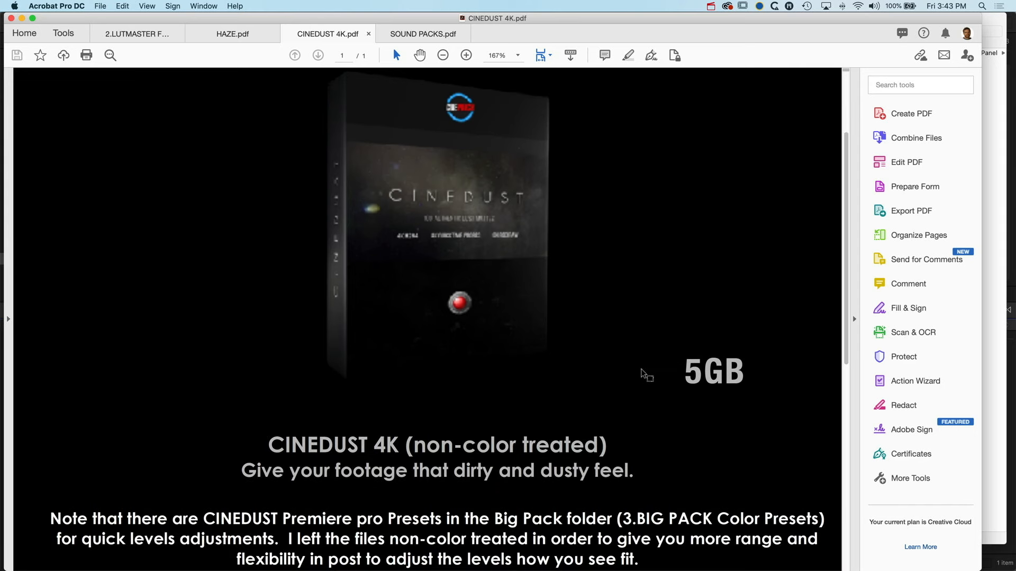
{"action": "scroll", "coordinate": [612, 358], "scroll_direction": "down", "scroll_amount": 10}
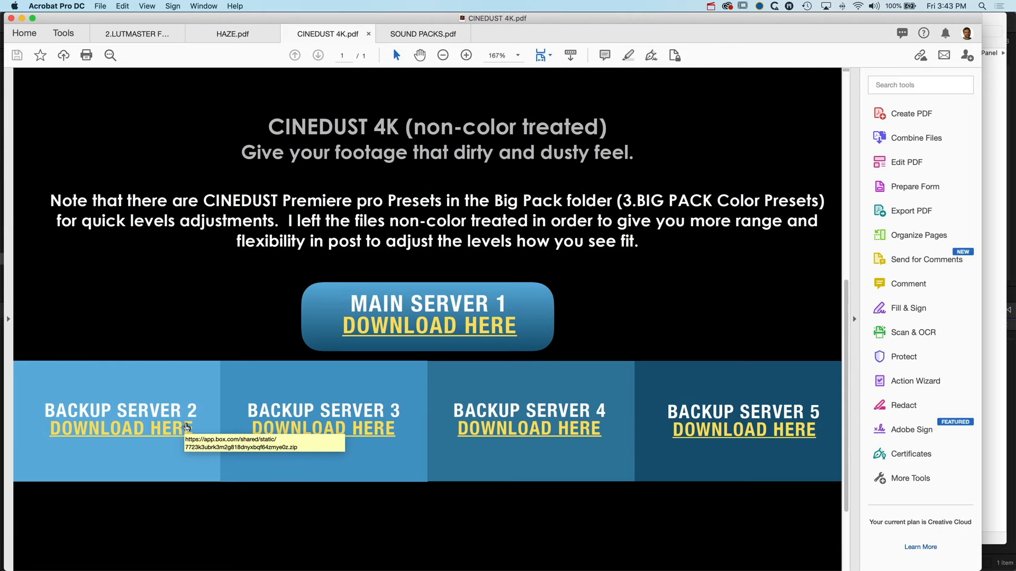
{"action": "scroll", "coordinate": [186, 427], "scroll_direction": "down", "scroll_amount": 1}
- Return to Finder and open the 6. BIG PACKS DOWNLOADS folder within CINEPUNCH FCPX
{"action": "key", "text": "super+Tab"}
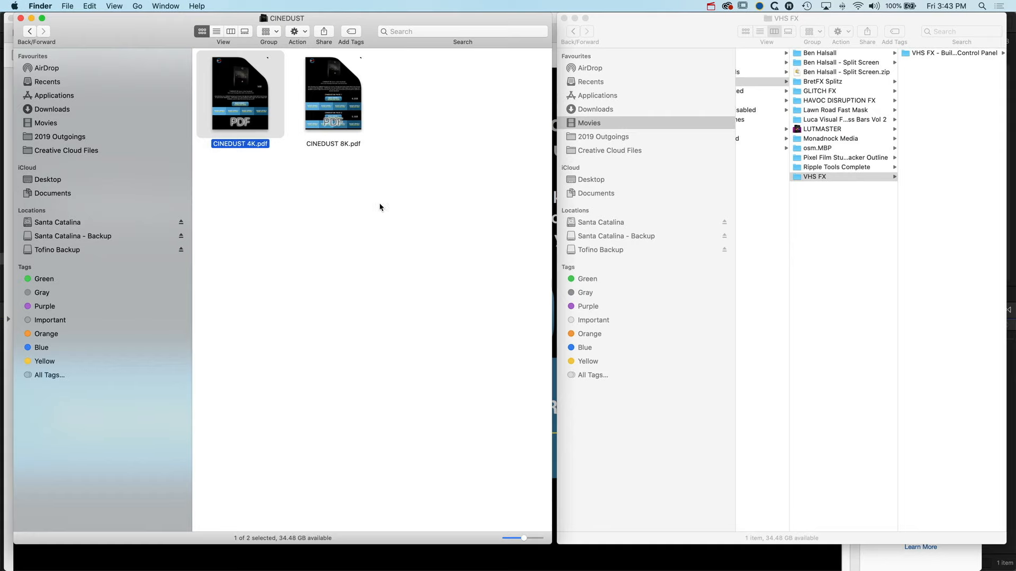
{"action": "left_click", "coordinate": [279, 14], "text": "super"}
{"action": "left_click", "coordinate": [284, 28]}
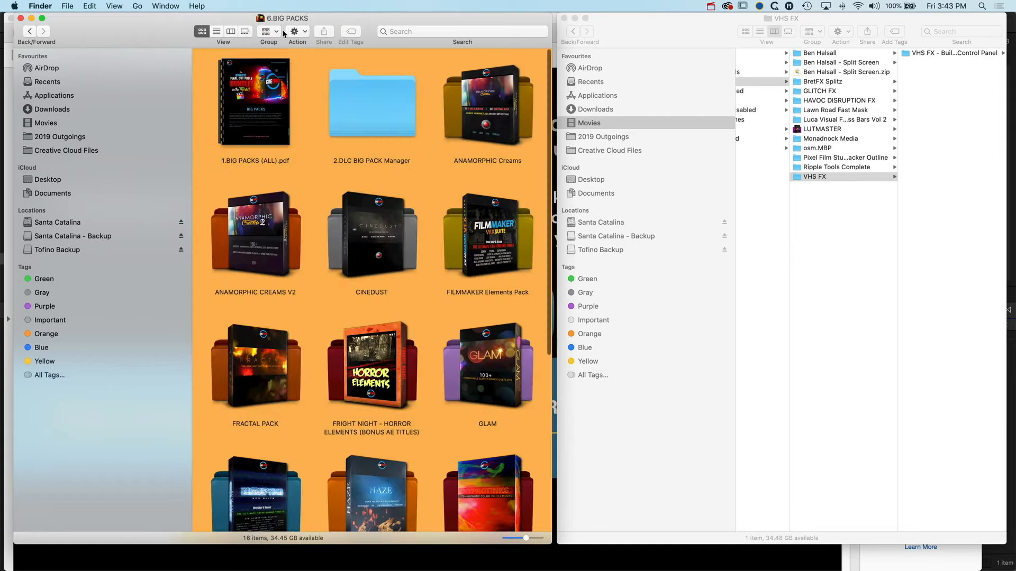
{"action": "left_click", "coordinate": [268, 20], "text": "super"}
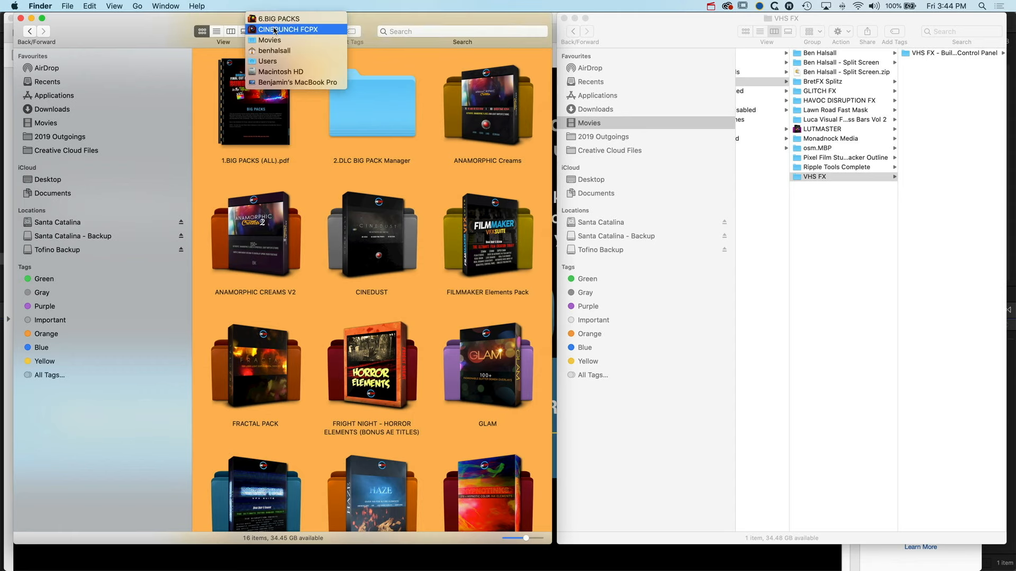
{"action": "left_click", "coordinate": [278, 28]}
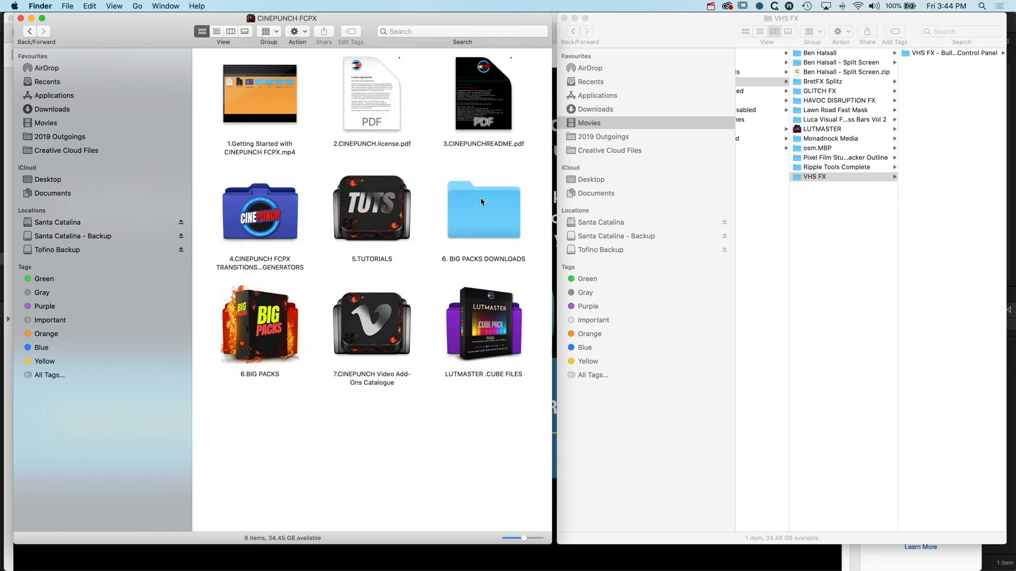
{"action": "double_click", "coordinate": [486, 228]}
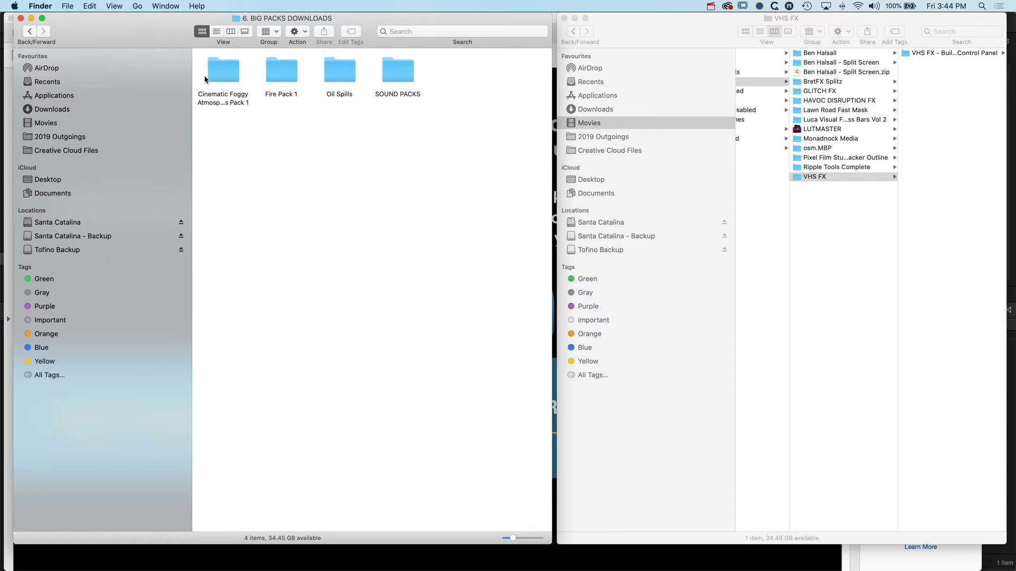
- Move the CINEDUST 4K H264 folder from Downloads into 6. BIG PACKS DOWNLOADS and return the second Finder window to VHS FX
{"action": "left_click", "coordinate": [229, 77]}
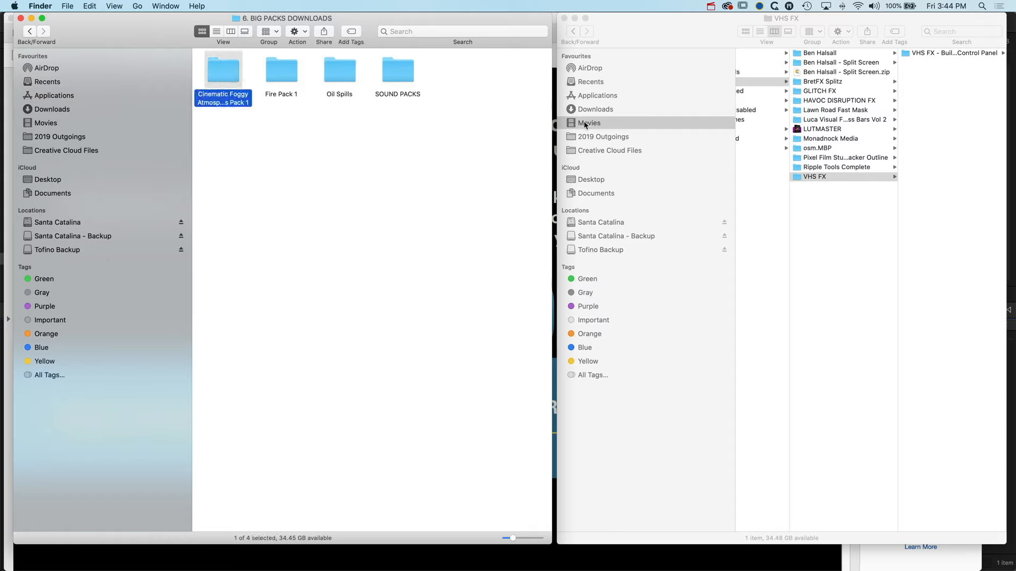
{"action": "left_click", "coordinate": [595, 108]}
{"action": "left_click", "coordinate": [595, 109]}
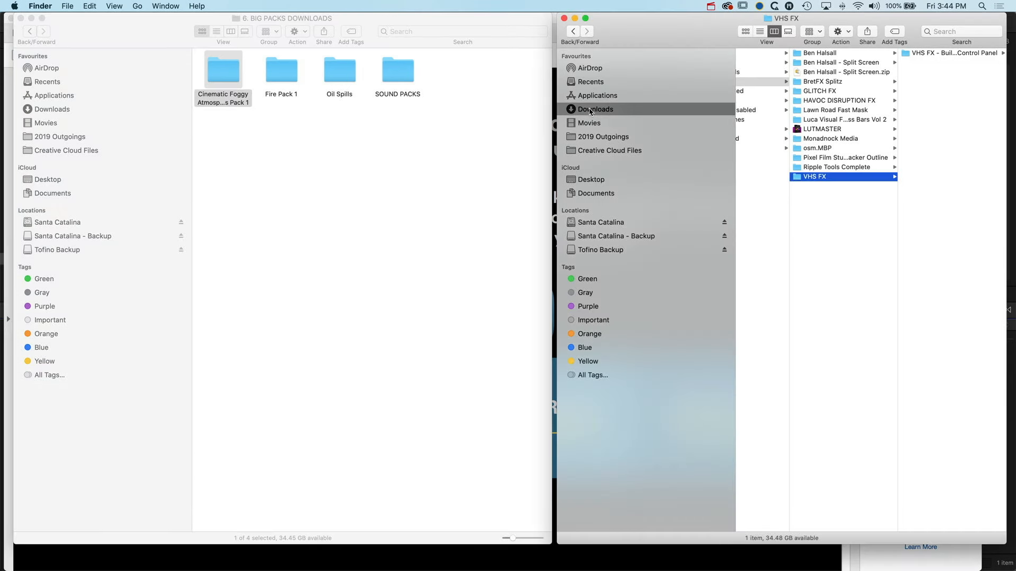
{"action": "left_click_drag", "start_coordinate": [755, 74], "coordinate": [458, 72]}
{"action": "left_click", "coordinate": [567, 31]}
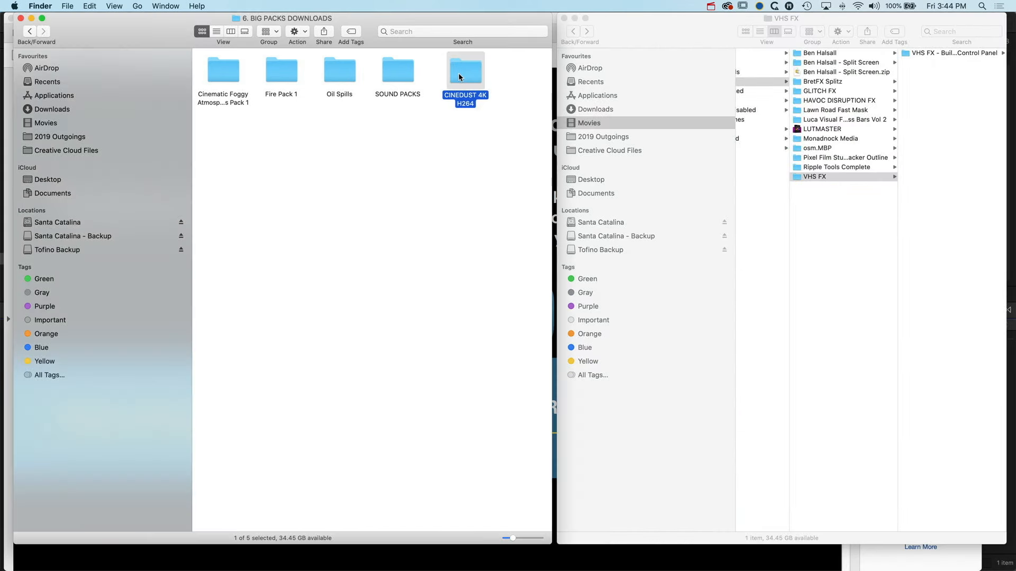
- Open the Bokeh Winds Lite folder inside CINEDUST 4K H264
{"action": "double_click", "coordinate": [461, 75]}
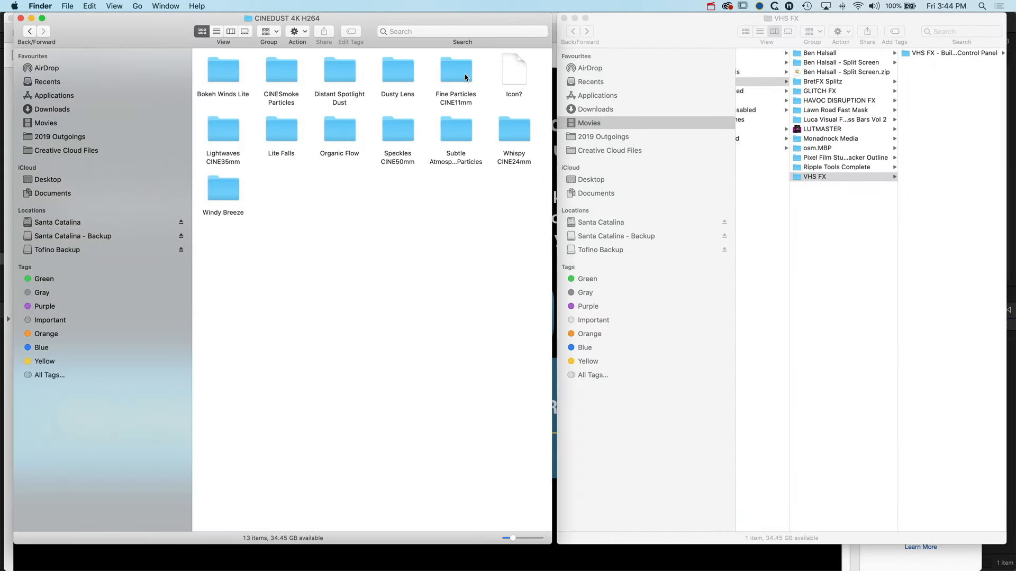
{"action": "left_click", "coordinate": [226, 75]}
{"action": "double_click", "coordinate": [226, 74]}
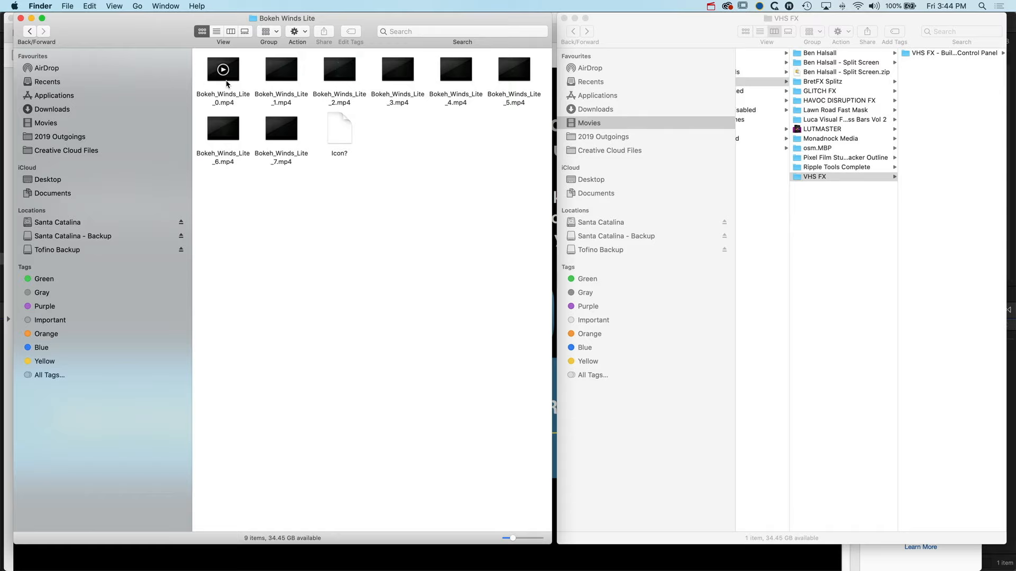
- Preview Bokeh_Winds_Lite_1.mp4, plus Fine_Particles_CINE11mm_2.mp4 and Fine_Particles_CINE11mm_8.mp4 from the Fine Particles CINE11mm folder
{"action": "left_click", "coordinate": [269, 78]}
{"action": "key", "text": "space"}
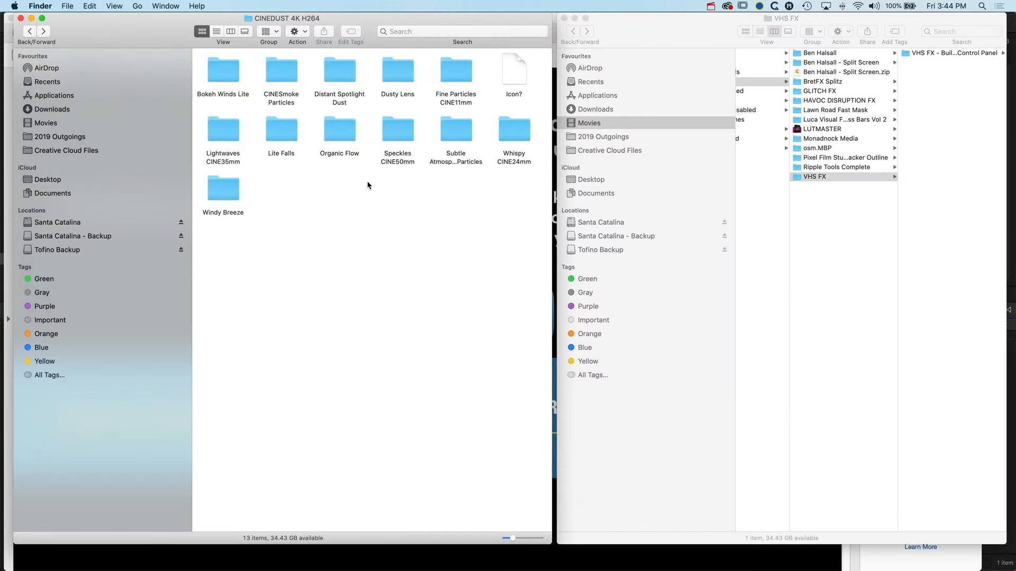
{"action": "double_click", "coordinate": [445, 81]}
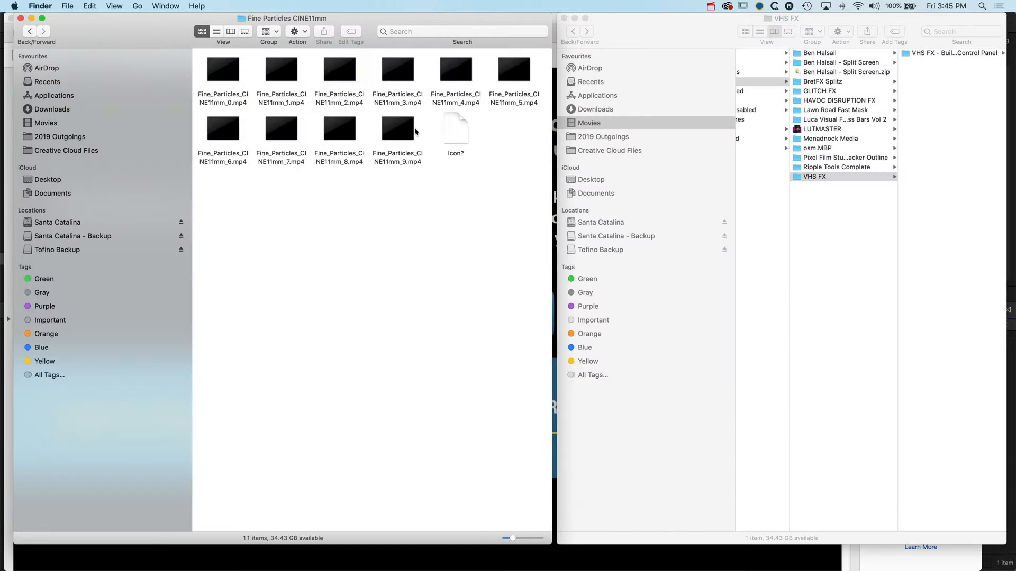
{"action": "left_click", "coordinate": [330, 77]}
{"action": "key", "text": "space"}
{"action": "key", "text": "space"}
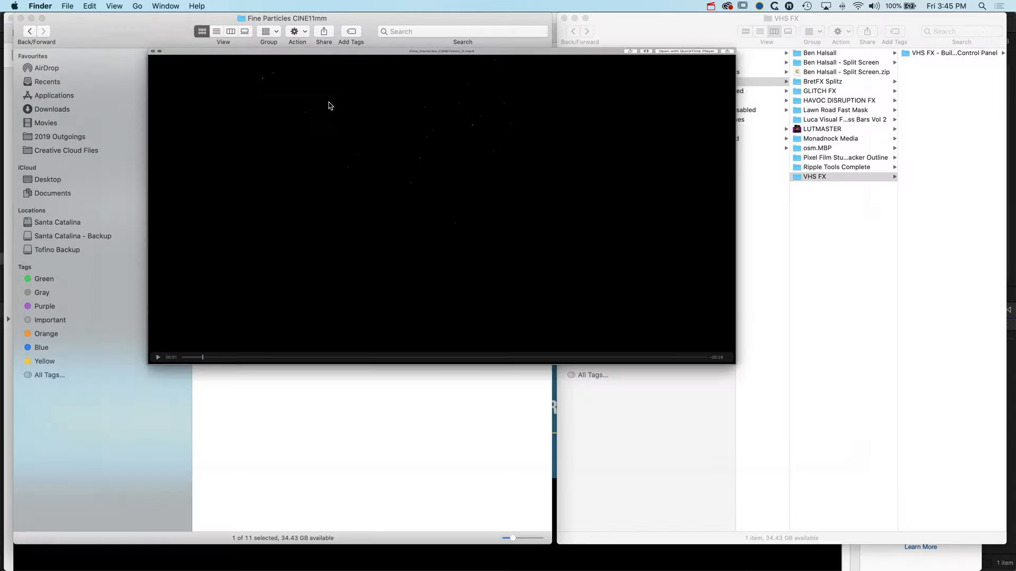
{"action": "left_click", "coordinate": [327, 137]}
{"action": "key", "text": "space"}
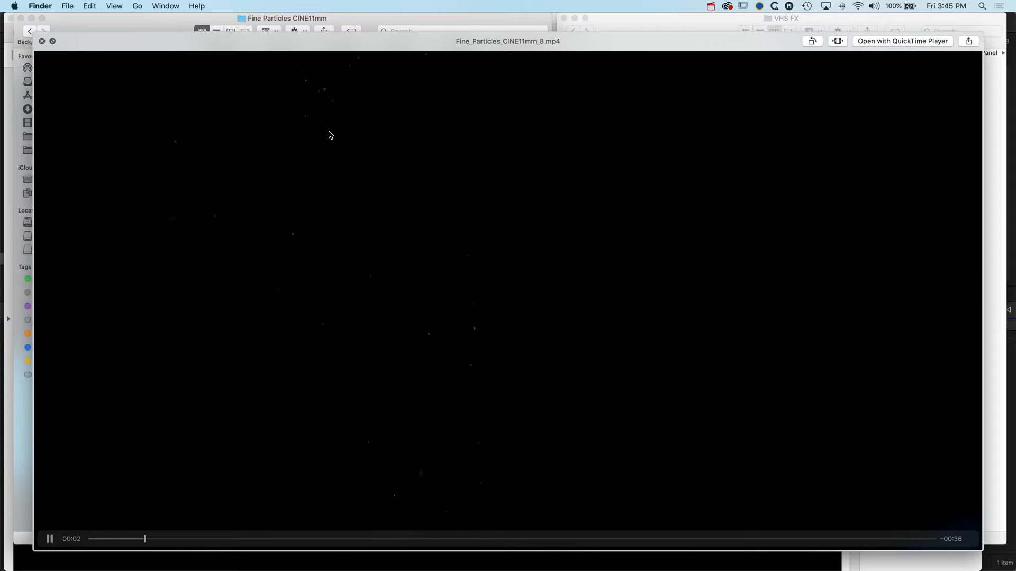
{"action": "key", "text": "space"}
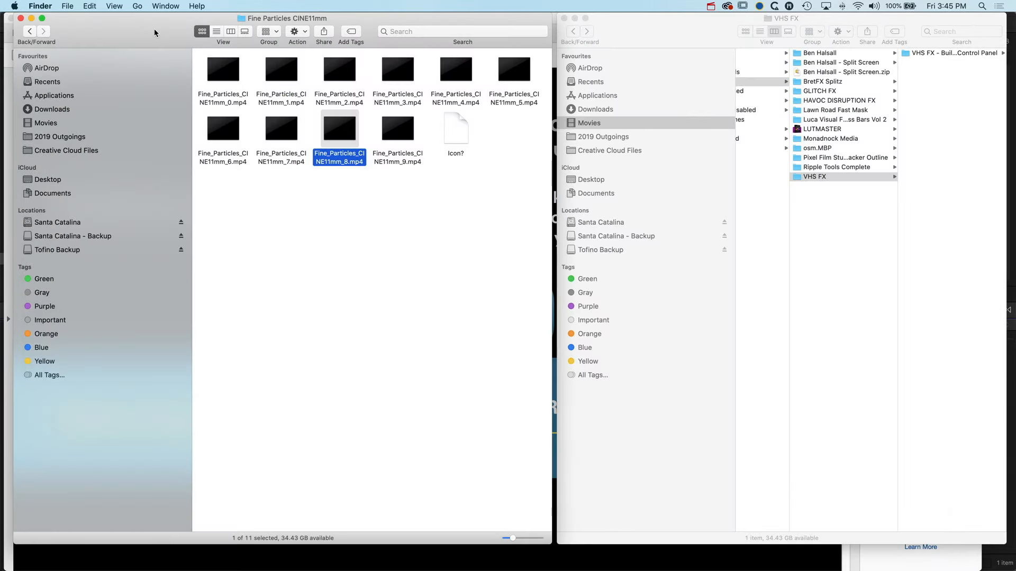
- Bring Final Cut Pro up behind the Finder window and place Fine_Particles_CINE11mm_8.mp4 above the start of clip V1000003 in the timeline
{"action": "left_click_drag", "start_coordinate": [156, 28], "coordinate": [567, 6]}
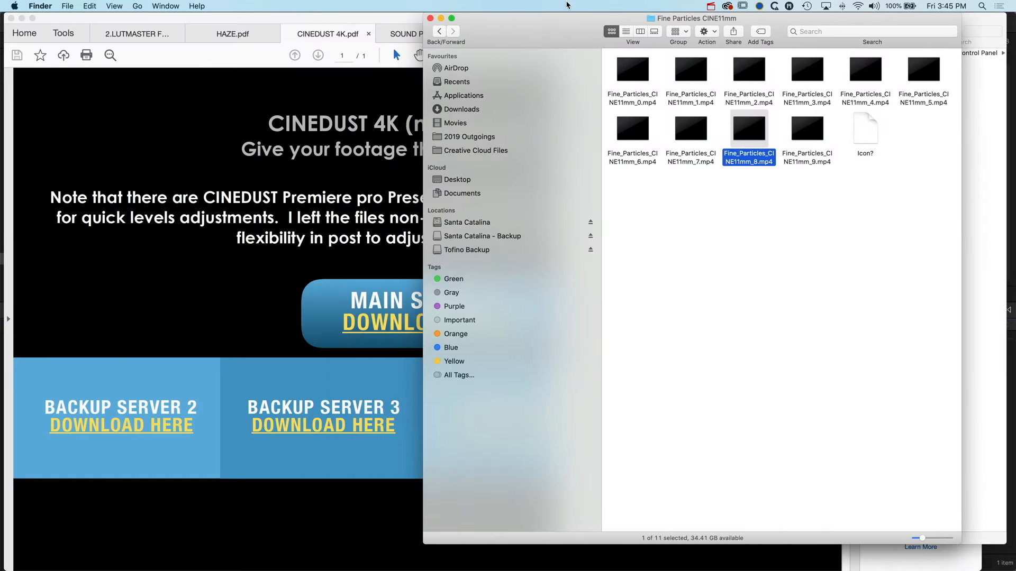
{"action": "key", "text": "super+Tab"}
{"action": "key", "text": "super+Tab"}
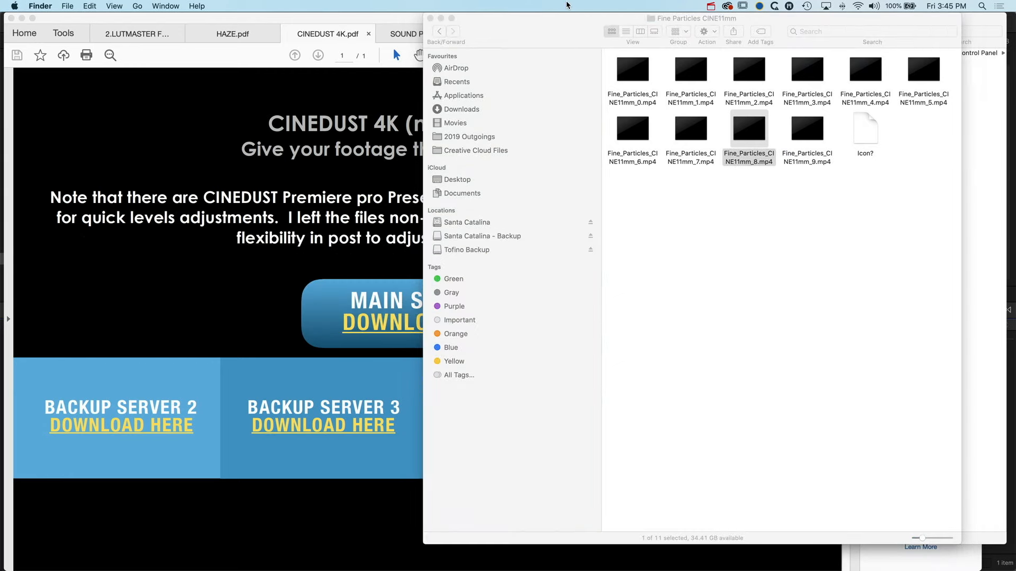
{"action": "key", "text": "super+Tab"}
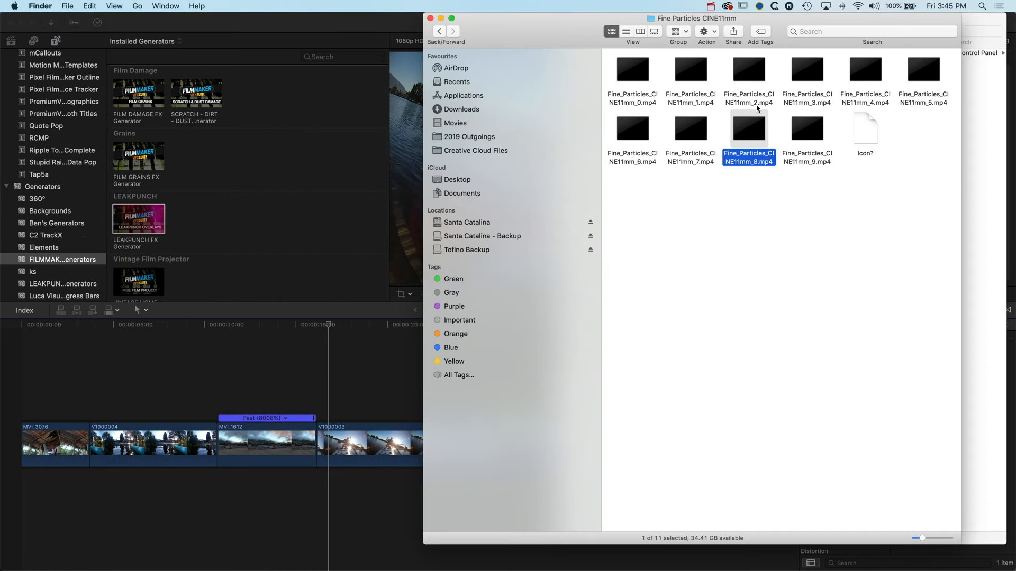
{"action": "left_click_drag", "start_coordinate": [740, 136], "coordinate": [321, 387]}
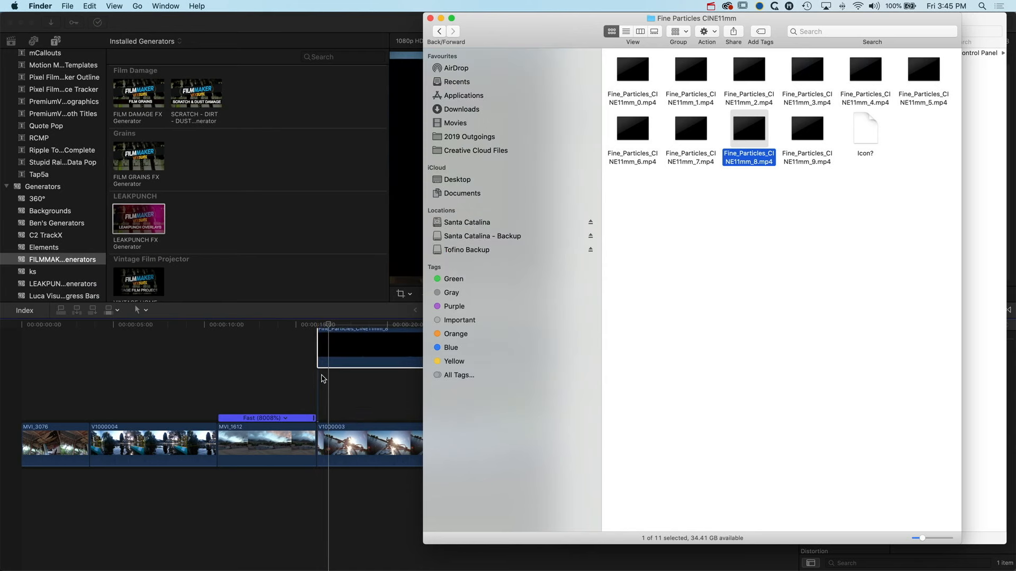
{"action": "left_click", "coordinate": [329, 327]}
{"action": "left_click", "coordinate": [316, 326]}
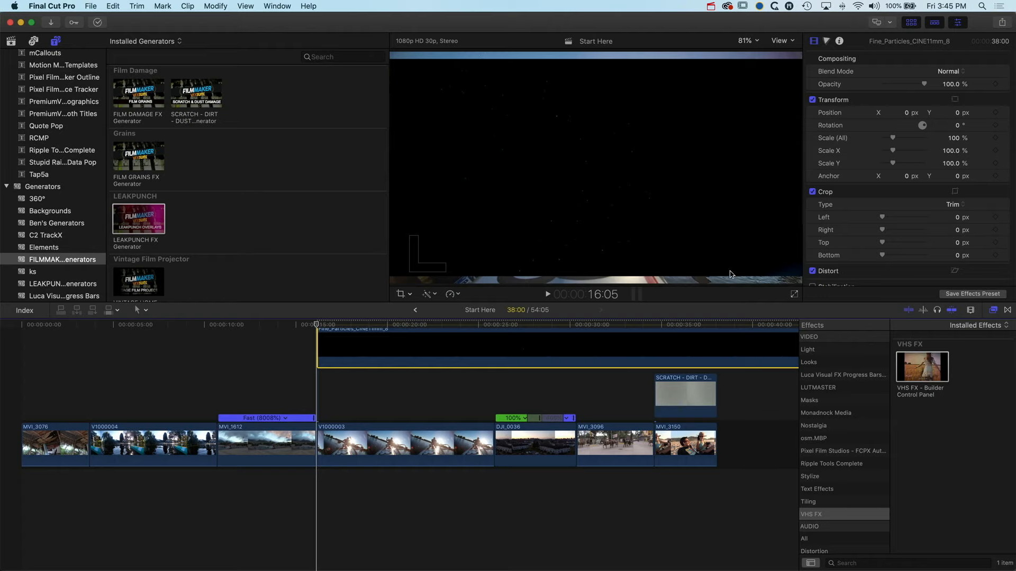
- Set the Fine_Particles_CINE11mm_8 clip's Spatial Conform type to None and trim its end to match the end of V1000003
{"action": "scroll", "coordinate": [959, 262], "scroll_direction": "down", "scroll_amount": 5}
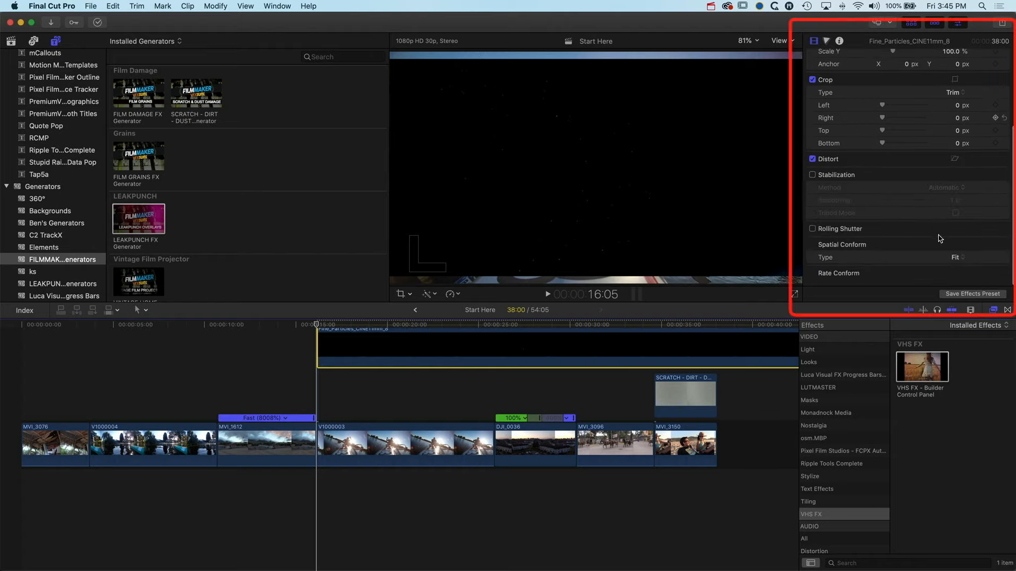
{"action": "left_click", "coordinate": [959, 262]}
{"action": "left_click", "coordinate": [952, 277]}
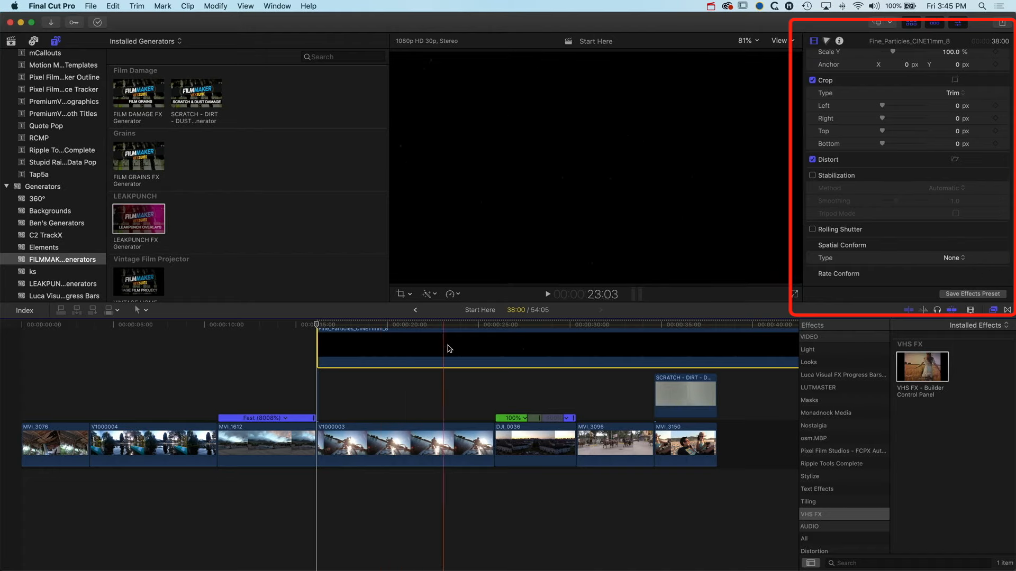
{"action": "left_click", "coordinate": [493, 324]}
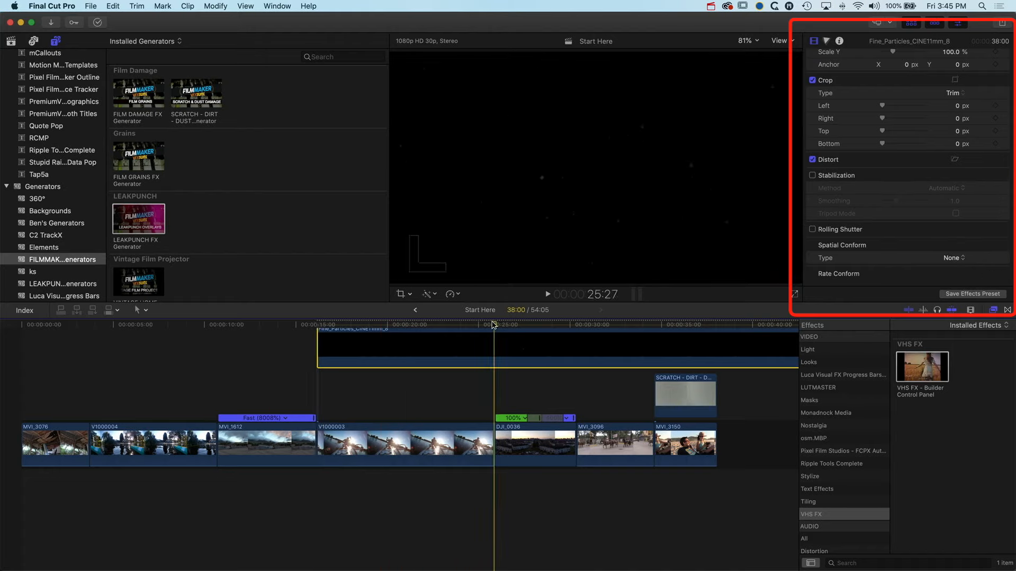
{"action": "key", "text": "alt+]"}
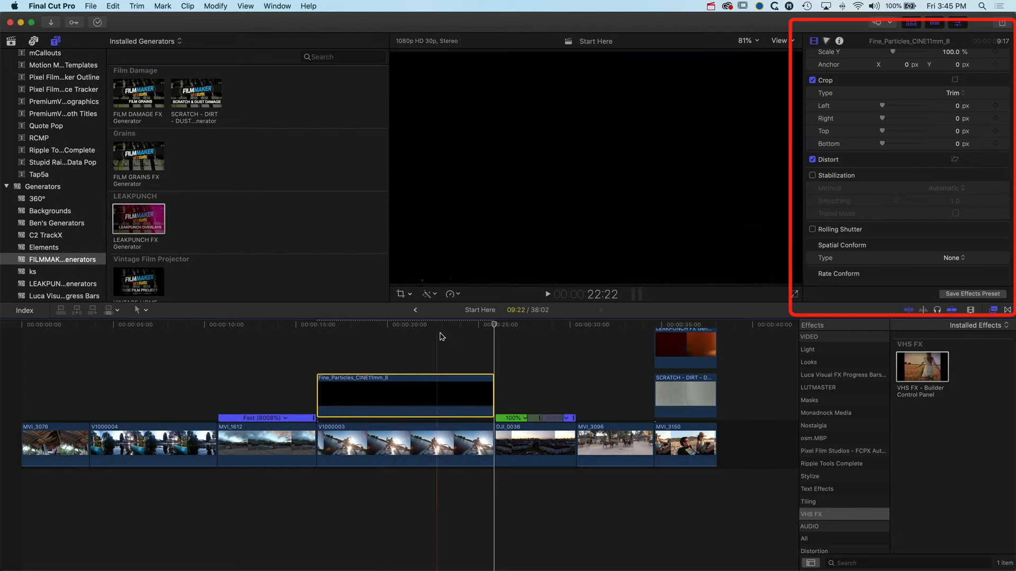
- Set the Fine_Particles_CINE11mm_8 clip's blend mode to Screen and play the composite over V1000003
{"action": "left_click", "coordinate": [398, 325]}
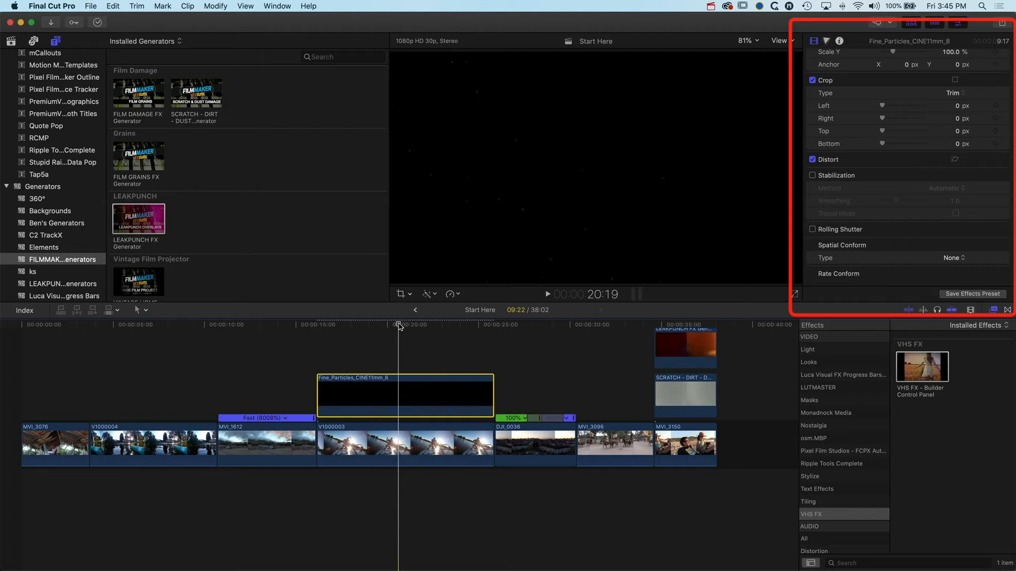
{"action": "left_click", "coordinate": [814, 42]}
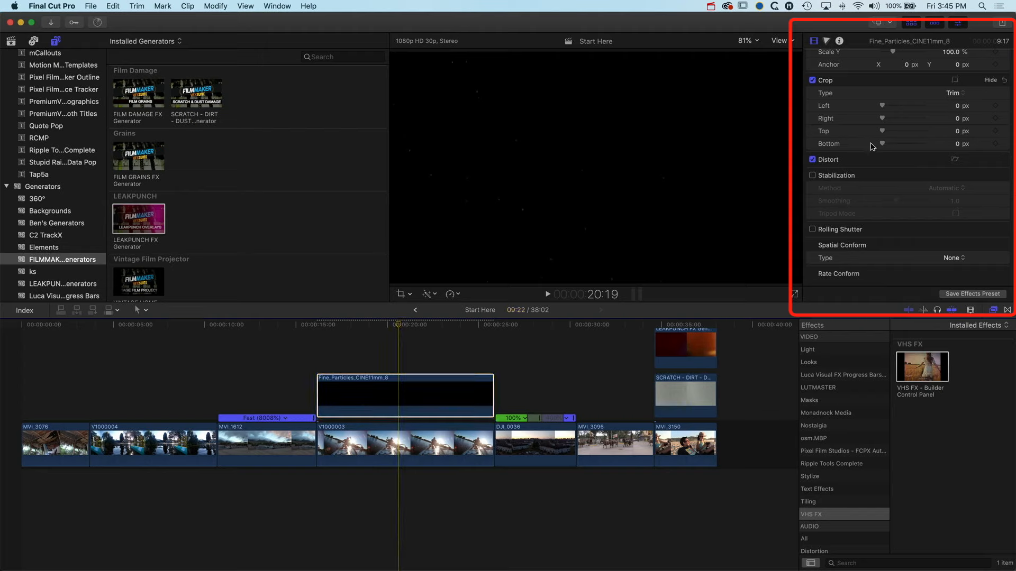
{"action": "scroll", "coordinate": [909, 85], "scroll_direction": "up", "scroll_amount": 5}
{"action": "left_click", "coordinate": [948, 71]}
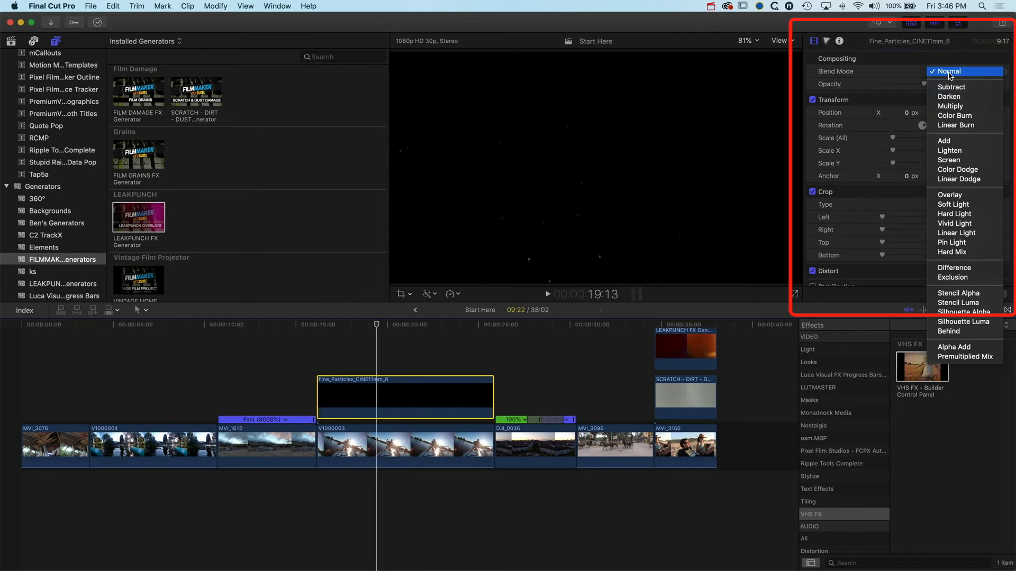
{"action": "left_click", "coordinate": [947, 161]}
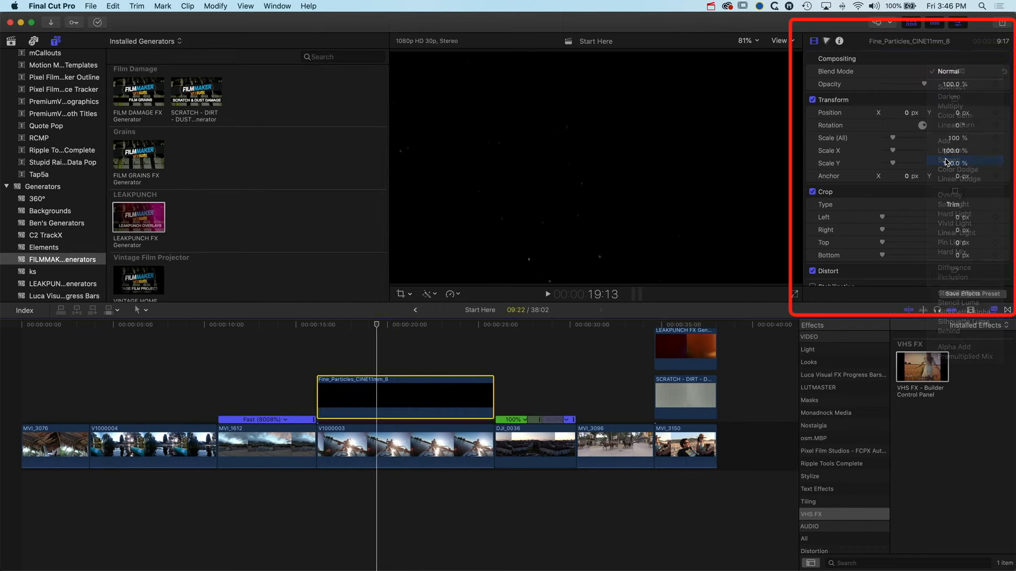
{"action": "left_click", "coordinate": [319, 324]}
{"action": "key", "text": "space"}
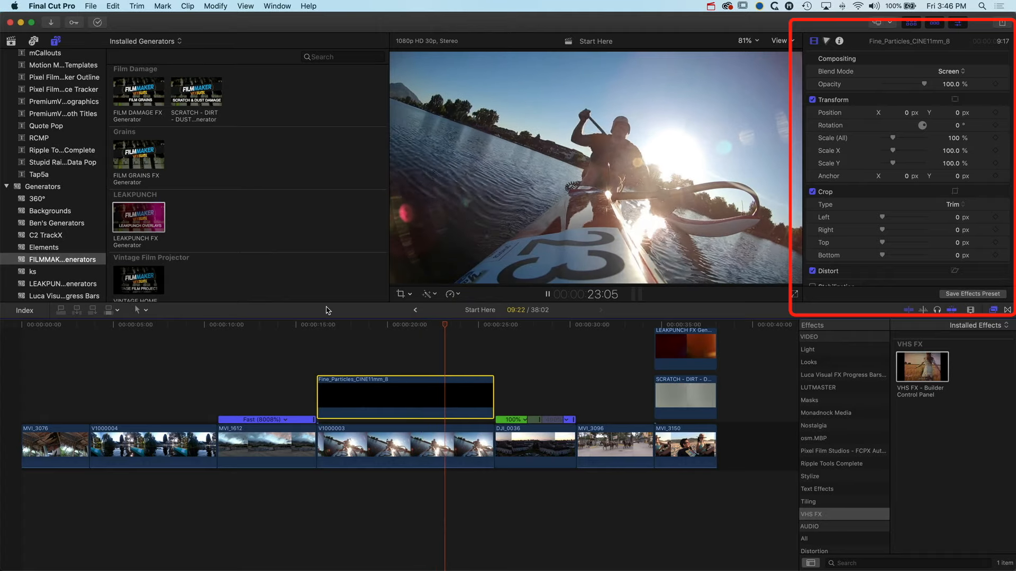
- Move the Fine_Particles_CINE11mm_8 overlay above V1000004, trim it to that clip's length, and play it back
{"action": "left_click_drag", "start_coordinate": [397, 399], "coordinate": [166, 390]}
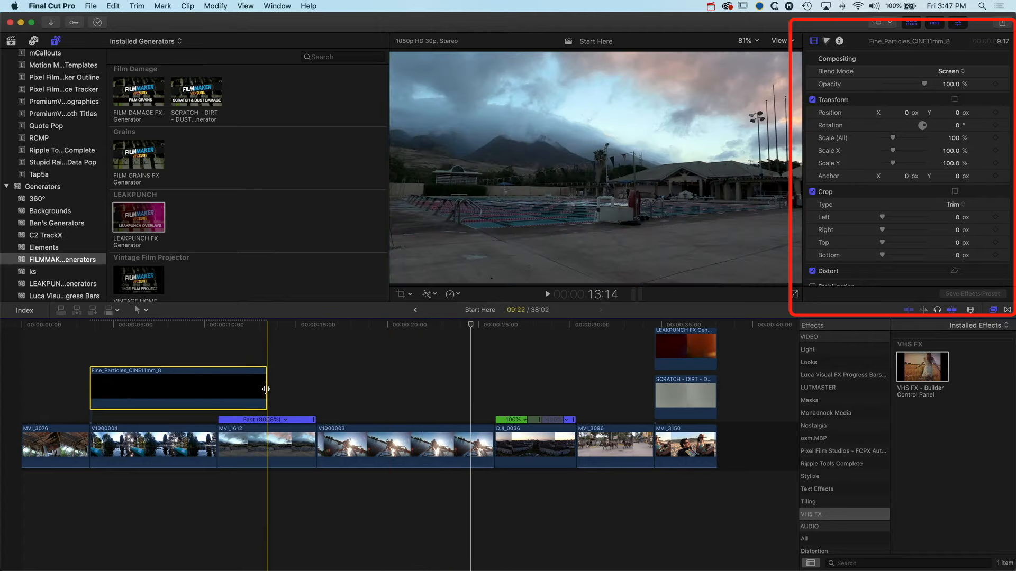
{"action": "left_click_drag", "start_coordinate": [266, 389], "coordinate": [216, 388]}
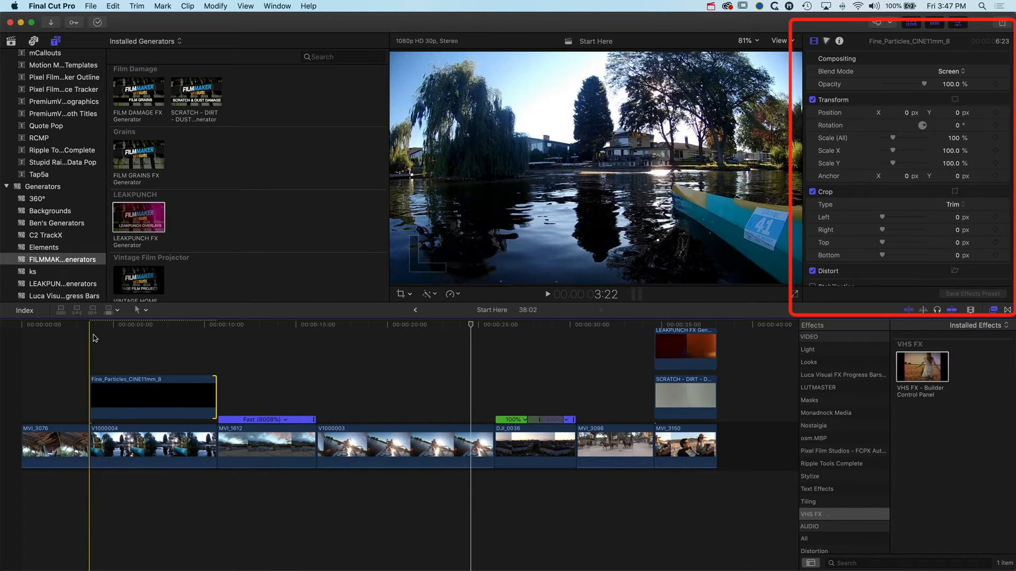
{"action": "key", "text": "space"}
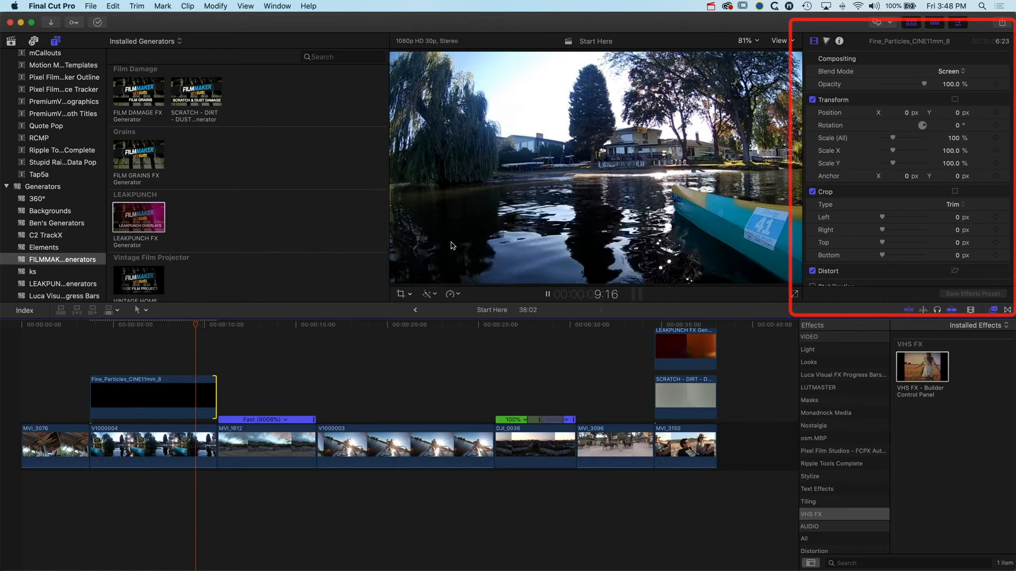
{"action": "left_click", "coordinate": [153, 327]}
- Switch to Finder, open the Lite Falls folder in CINEDUST 4K H264, and place Lite_Falls_0.mp4 above V1000003 in the timeline
{"action": "key", "text": "super+Tab"}
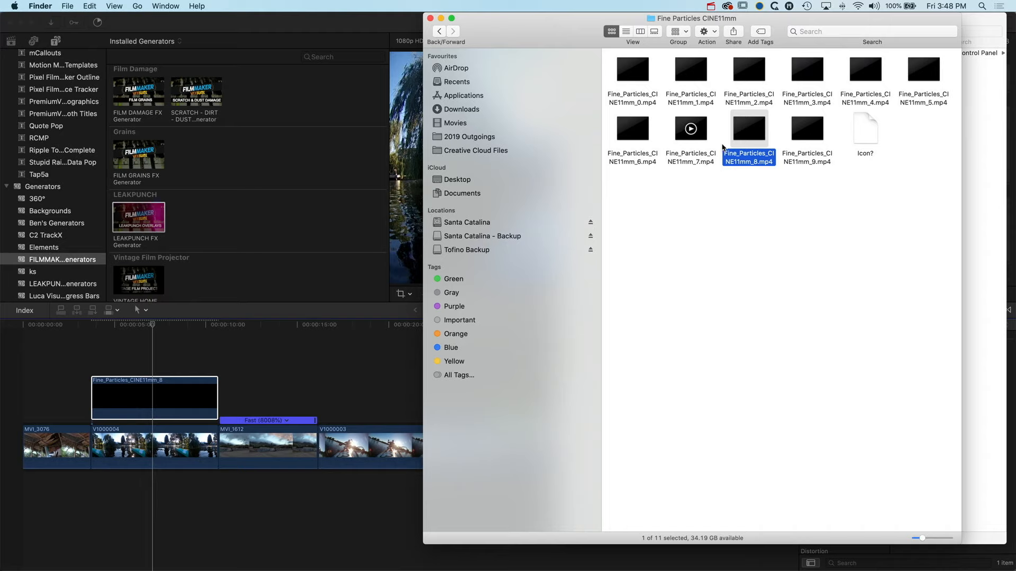
{"action": "left_click", "coordinate": [700, 22], "text": "super"}
{"action": "left_click", "coordinate": [700, 29]}
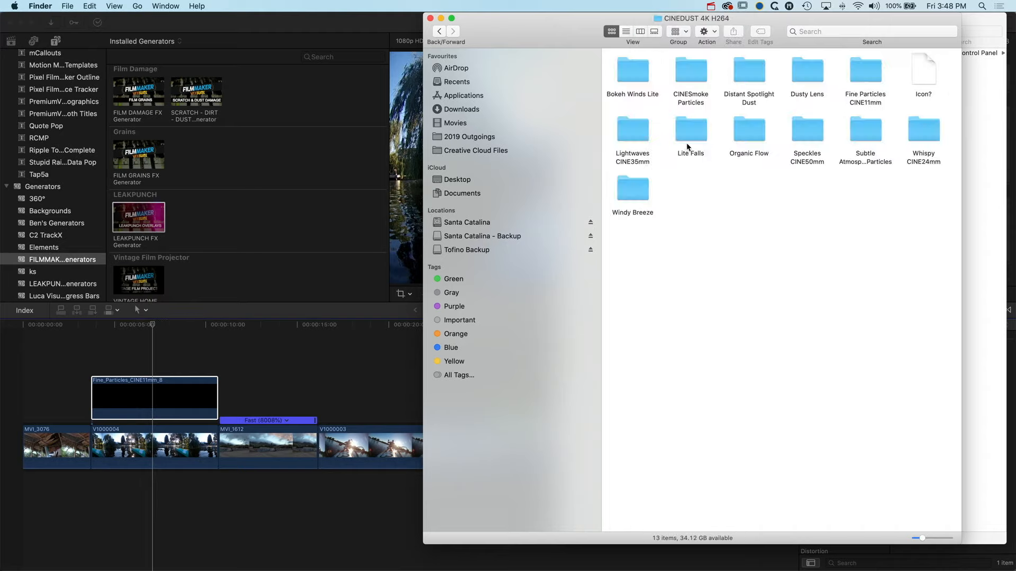
{"action": "double_click", "coordinate": [686, 137]}
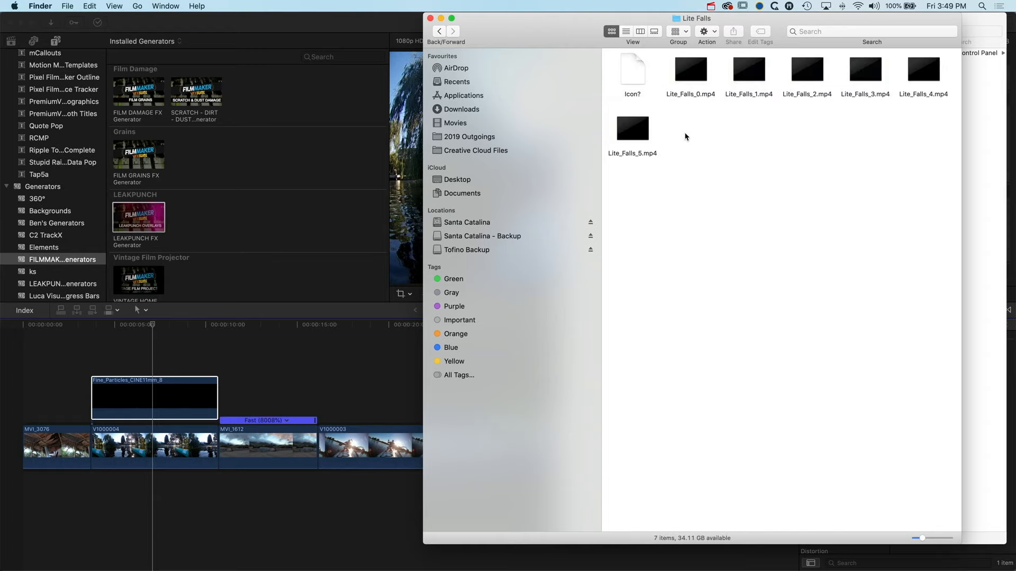
{"action": "left_click_drag", "start_coordinate": [682, 74], "coordinate": [324, 408]}
{"action": "left_click", "coordinate": [338, 326]}
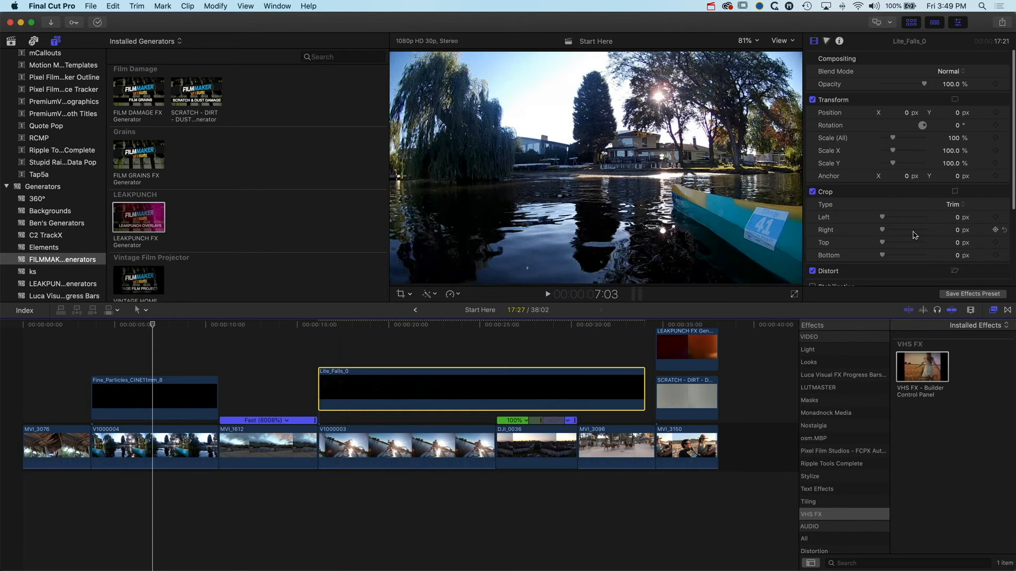
- Set the Lite_Falls_0 clip's Spatial Conform type to Fill and trim its end to match the end of V1000003
{"action": "scroll", "coordinate": [914, 235], "scroll_direction": "down", "scroll_amount": 5}
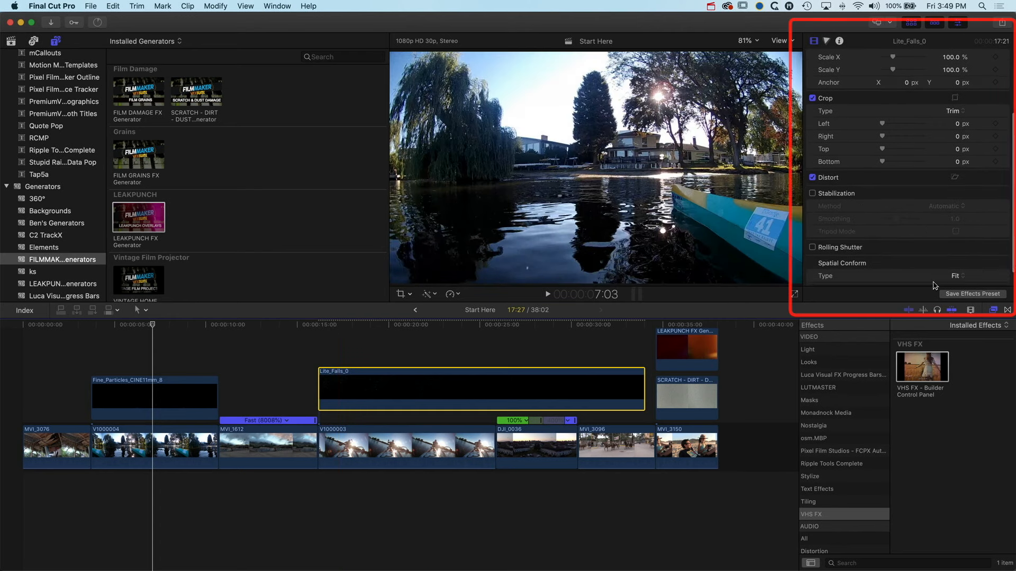
{"action": "left_click", "coordinate": [957, 277]}
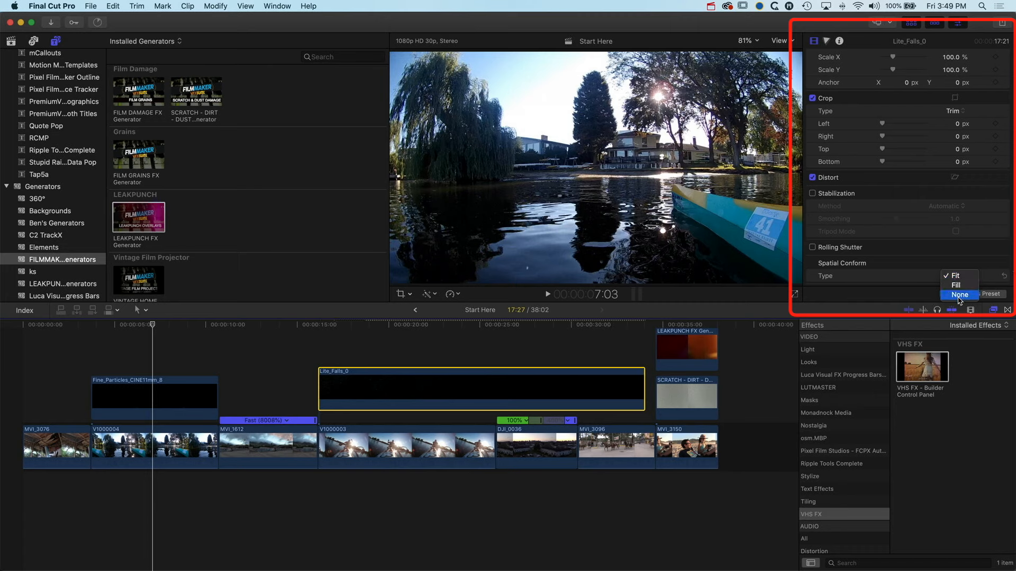
{"action": "left_click", "coordinate": [959, 278]}
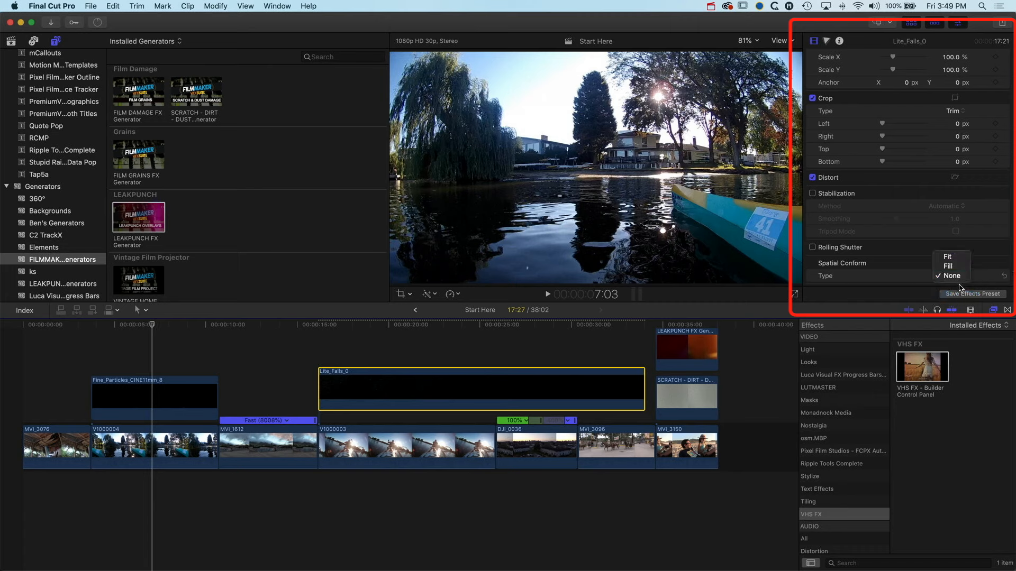
{"action": "left_click", "coordinate": [385, 326]}
{"action": "key", "text": "space"}
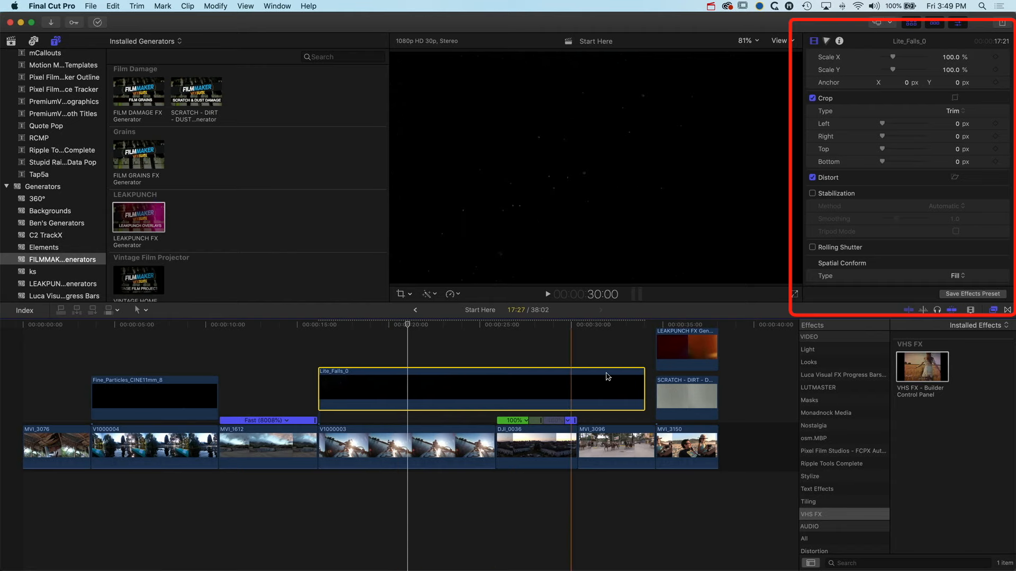
{"action": "left_click_drag", "start_coordinate": [640, 375], "coordinate": [496, 392]}
- Set the Lite_Falls_0 clip's blend mode to Screen and play the composite from the start of V1000003
{"action": "scroll", "coordinate": [905, 159], "scroll_direction": "up", "scroll_amount": 5}
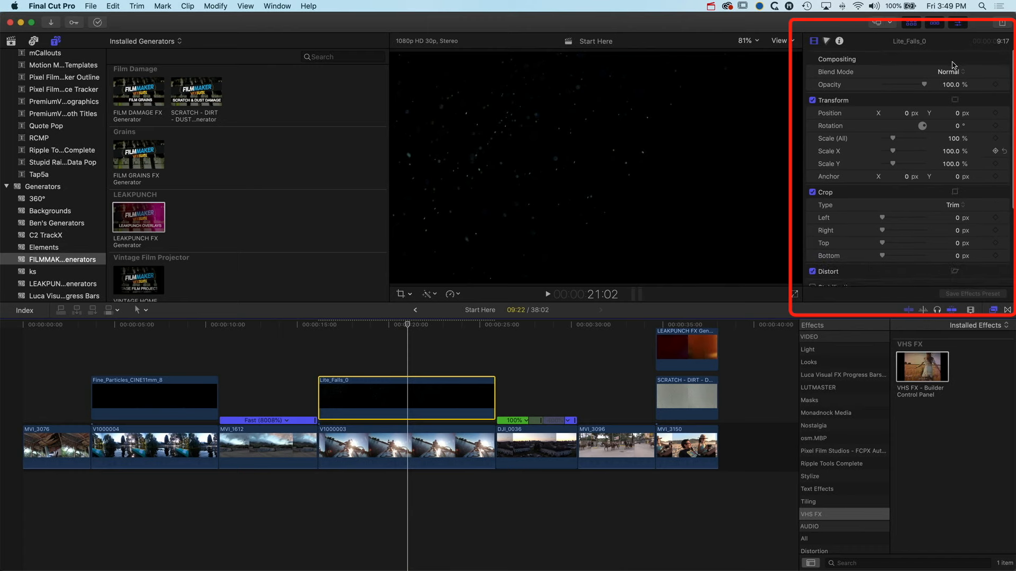
{"action": "left_click", "coordinate": [948, 71]}
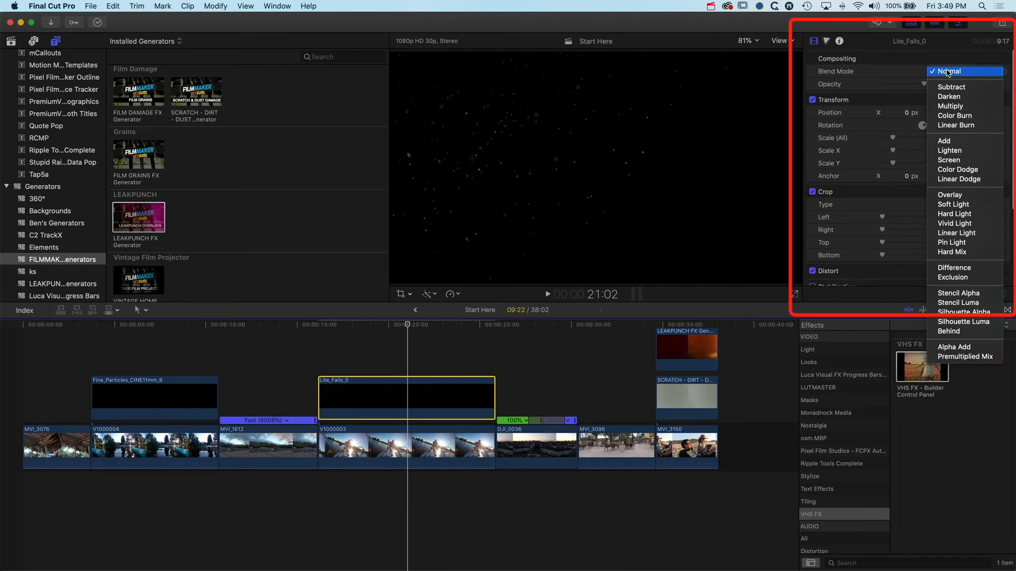
{"action": "left_click", "coordinate": [958, 160]}
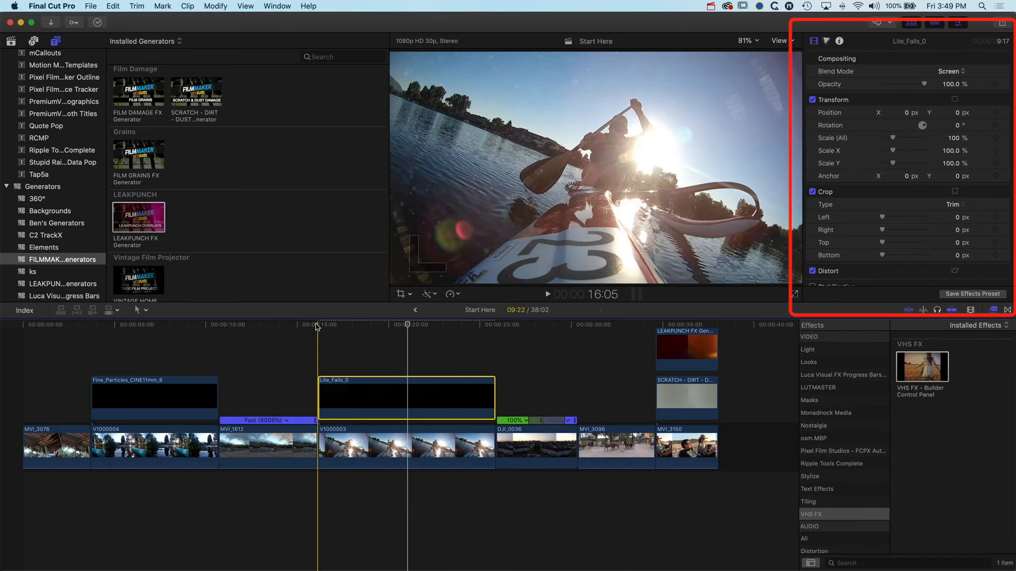
{"action": "key", "text": "space"}
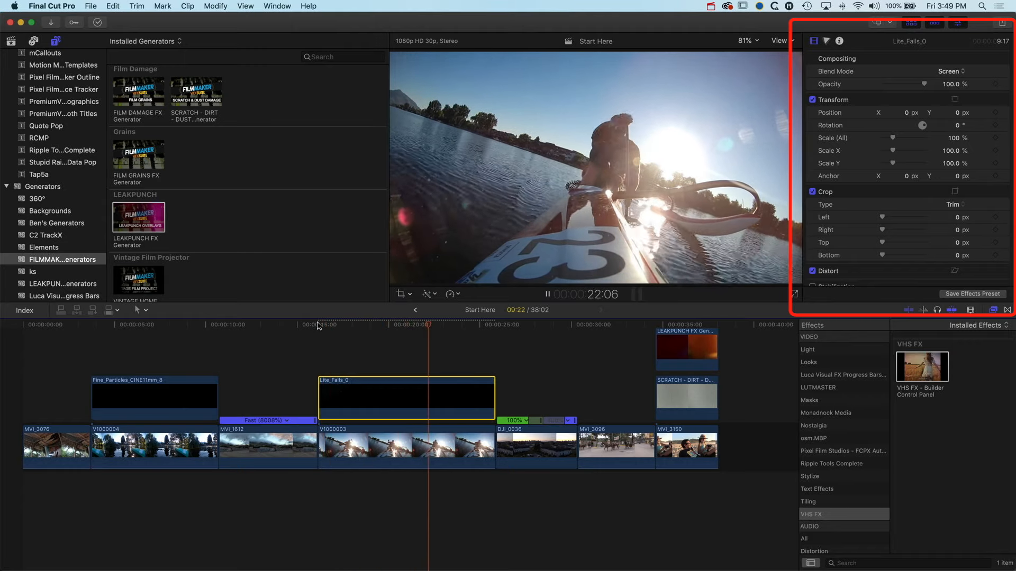
{"action": "left_click", "coordinate": [318, 325]}
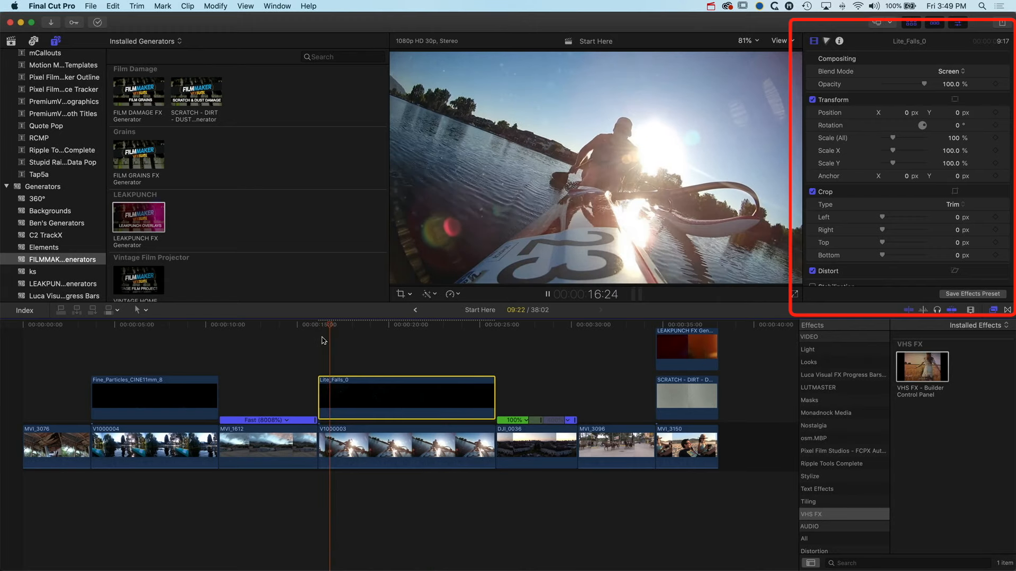
- Move the Lite_Falls_0 overlay above DJI_0036, trim its end to match that clip, and play the composite
{"action": "key", "text": "space"}
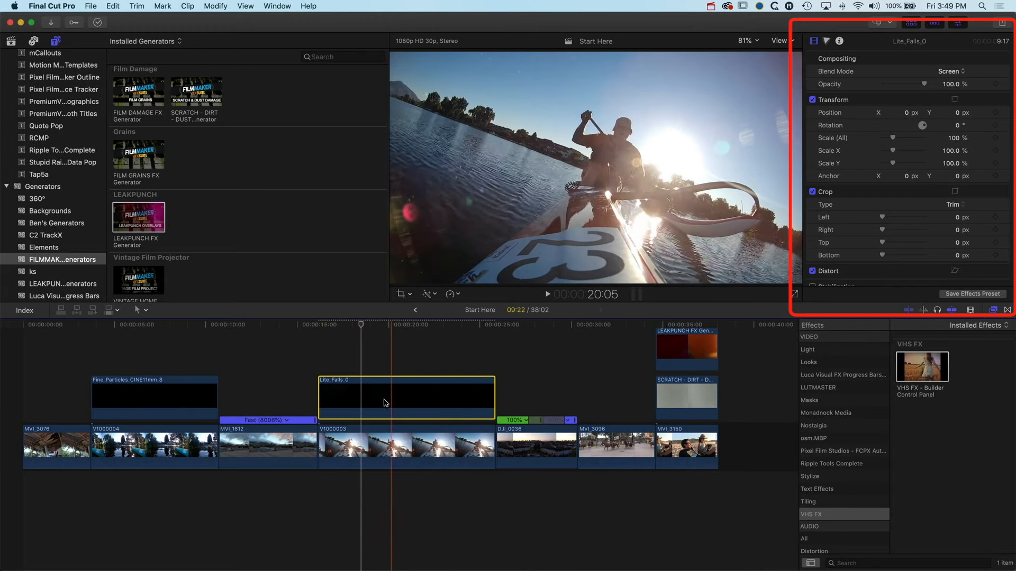
{"action": "left_click_drag", "start_coordinate": [385, 403], "coordinate": [553, 402]}
{"action": "left_click_drag", "start_coordinate": [670, 355], "coordinate": [571, 352]}
{"action": "key", "text": "space"}
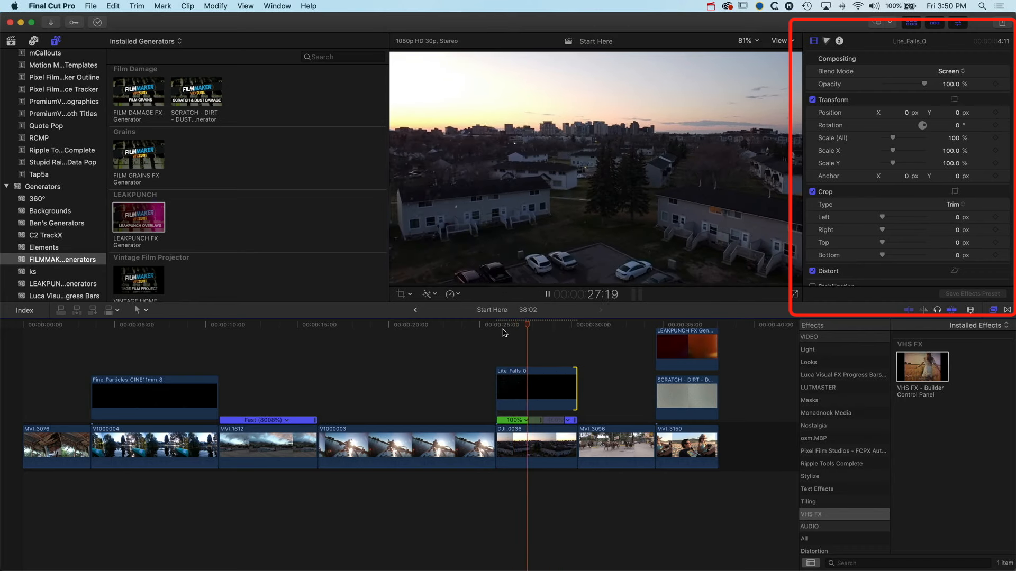
{"action": "key", "text": "space"}
- Switch to Finder, open Fire Pack 1 in 6. BIG PACKS DOWNLOADS, and place FIRE_A009_C004_09127D_001.mp4 above MVI_1612 in the timeline
{"action": "key", "text": "super+Tab"}
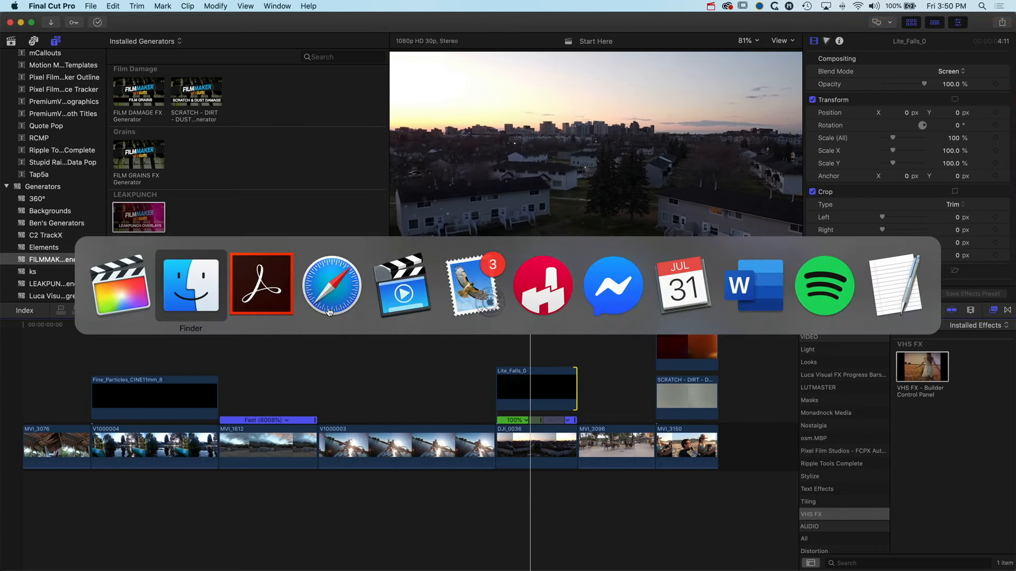
{"action": "left_click", "coordinate": [184, 295]}
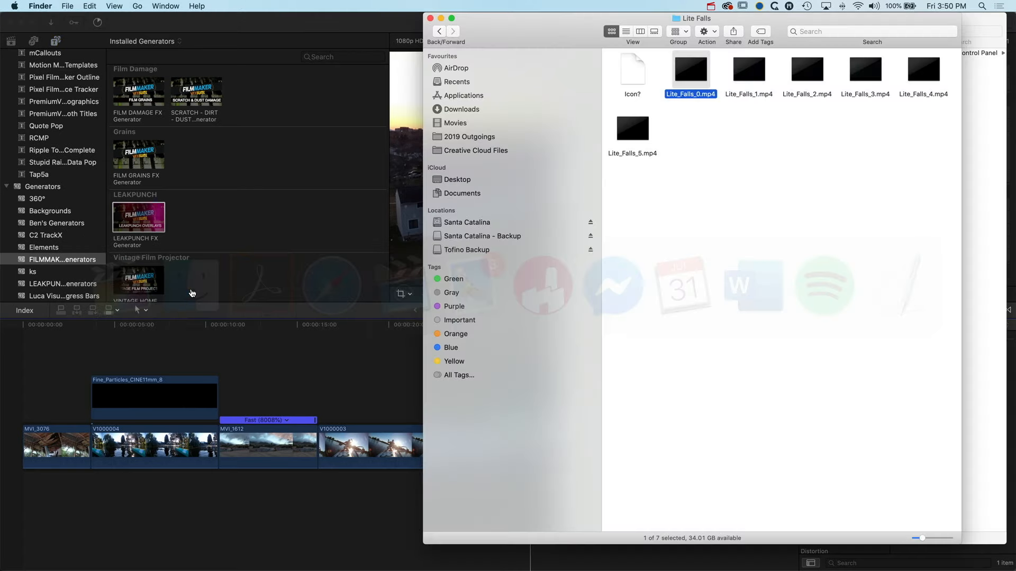
{"action": "right_click", "coordinate": [708, 18]}
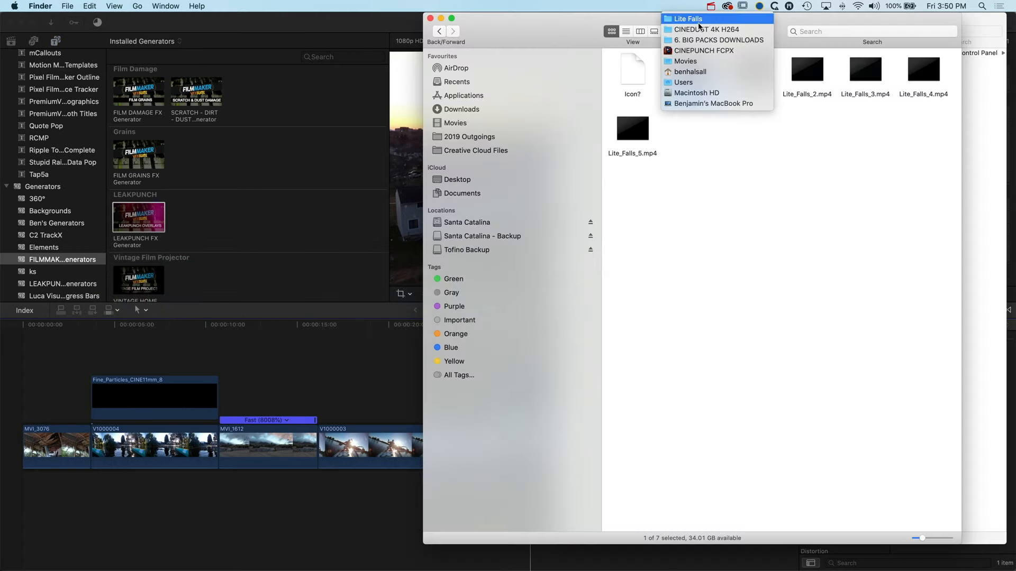
{"action": "left_click", "coordinate": [697, 40]}
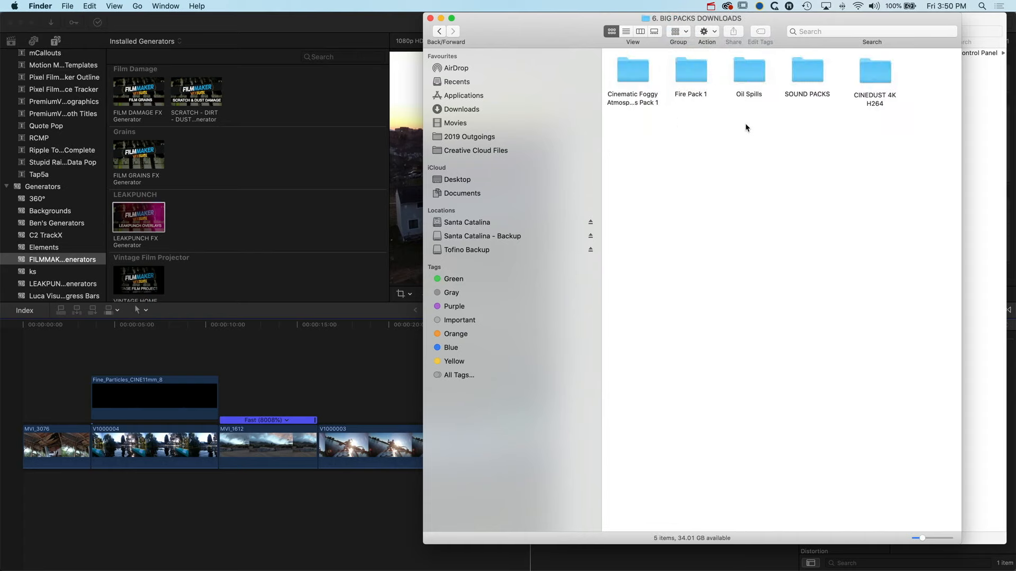
{"action": "double_click", "coordinate": [691, 72]}
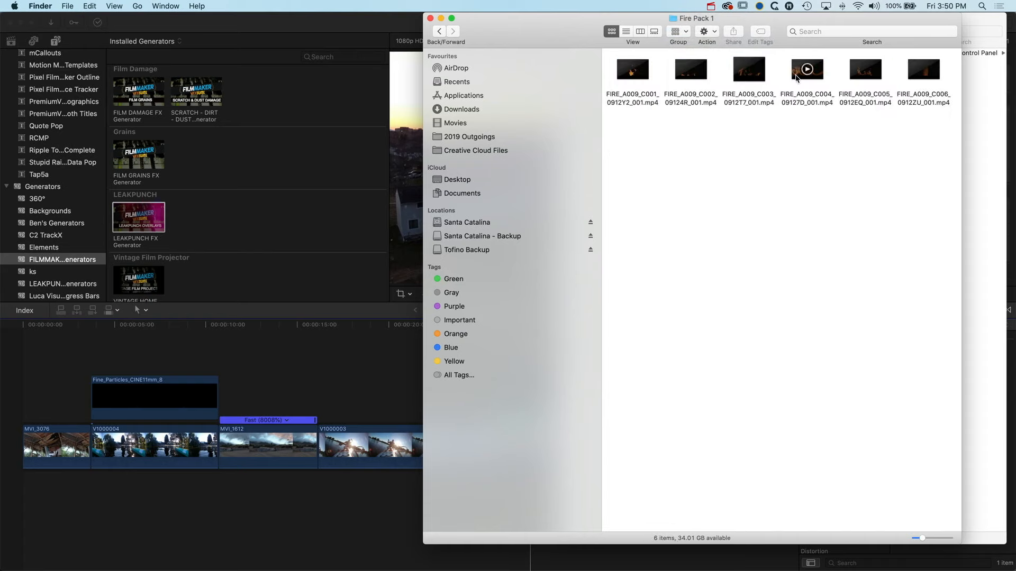
{"action": "left_click", "coordinate": [798, 75]}
{"action": "left_click_drag", "start_coordinate": [805, 70], "coordinate": [222, 384]}
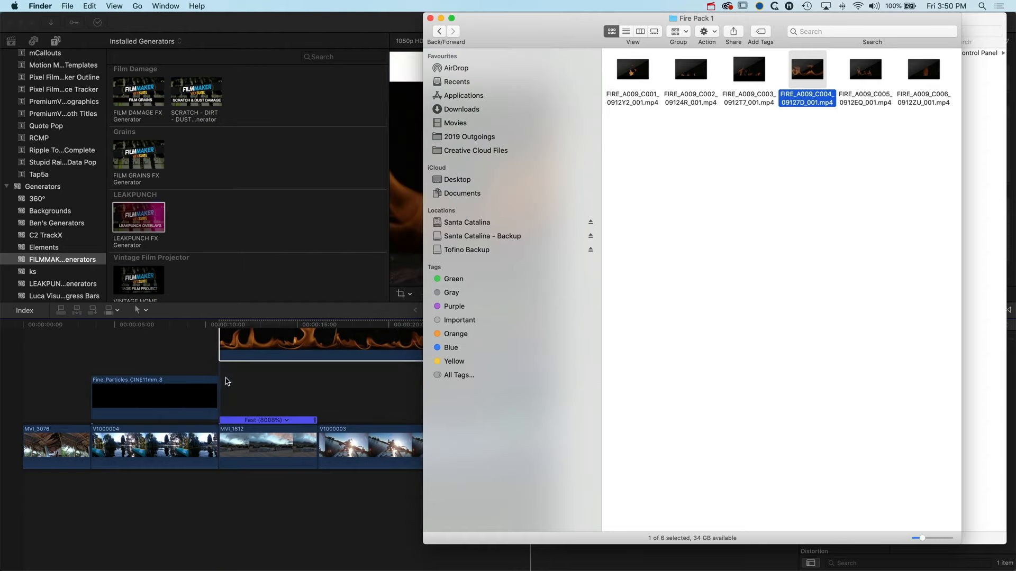
- Set the fire clip's Spatial Conform type to Fill and trim its end to match the end of MVI_1612
{"action": "left_click", "coordinate": [257, 326]}
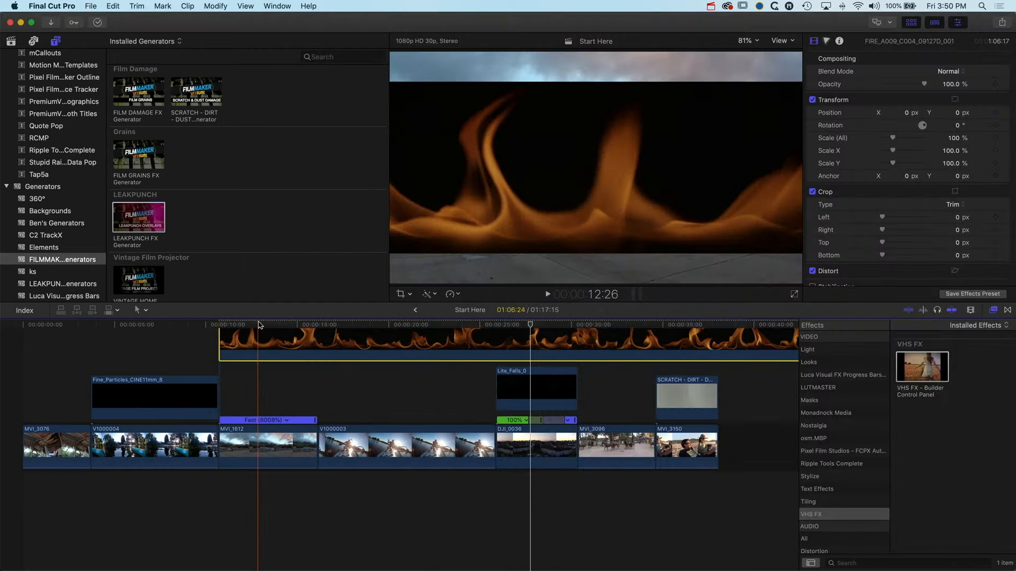
{"action": "scroll", "coordinate": [904, 236], "scroll_direction": "down", "scroll_amount": 5}
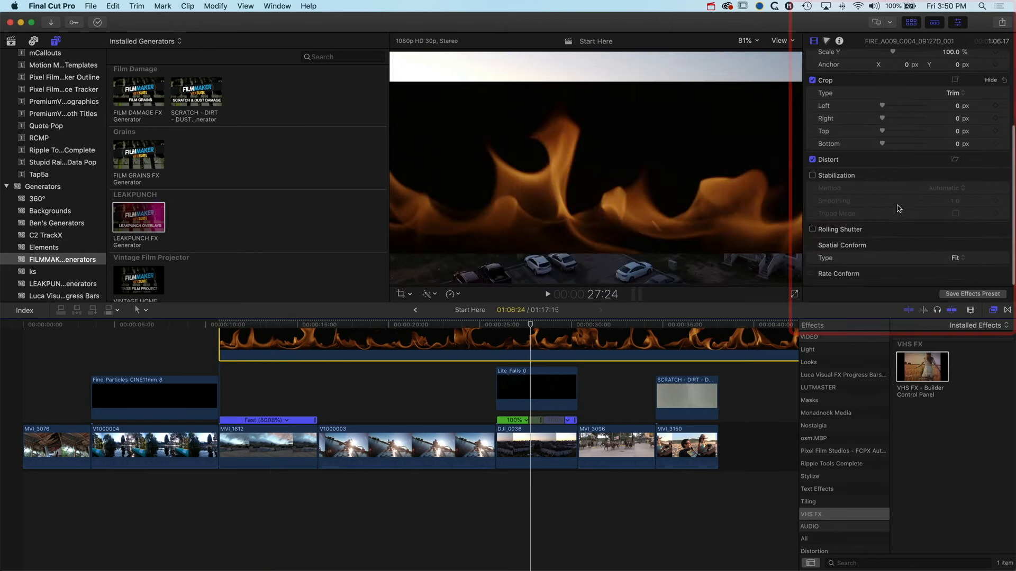
{"action": "left_click", "coordinate": [954, 257]}
{"action": "left_click", "coordinate": [959, 267]}
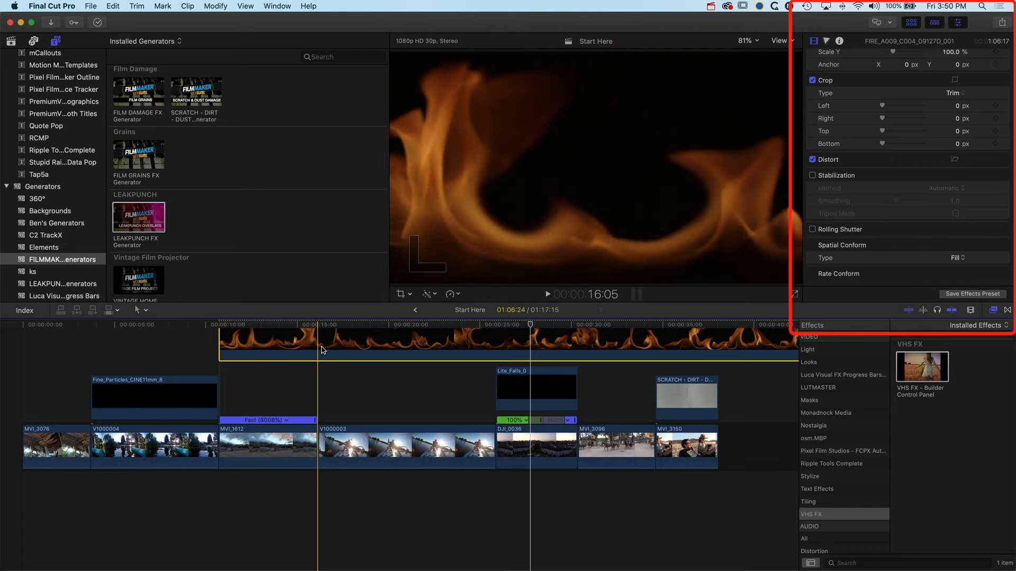
{"action": "key", "text": "alt+]"}
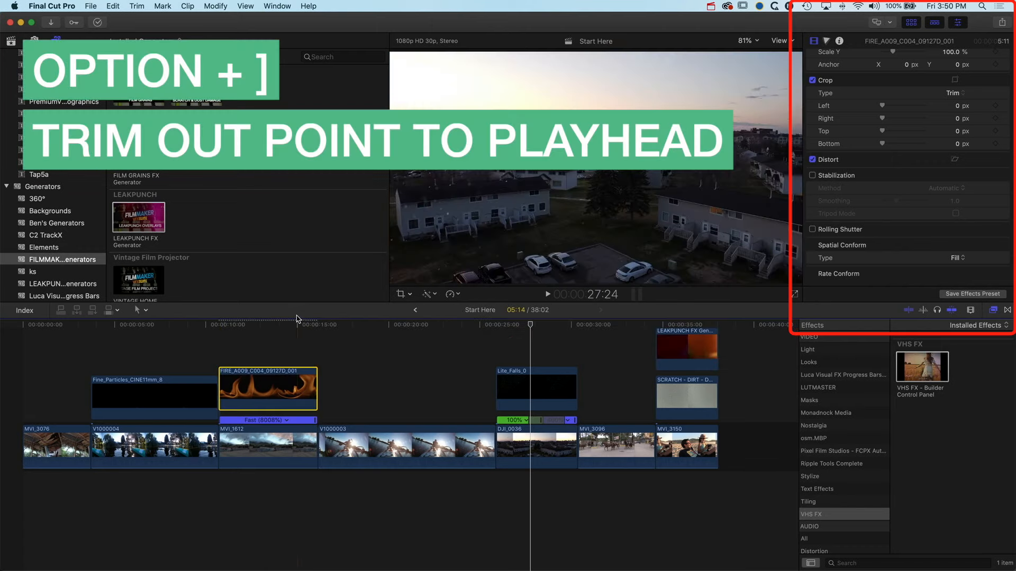
- Set the fire clip's blend mode to Screen and play the composite over MVI_1612
{"action": "left_click", "coordinate": [286, 325]}
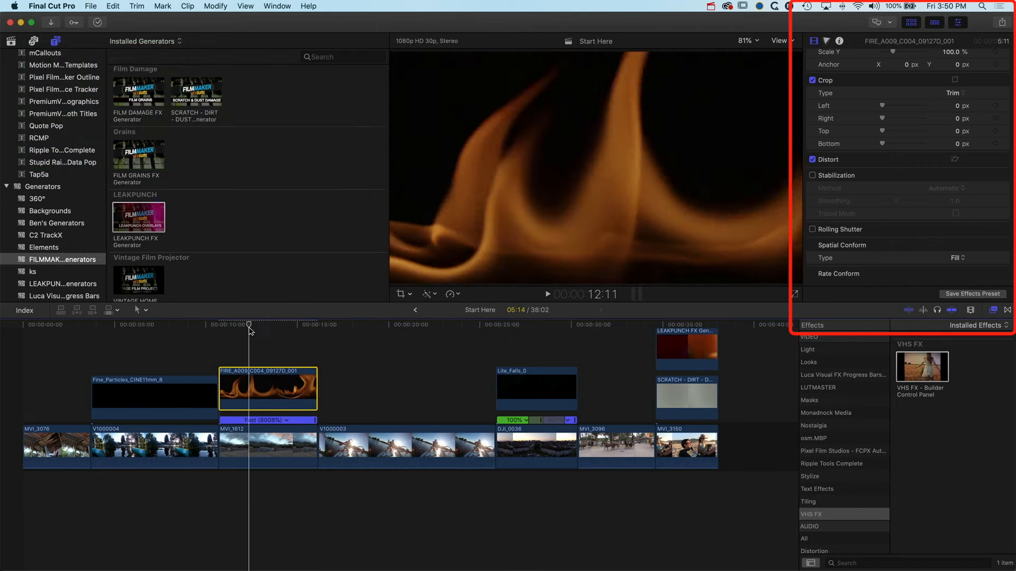
{"action": "left_click", "coordinate": [259, 342]}
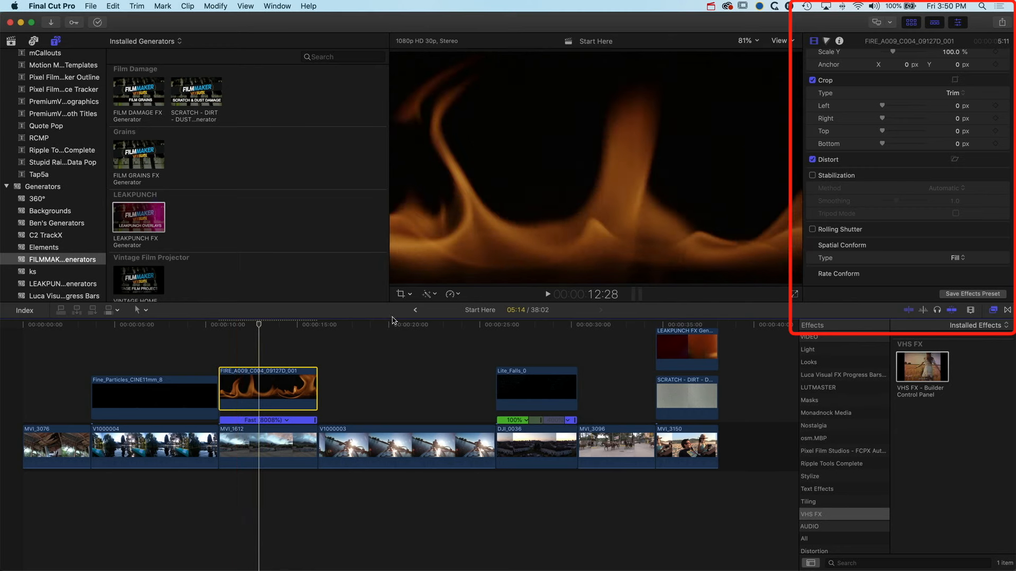
{"action": "scroll", "coordinate": [820, 46], "scroll_direction": "up", "scroll_amount": 5}
{"action": "left_click", "coordinate": [947, 71]}
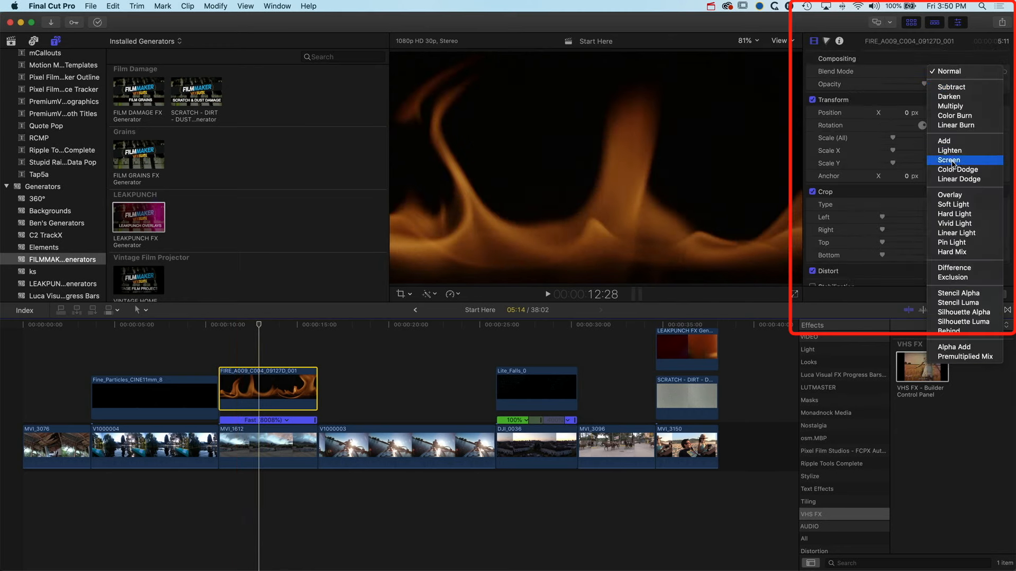
{"action": "left_click", "coordinate": [949, 160]}
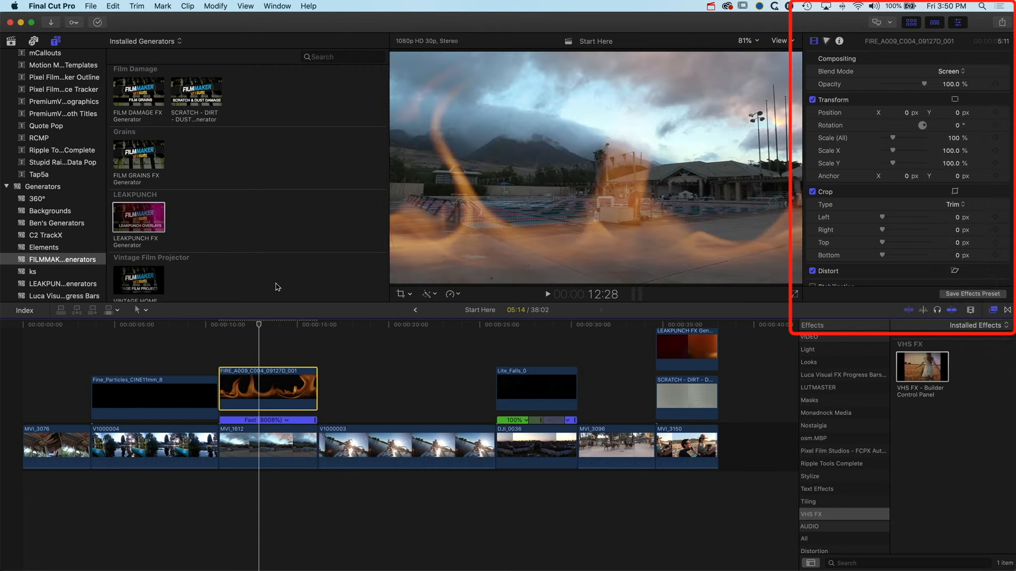
{"action": "left_click", "coordinate": [232, 325]}
{"action": "key", "text": "space"}
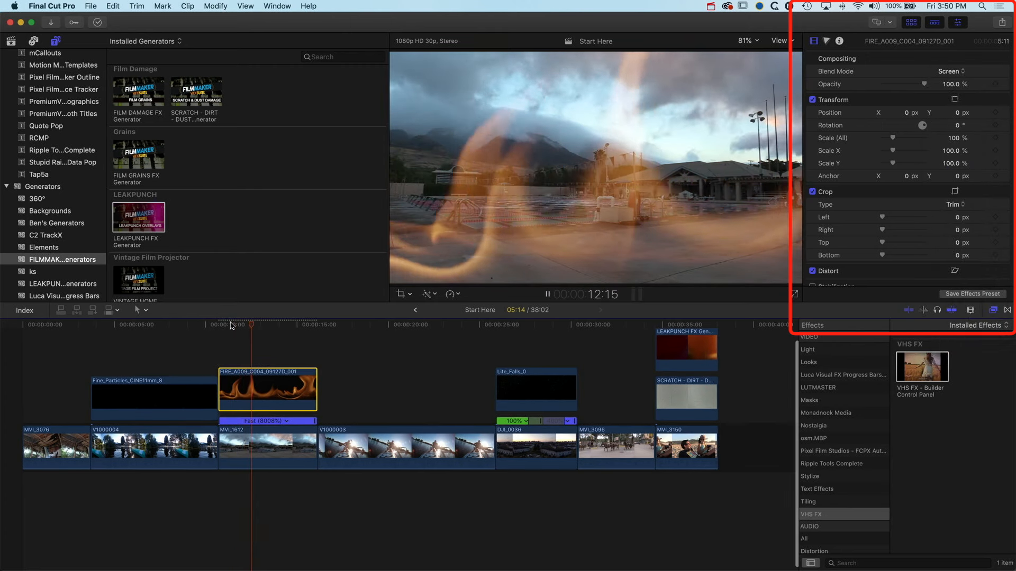
{"action": "key", "text": "space"}
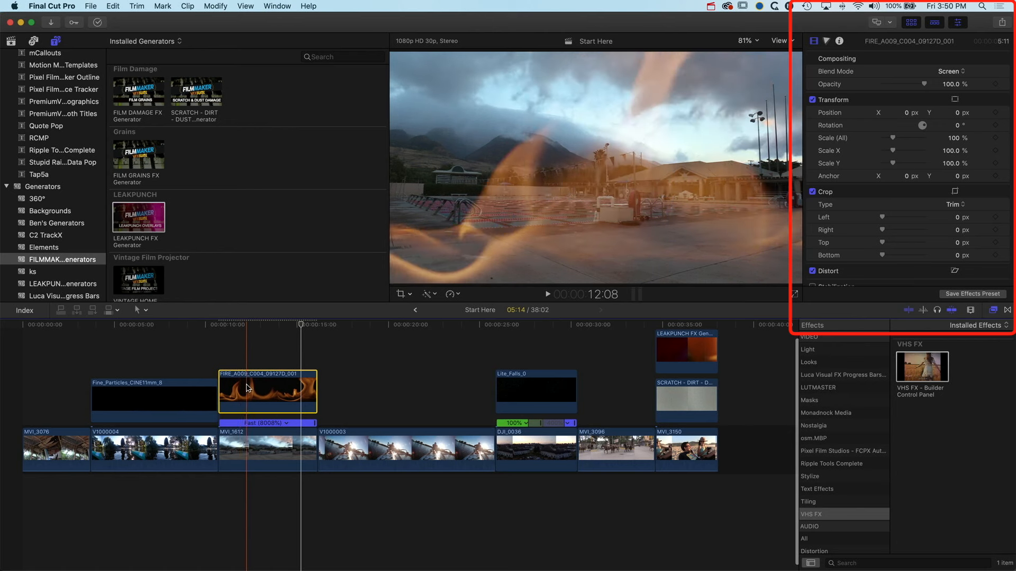
- Duplicate the fire clip onto the layer above, trim and extend the copy to span MVI_1612, and play both layers
{"action": "left_click_drag", "start_coordinate": [256, 351], "coordinate": [275, 364]}
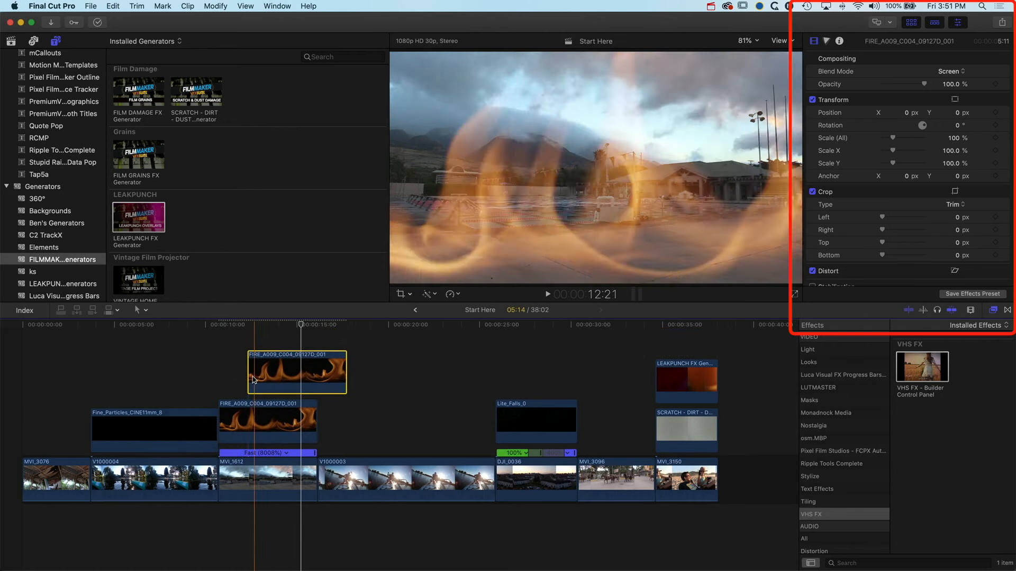
{"action": "left_click", "coordinate": [249, 375]}
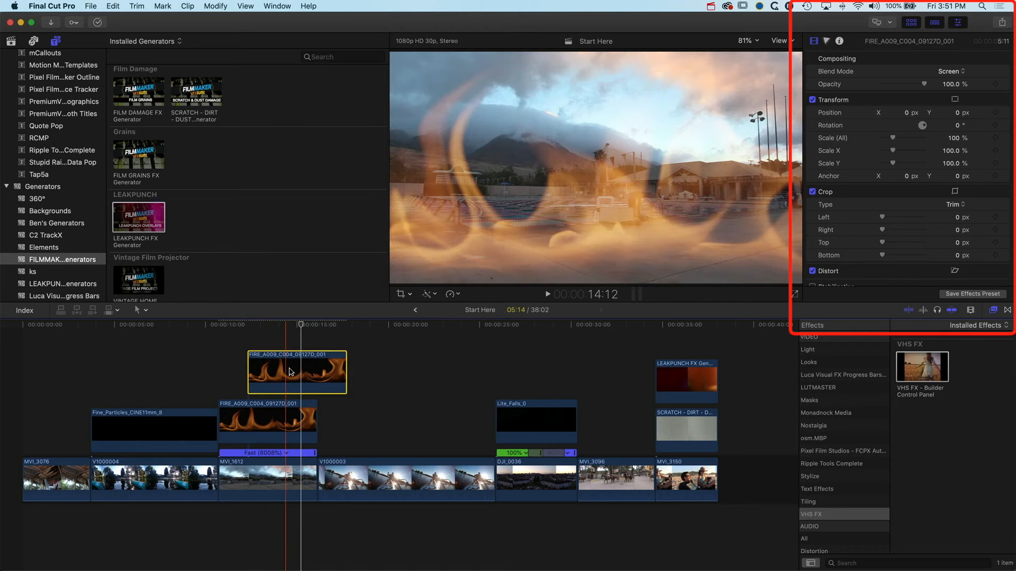
{"action": "mouse_move", "coordinate": [332, 369]}
{"action": "left_mouse_down"}
{"action": "mouse_move", "coordinate": [267, 369]}
{"action": "mouse_move", "coordinate": [317, 366]}
{"action": "left_mouse_up"}
{"action": "left_click_drag", "start_coordinate": [184, 367], "coordinate": [219, 367]}
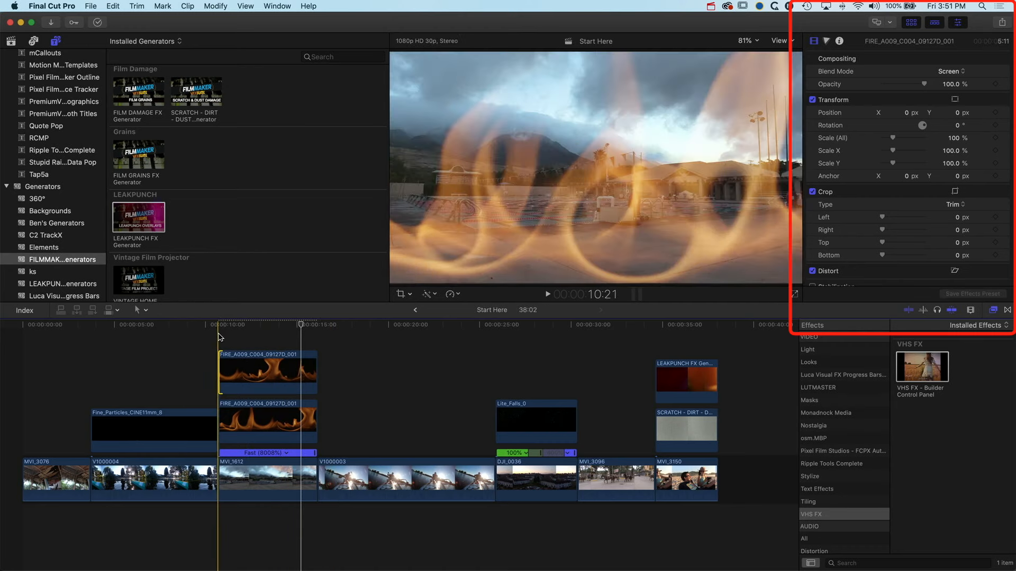
{"action": "key", "text": "space"}
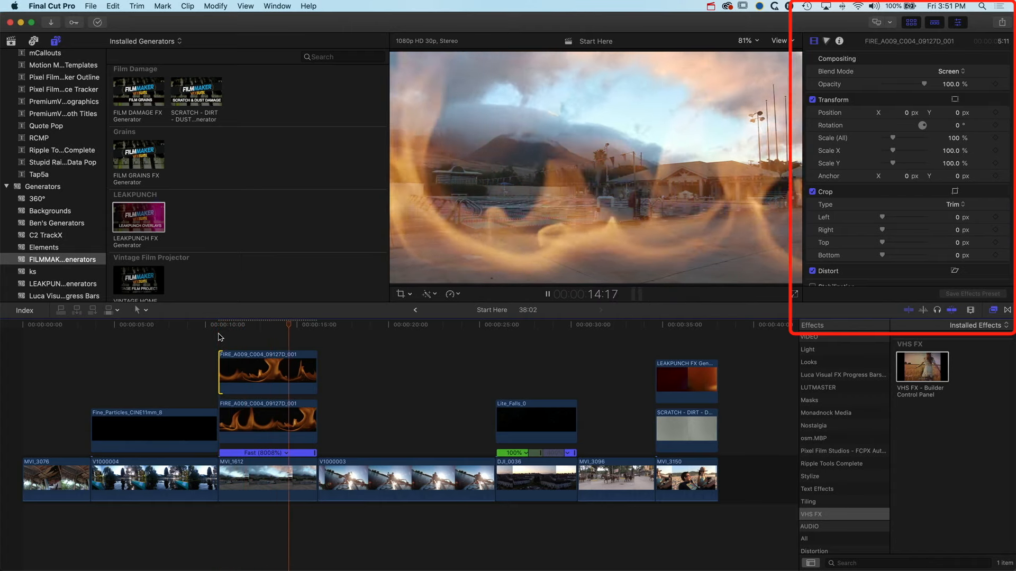
{"action": "key", "text": "space"}
- Change the upper fire clip's blend mode to Normal, switch it to Color Dodge, and play the result
{"action": "scroll", "coordinate": [277, 330], "scroll_direction": "right", "scroll_amount": 1}
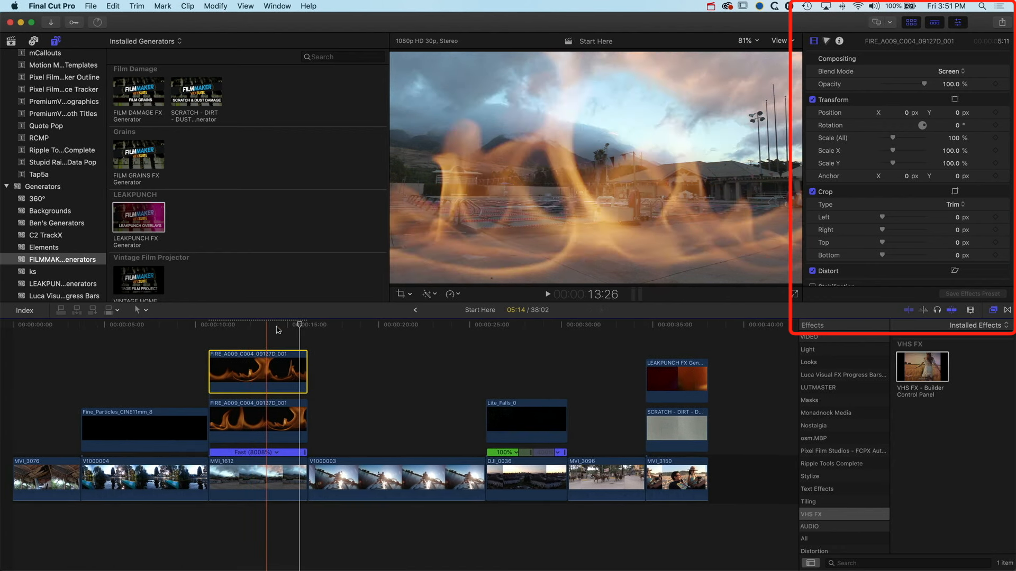
{"action": "left_click", "coordinate": [911, 73]}
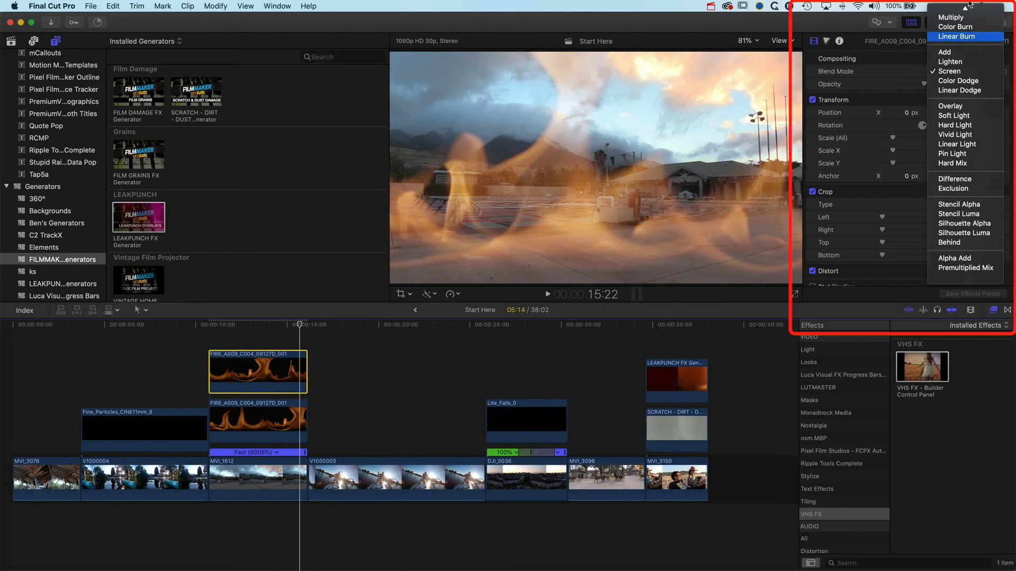
{"action": "left_click", "coordinate": [963, 10]}
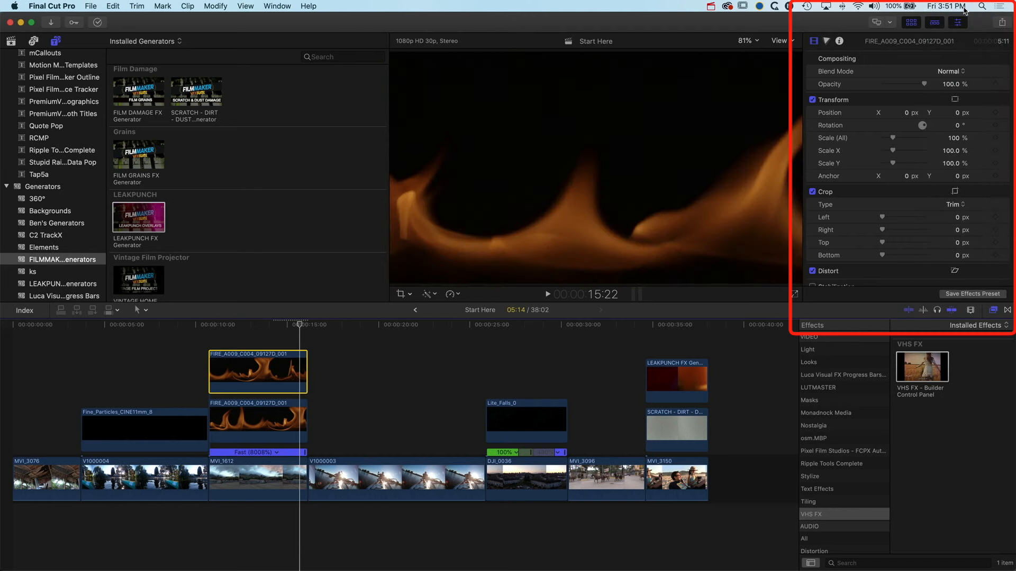
{"action": "left_click", "coordinate": [954, 72]}
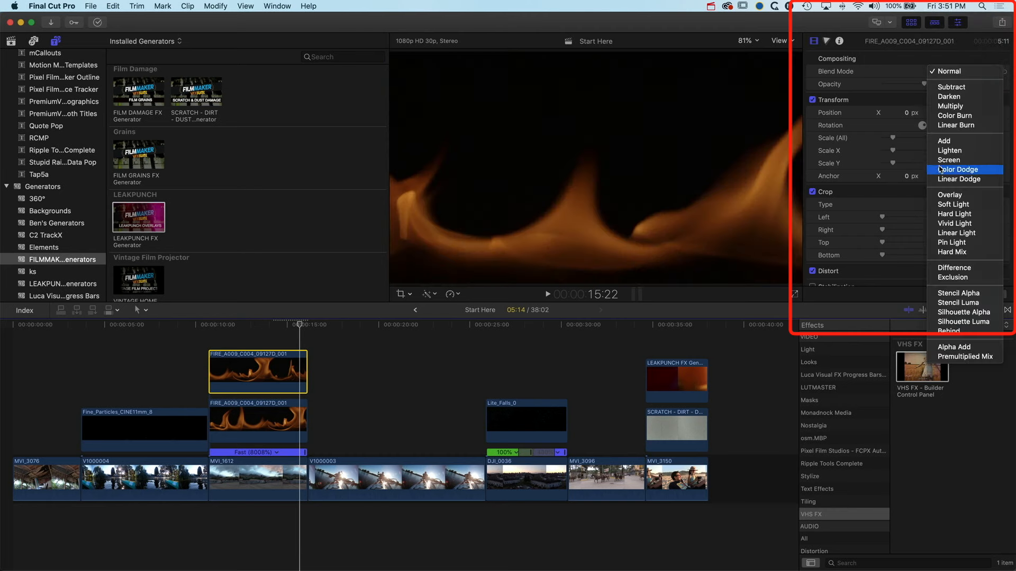
{"action": "left_click", "coordinate": [956, 170]}
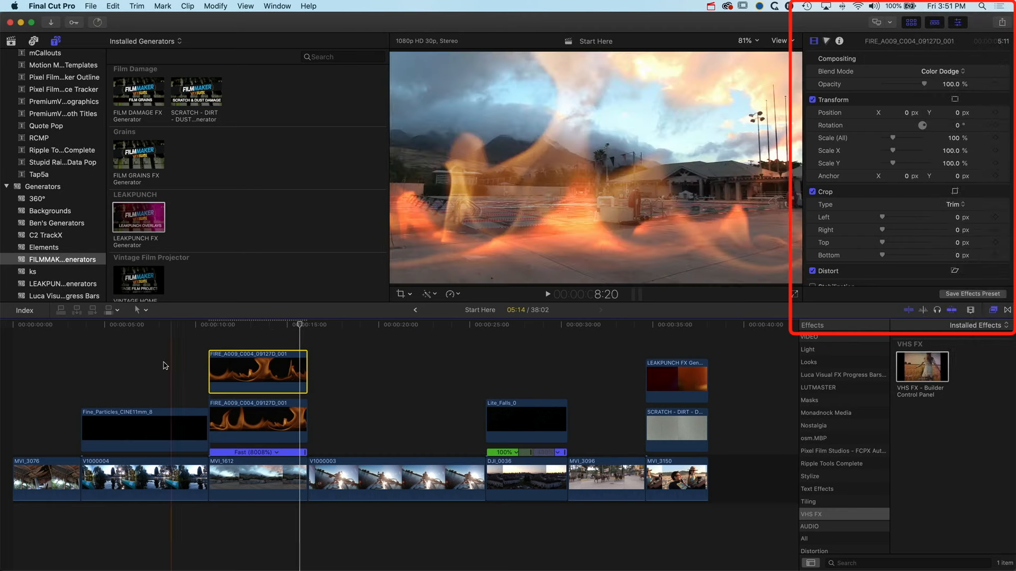
{"action": "key", "text": "space"}
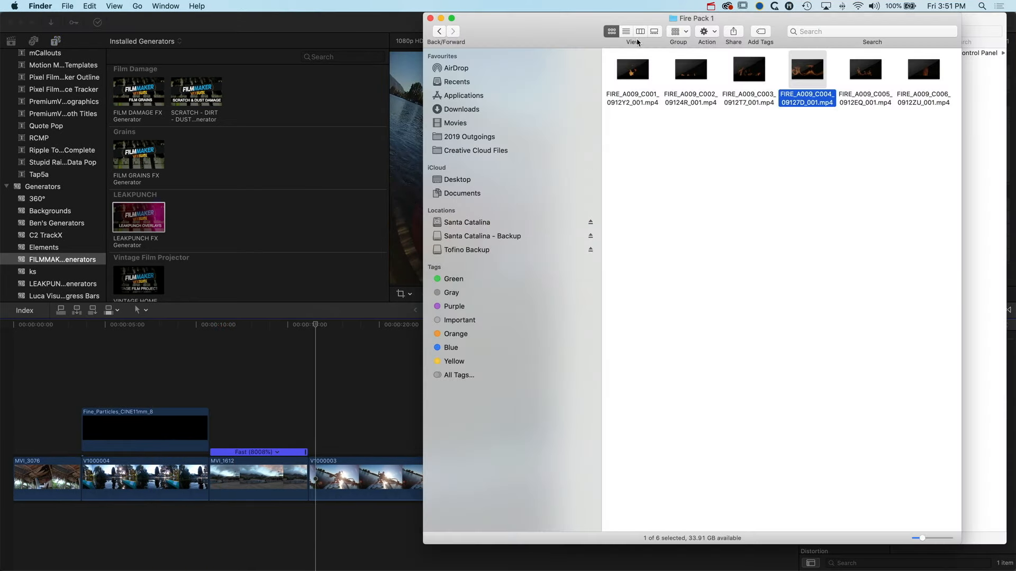
- In Finder, open Cinematic Foggy Atmospheres Pack 1 from 6. BIG PACKS DOWNLOADS and preview FOG_A012_C017_0217Y6_001.mp4
{"action": "left_click_drag", "start_coordinate": [879, 15], "coordinate": [462, 15]}
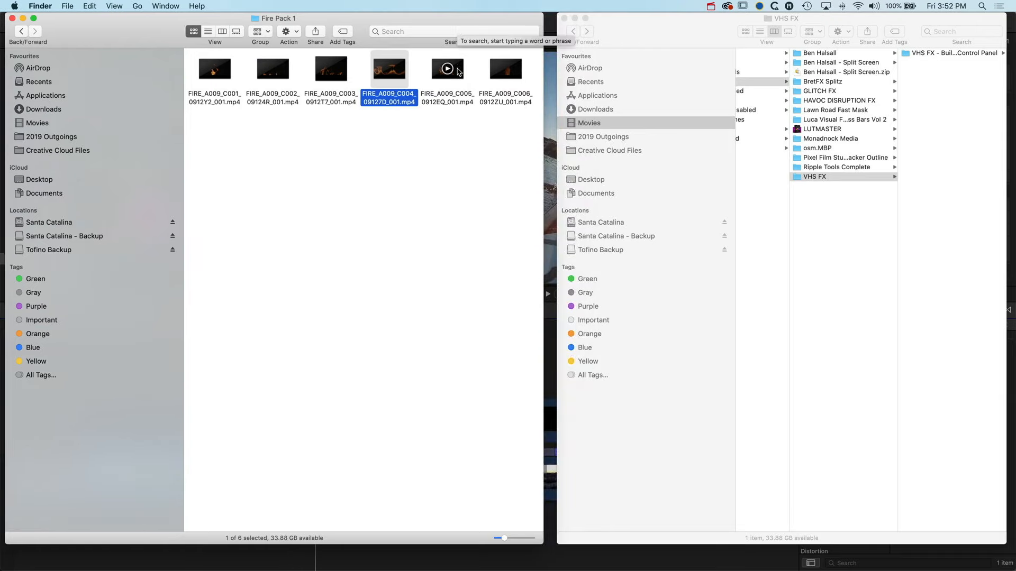
{"action": "left_click", "coordinate": [275, 18], "text": "super"}
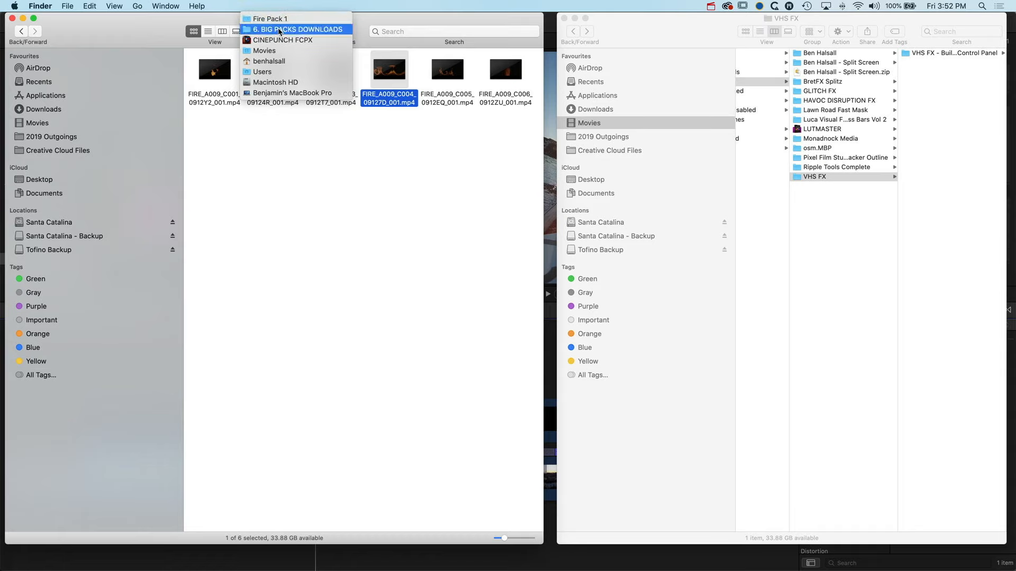
{"action": "left_click", "coordinate": [278, 29]}
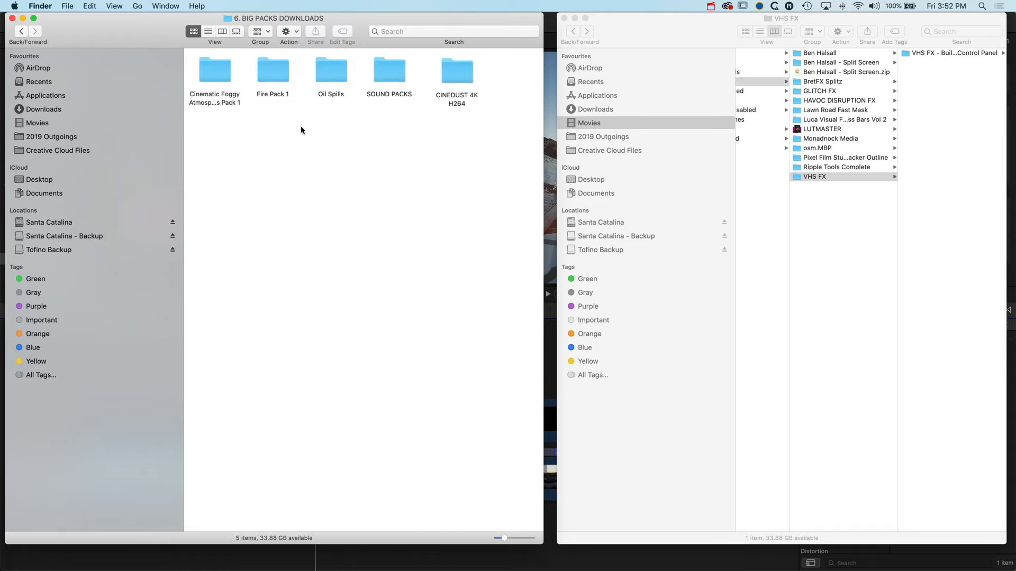
{"action": "double_click", "coordinate": [204, 78]}
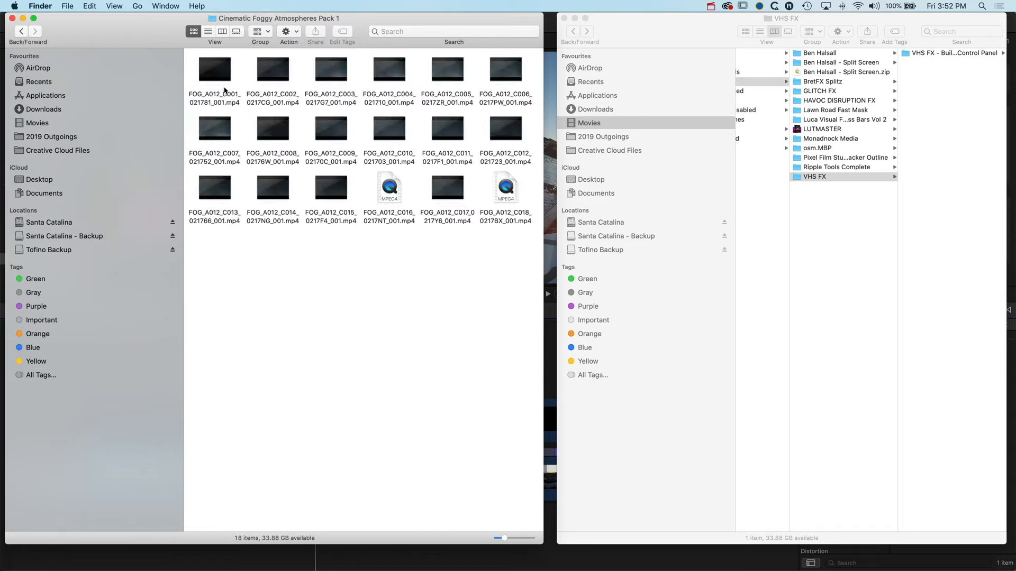
{"action": "left_click", "coordinate": [266, 77]}
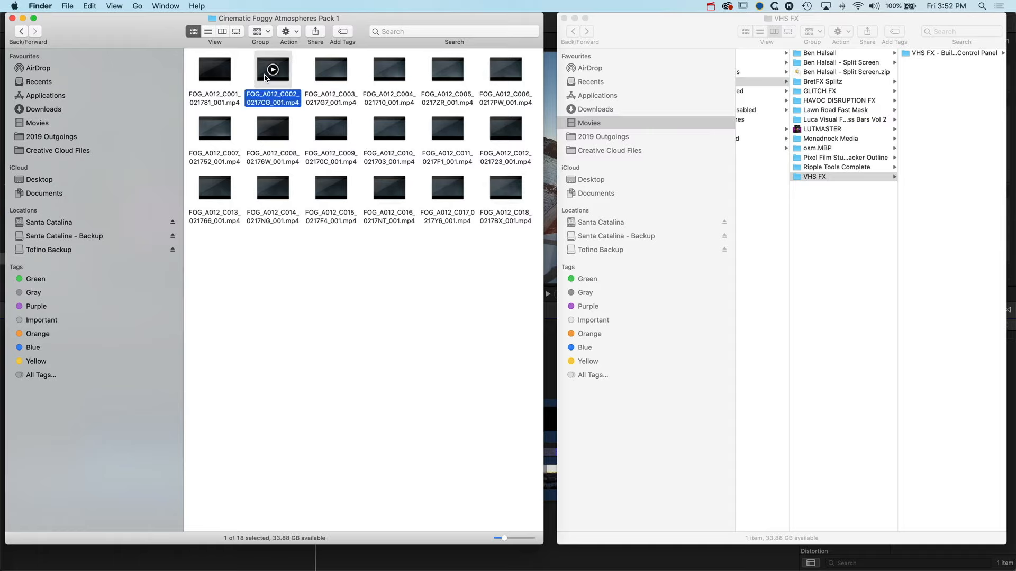
{"action": "left_click", "coordinate": [438, 197]}
{"action": "key", "text": "space"}
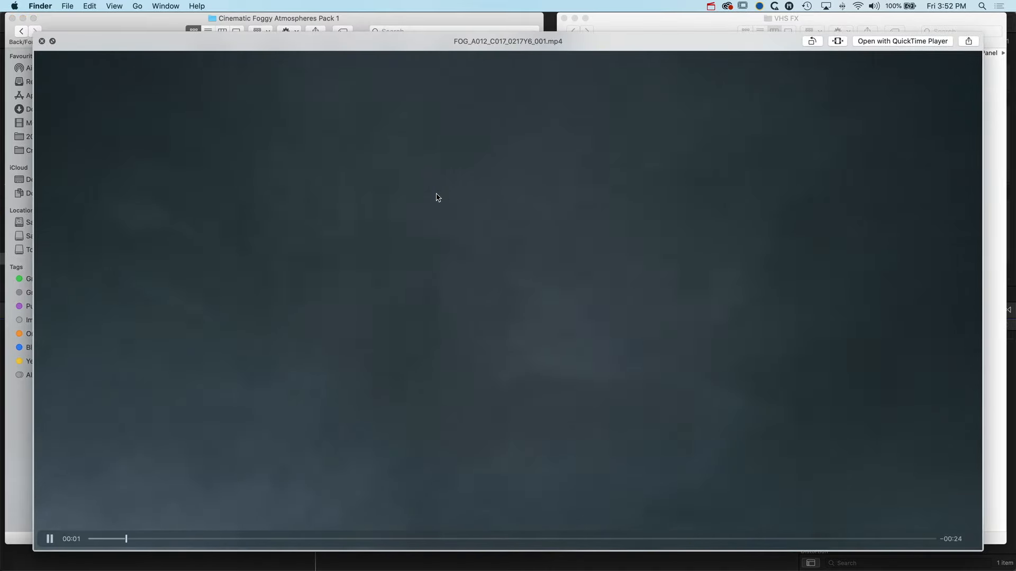
{"action": "key", "text": "space"}
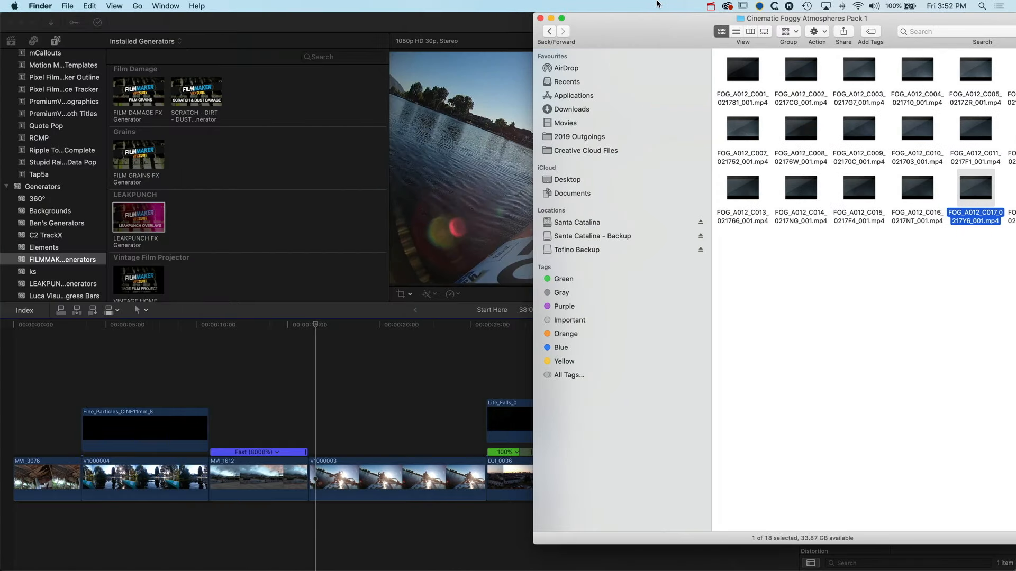
- Add FOG_A012_C007_021752_001.mp4 above the Fine_Particles clip over V1000004 and trim it to end with V1000004
{"action": "left_click", "coordinate": [742, 132]}
{"action": "left_click_drag", "start_coordinate": [742, 133], "coordinate": [82, 380]}
{"action": "left_click_drag", "start_coordinate": [397, 379], "coordinate": [208, 379]}
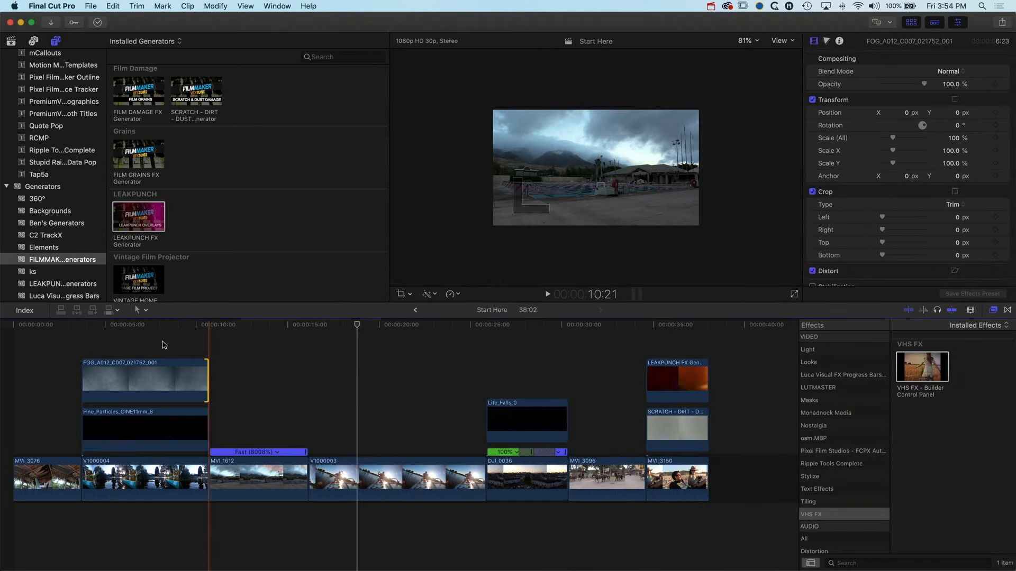
- Set the spatial conform type of the fog clip over V1000004 to Fill
{"action": "left_click", "coordinate": [154, 374]}
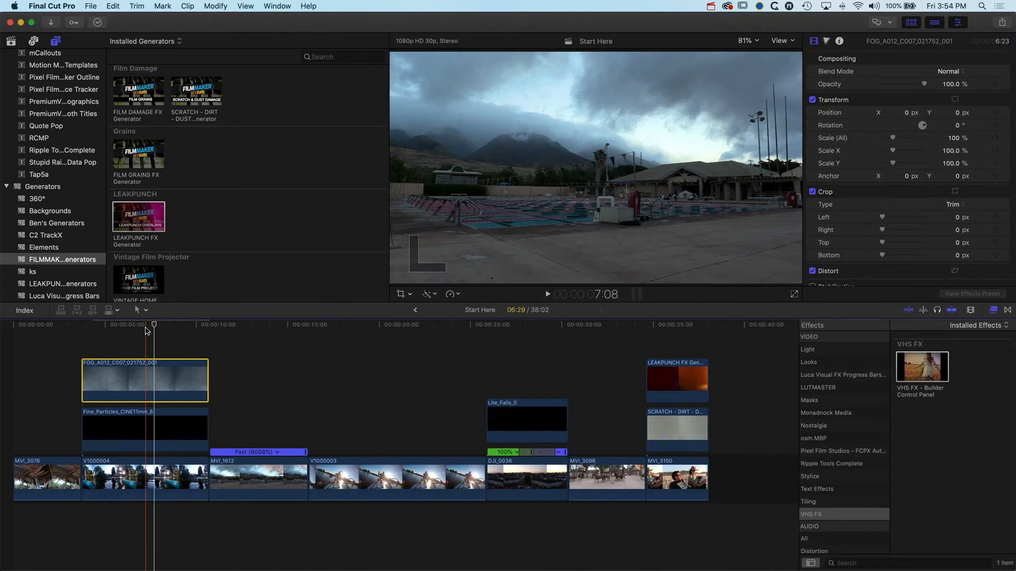
{"action": "scroll", "coordinate": [930, 231], "scroll_direction": "down", "scroll_amount": 5}
{"action": "left_click", "coordinate": [955, 257]}
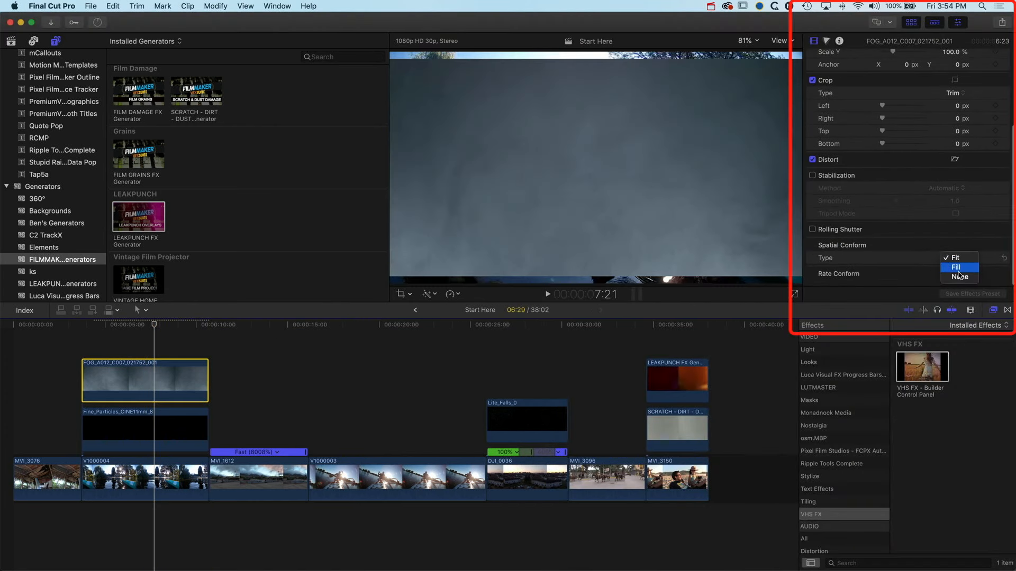
{"action": "left_click", "coordinate": [958, 269]}
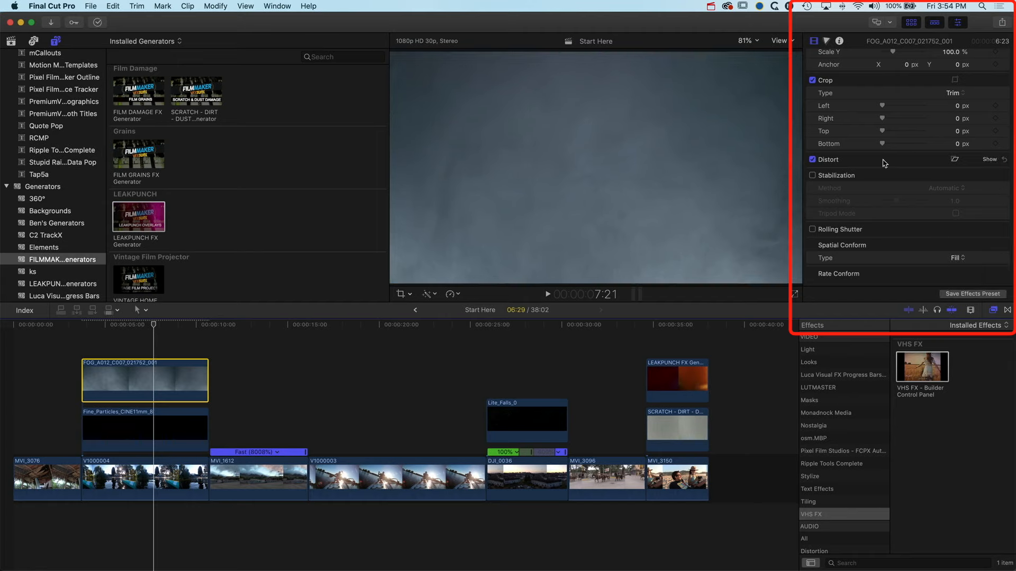
- Set the fog clip's blend mode to Screen and play the composite over V1000004 from its start
{"action": "left_click", "coordinate": [813, 41]}
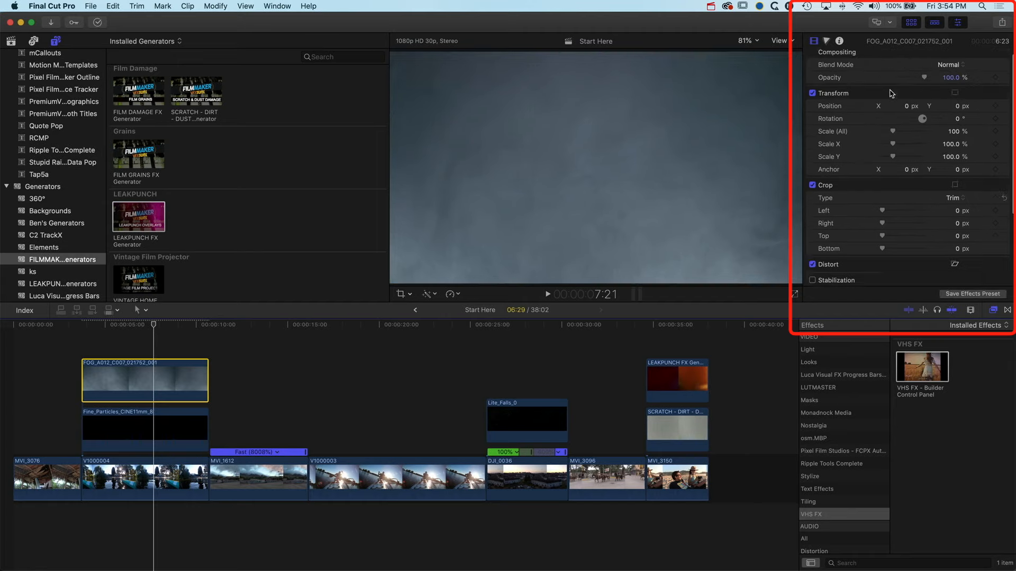
{"action": "left_click", "coordinate": [958, 72]}
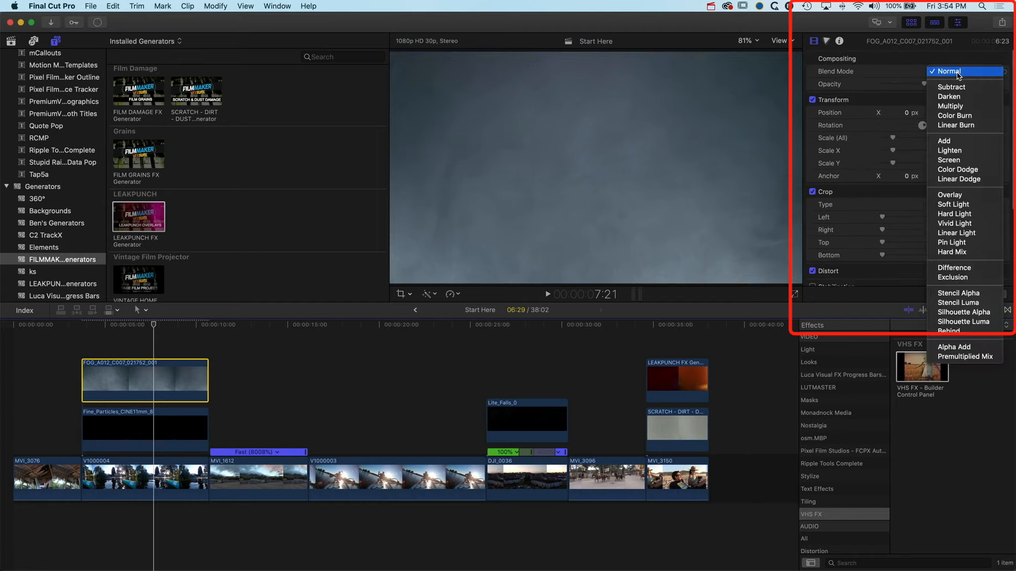
{"action": "left_click", "coordinate": [947, 160]}
{"action": "left_click", "coordinate": [83, 325]}
{"action": "key", "text": "space"}
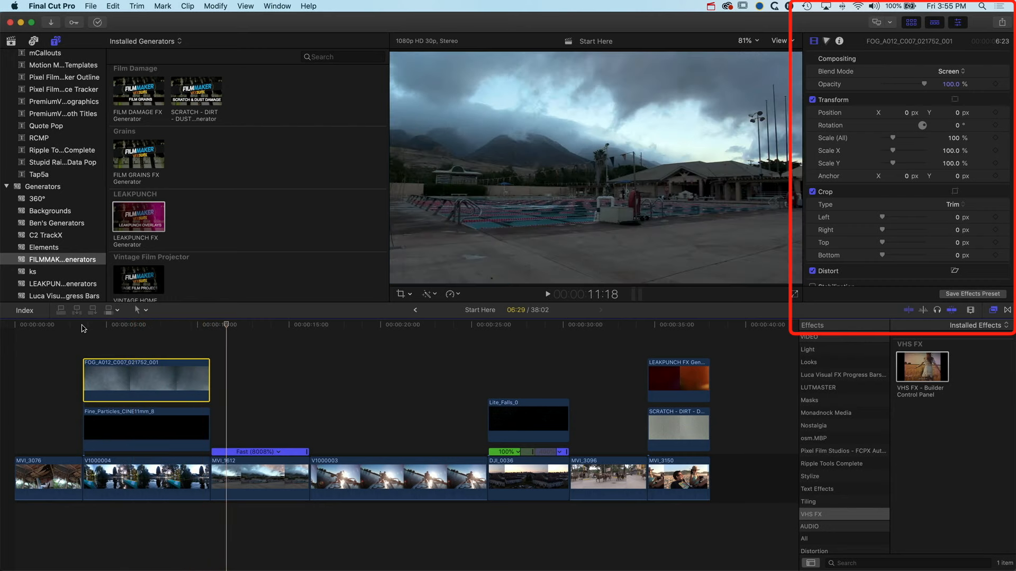
- Copy the fog clip over MVI_1612, fit it to that clip's length, and play the fog composites
{"action": "left_click_drag", "start_coordinate": [148, 377], "coordinate": [309, 412]}
{"action": "key", "text": "space"}
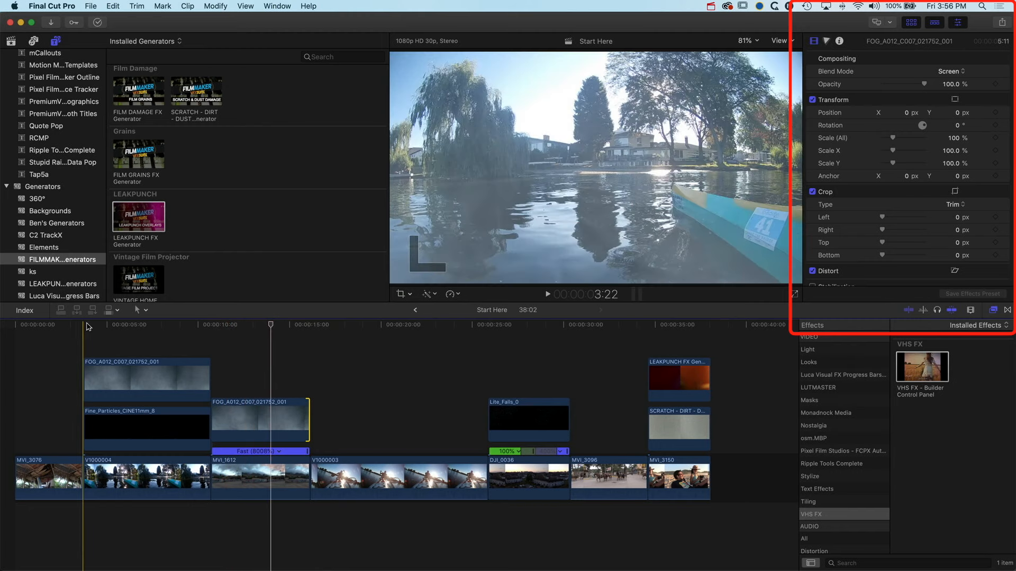
{"action": "left_click", "coordinate": [83, 324]}
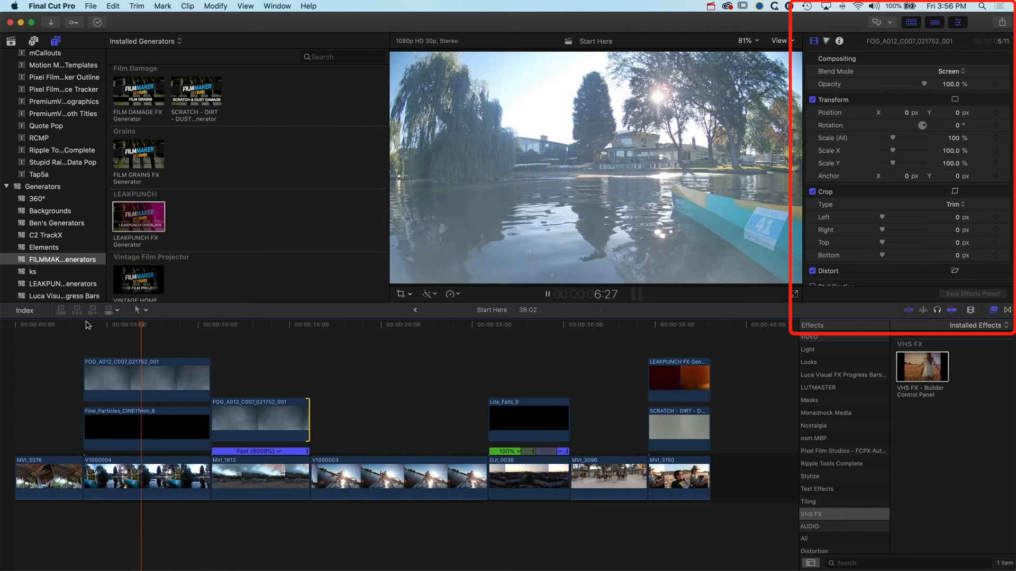
{"action": "key", "text": "space"}
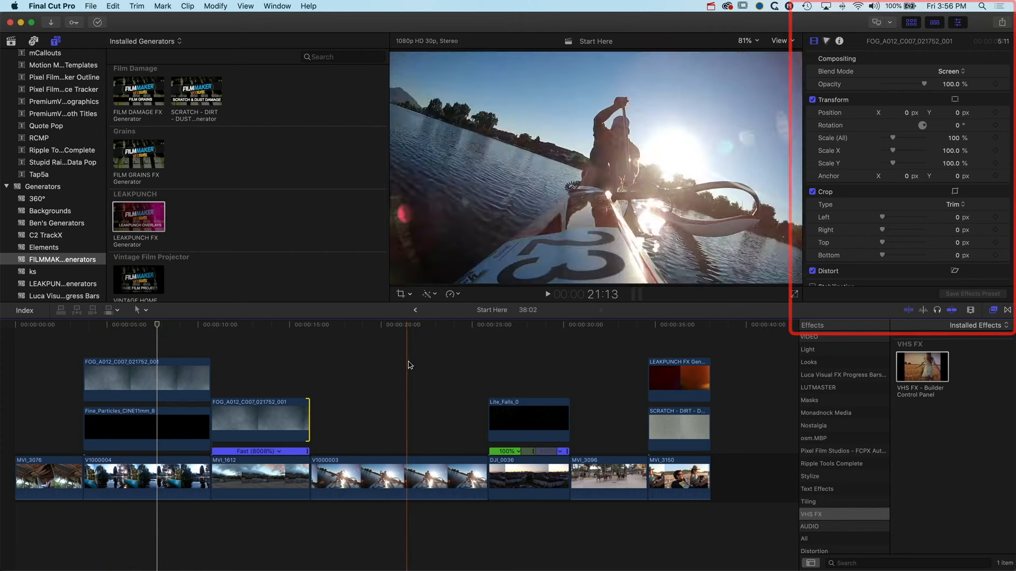
- Switch to Finder, place the fog pack window beside the VHS FX window, and return to its parent CINEPUNCH FCPX folder
{"action": "key", "text": "super+Tab"}
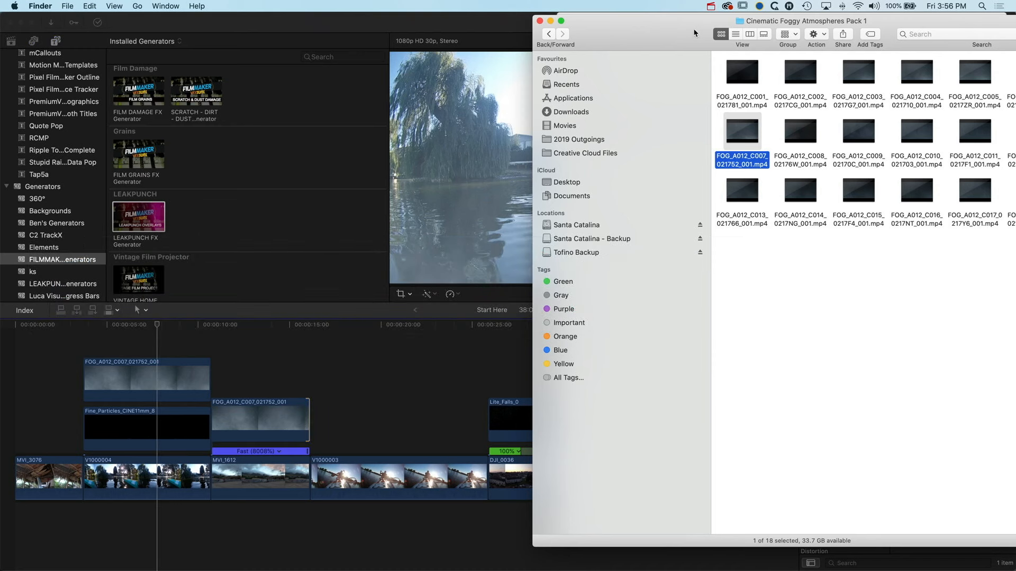
{"action": "left_click_drag", "start_coordinate": [695, 33], "coordinate": [143, 16]}
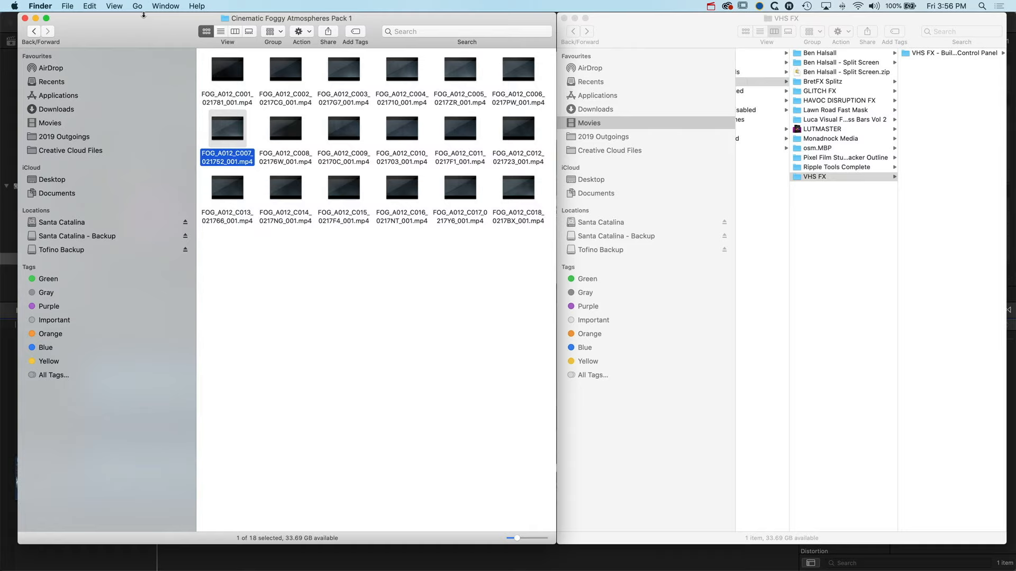
{"action": "right_click", "coordinate": [279, 18]}
{"action": "left_click", "coordinate": [281, 42]}
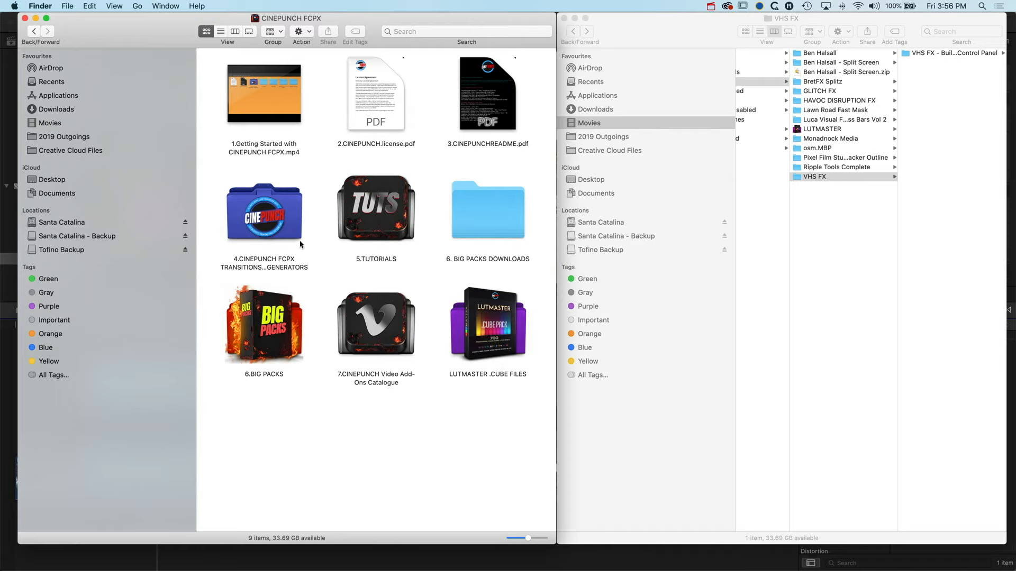
- Open TRANSITIONPUNCH 5.0 from the Transitions folder of 4.CINEPUNCH FCPX TRANSITIONS I EFFECTS I GENERATORS and browse its transition folders
{"action": "double_click", "coordinate": [290, 232]}
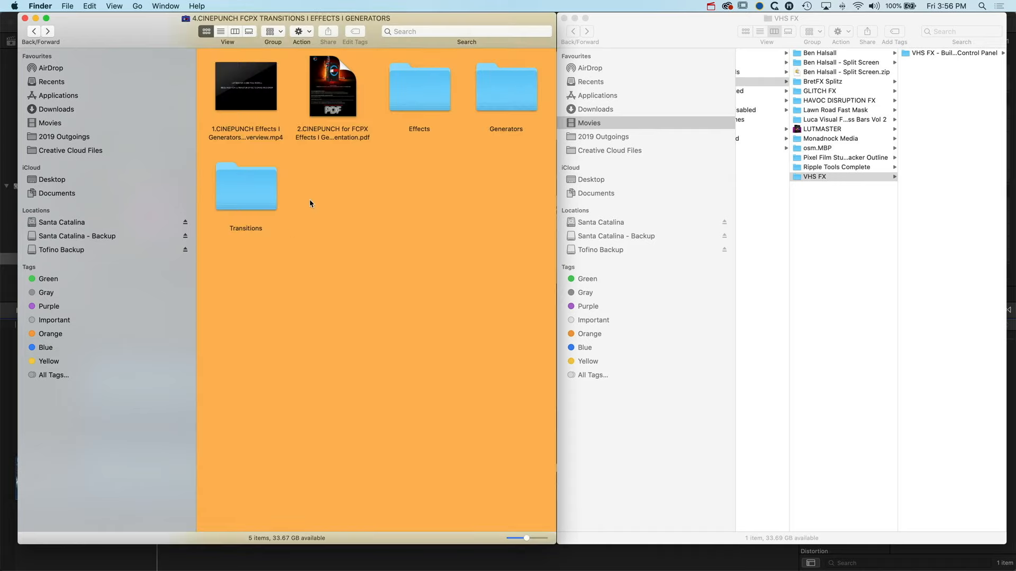
{"action": "double_click", "coordinate": [249, 192]}
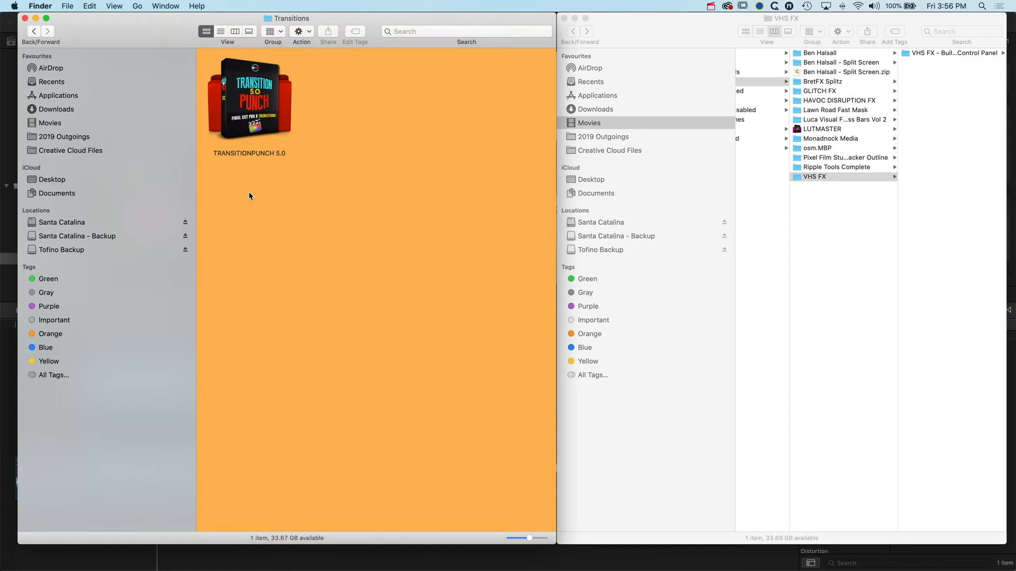
{"action": "double_click", "coordinate": [247, 115]}
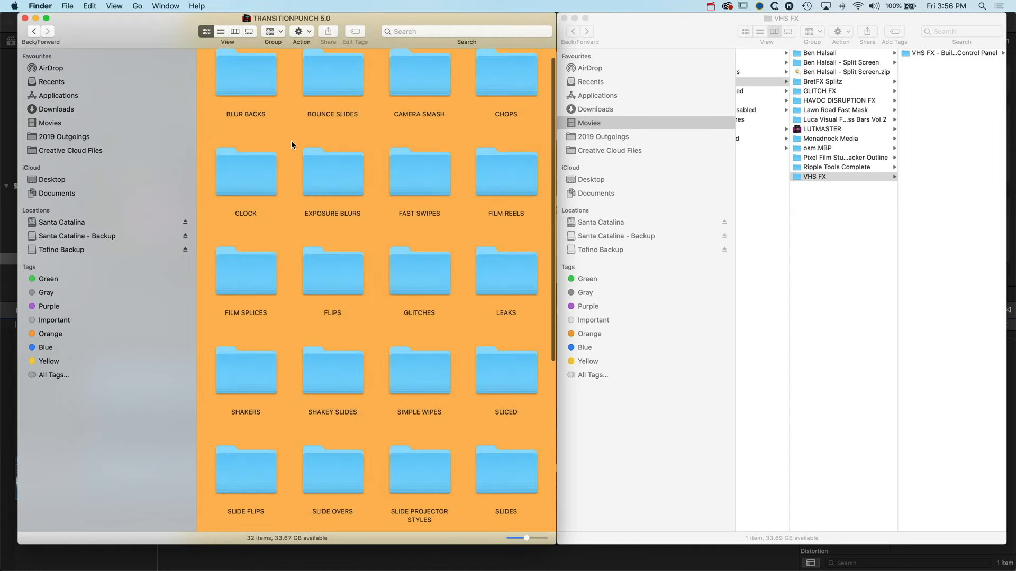
{"action": "scroll", "coordinate": [398, 311], "scroll_direction": "down", "scroll_amount": 2}
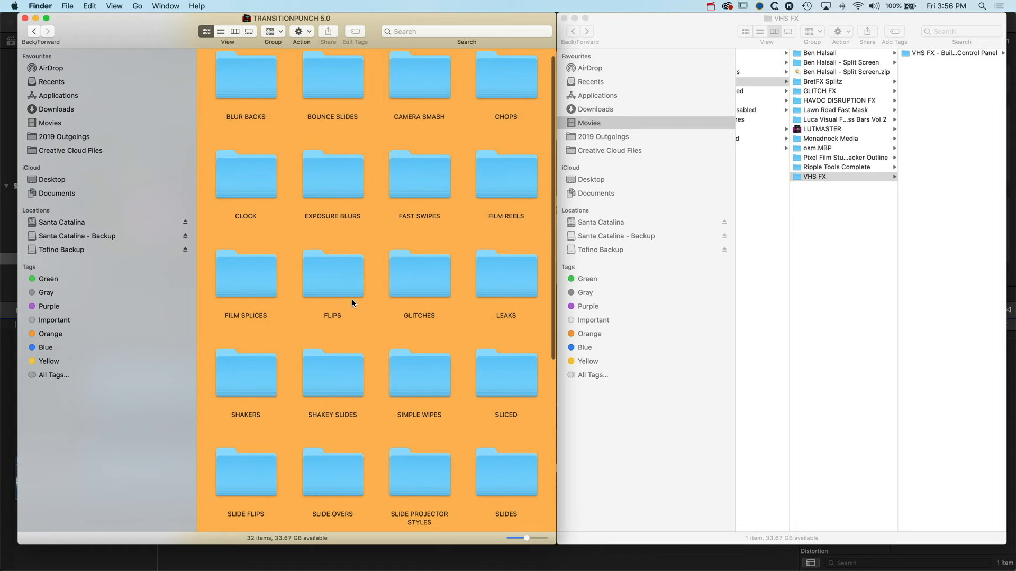
{"action": "scroll", "coordinate": [352, 303], "scroll_direction": "down", "scroll_amount": 5}
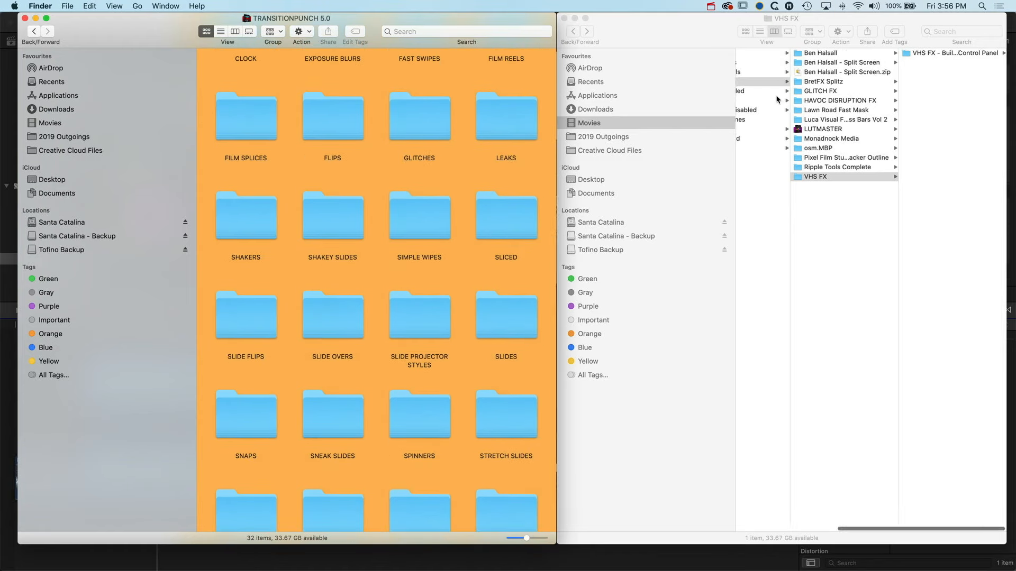
- Show the installed Transitions folder in the second Finder window and browse the remaining TRANSITIONPUNCH 5.0 folders
{"action": "scroll", "coordinate": [773, 106], "scroll_direction": "left", "scroll_amount": 3}
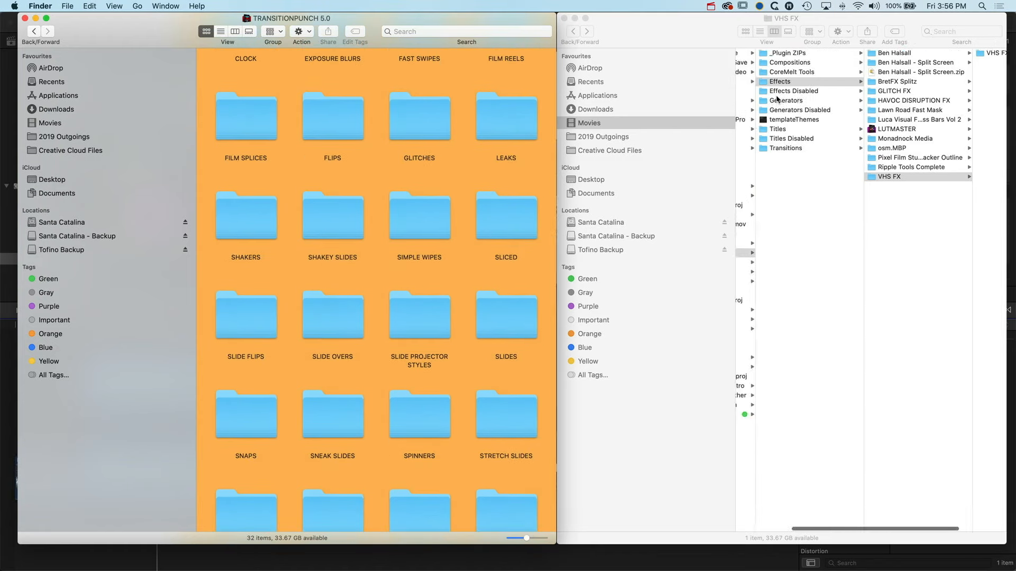
{"action": "left_click", "coordinate": [782, 150]}
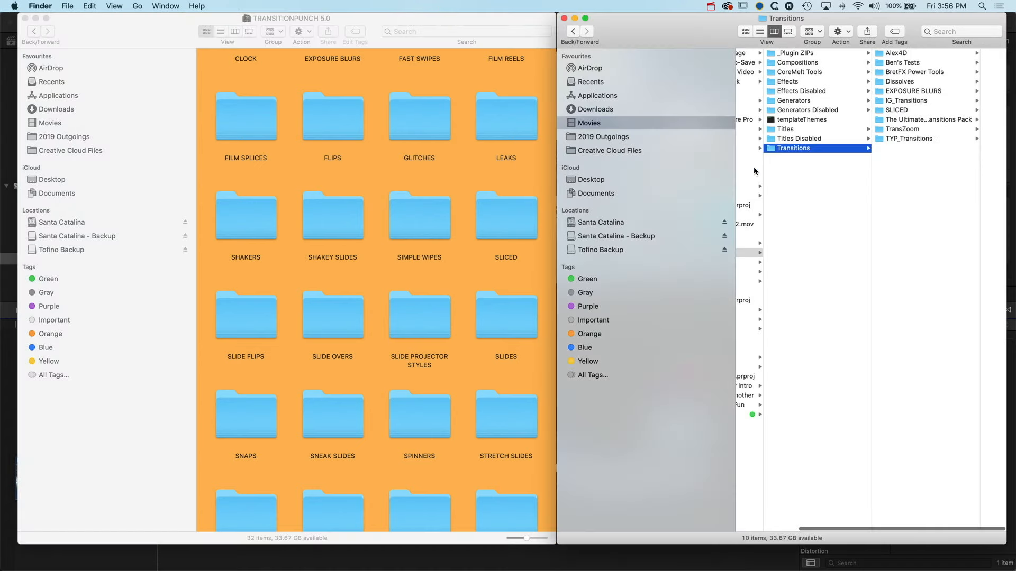
{"action": "scroll", "coordinate": [478, 320], "scroll_direction": "up", "scroll_amount": 1}
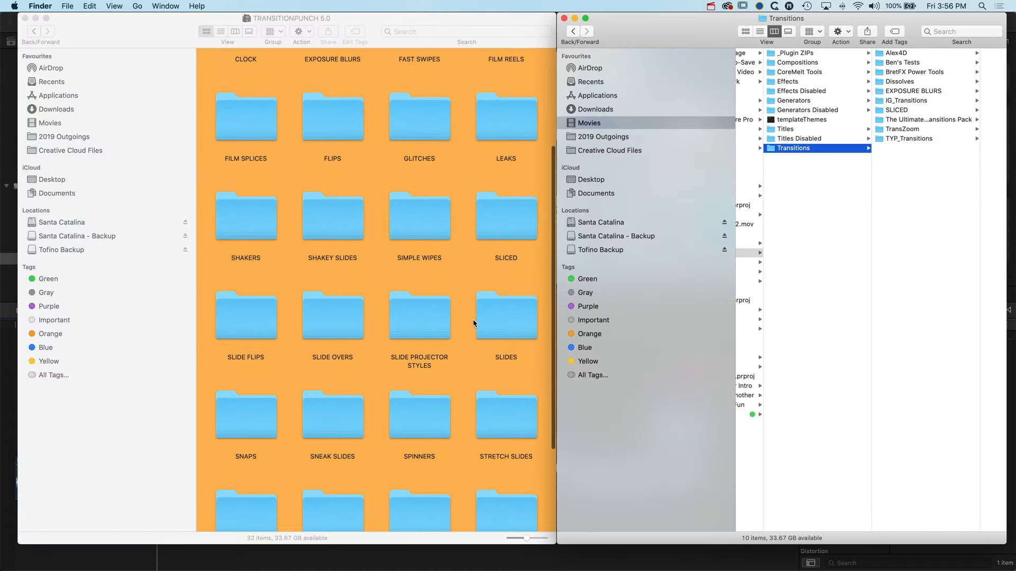
{"action": "scroll", "coordinate": [331, 328], "scroll_direction": "down", "scroll_amount": 5}
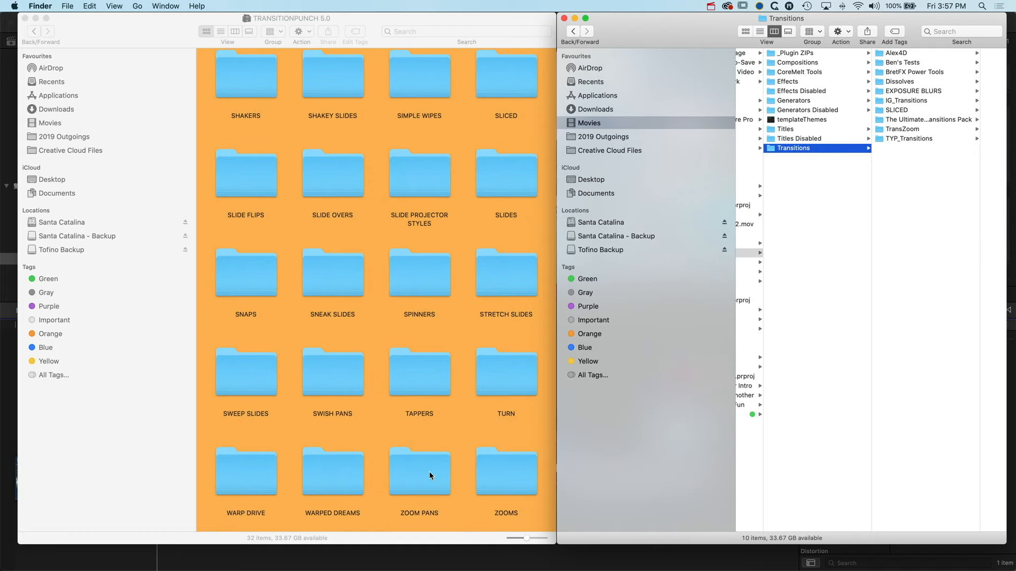